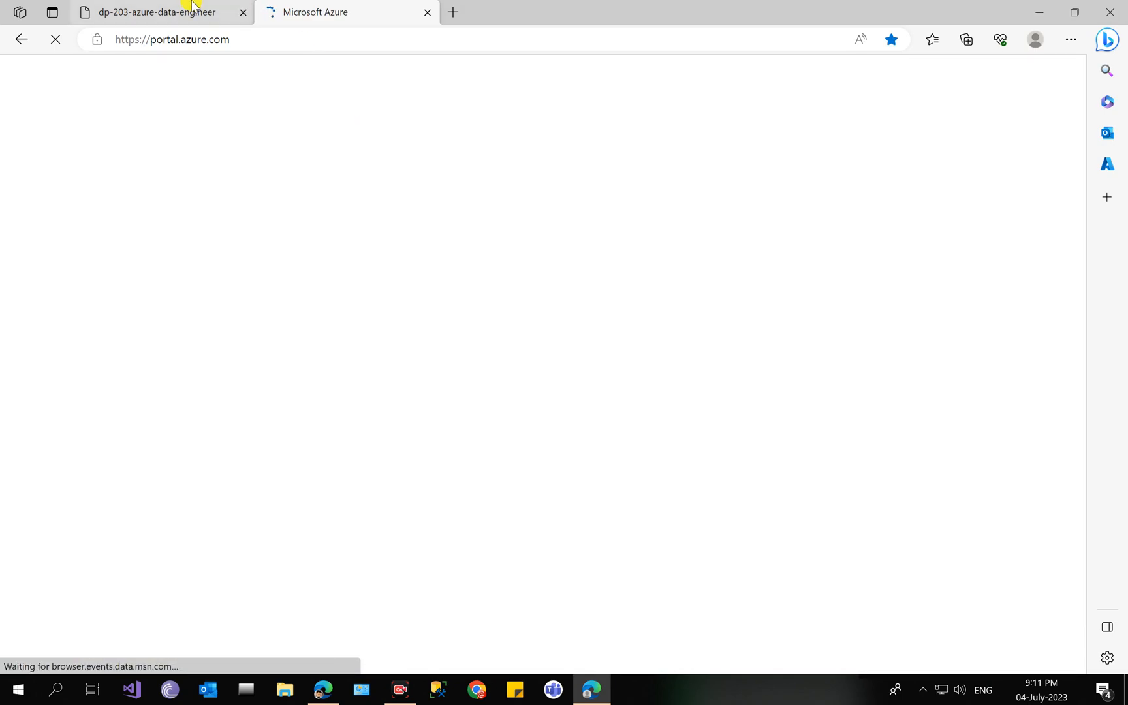
- Switch to the DP-203 lab instructions and copy the commands that clone the exercise repo
click(189, 8)
scroll(437, 366, down, 15)
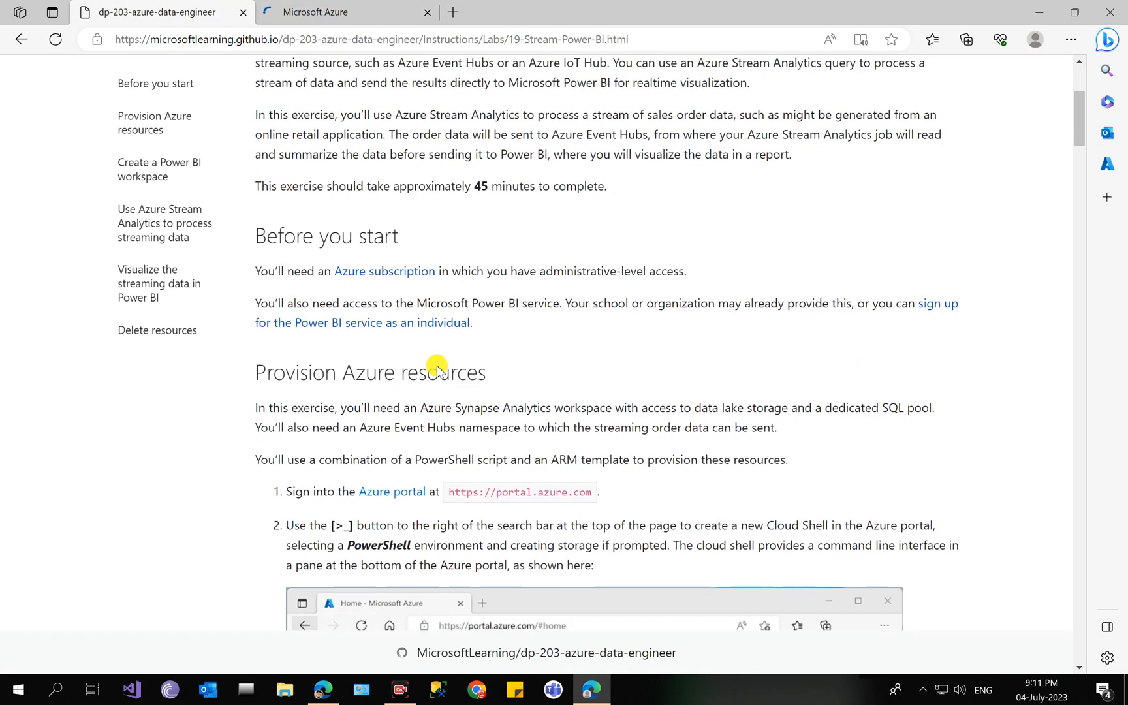
scroll(437, 366, down, 7)
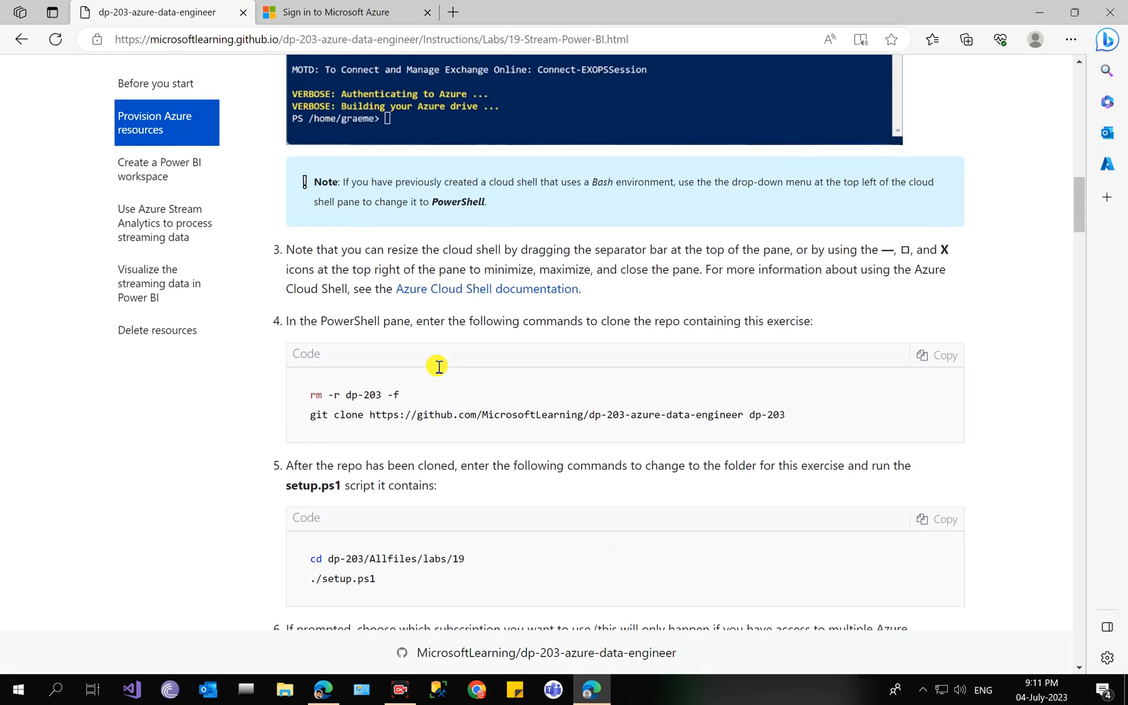
click(933, 199)
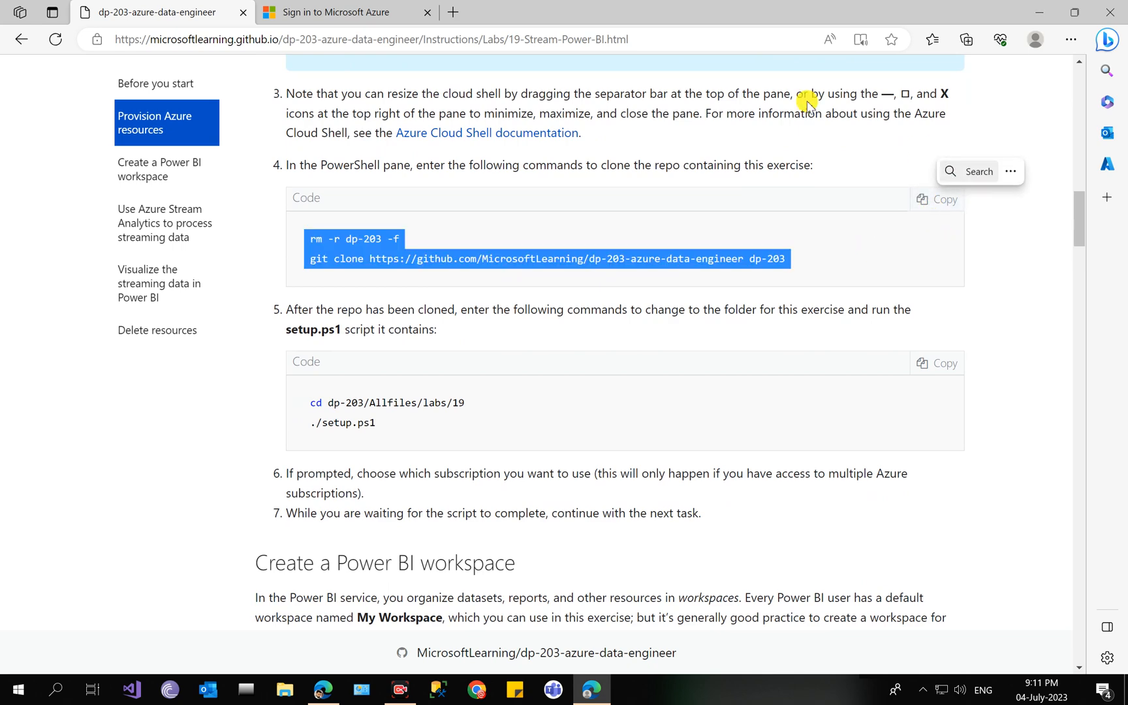
- Sign in to the Azure portal with the listed account and switch Cloud Shell from Bash to PowerShell
click(337, 12)
click(565, 339)
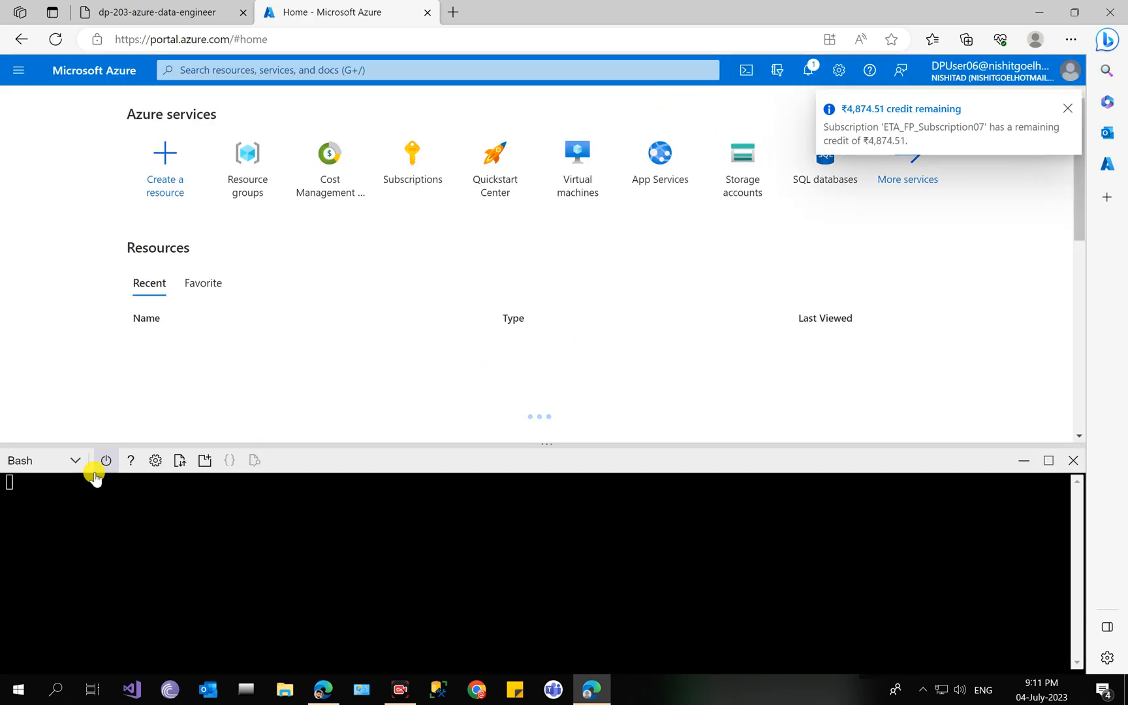
click(52, 465)
click(53, 469)
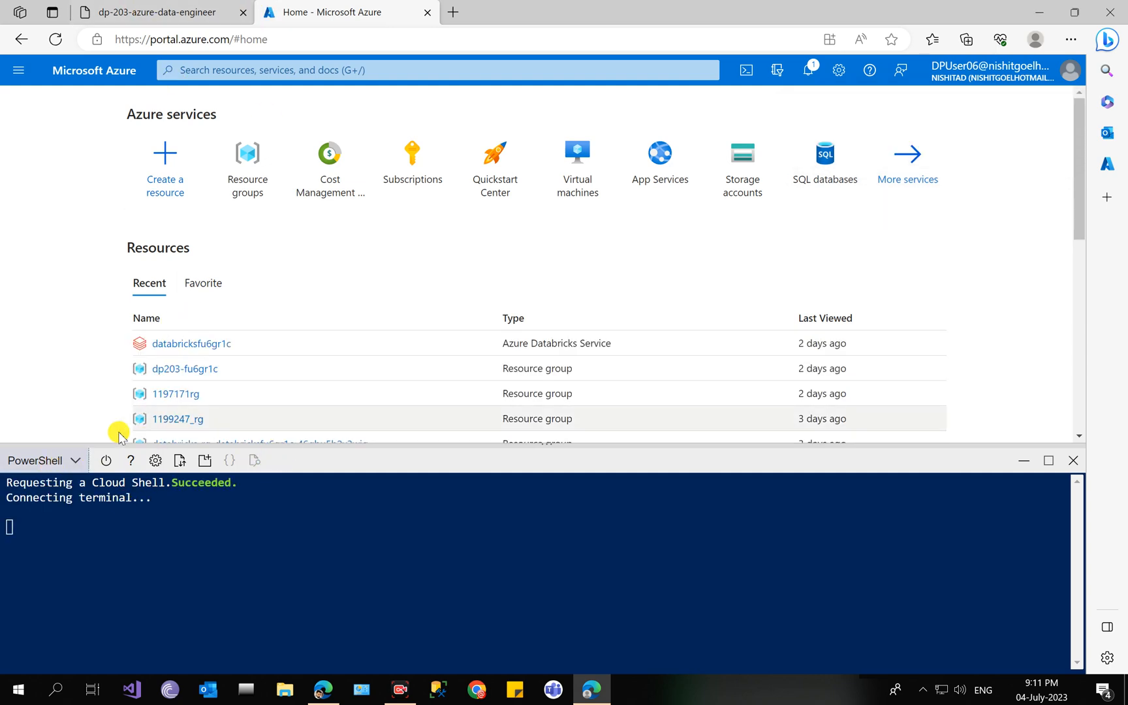
click(97, 8)
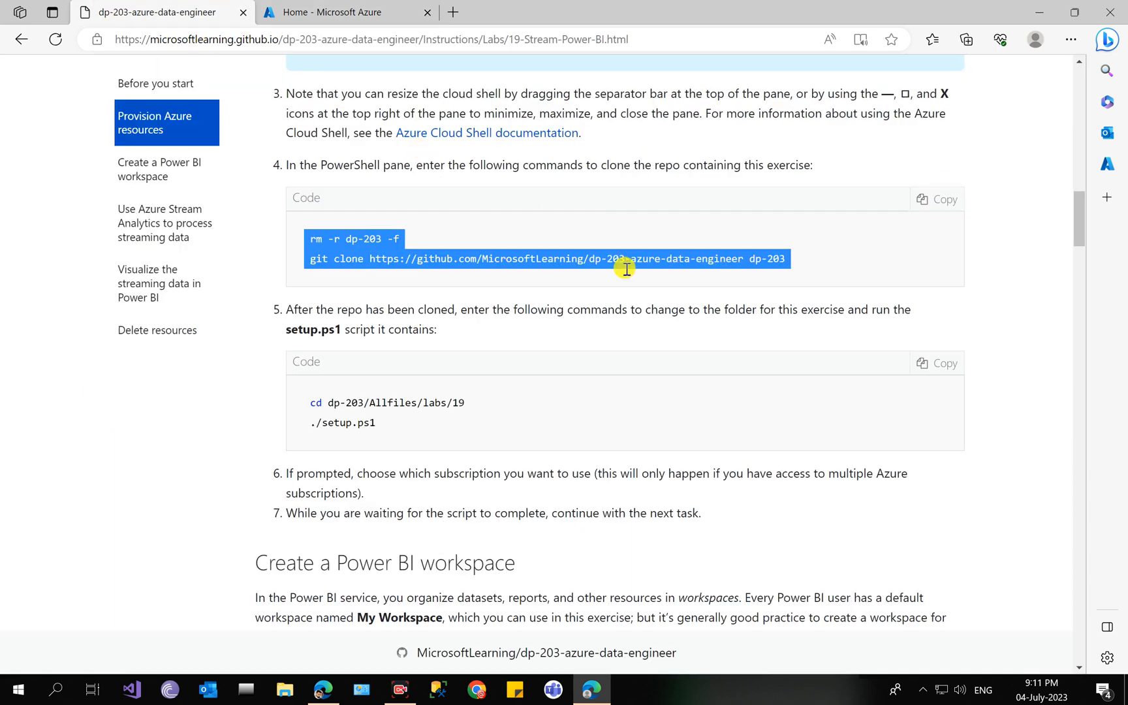
click(937, 199)
click(332, 12)
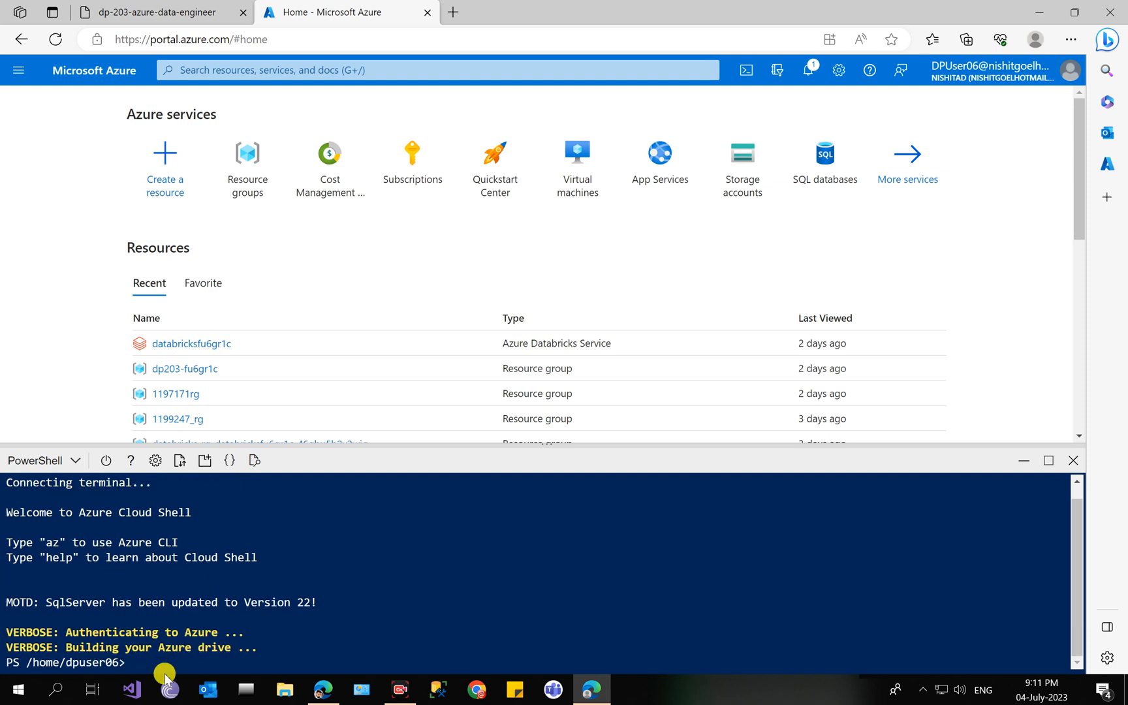
right_click(138, 663)
click(196, 542)
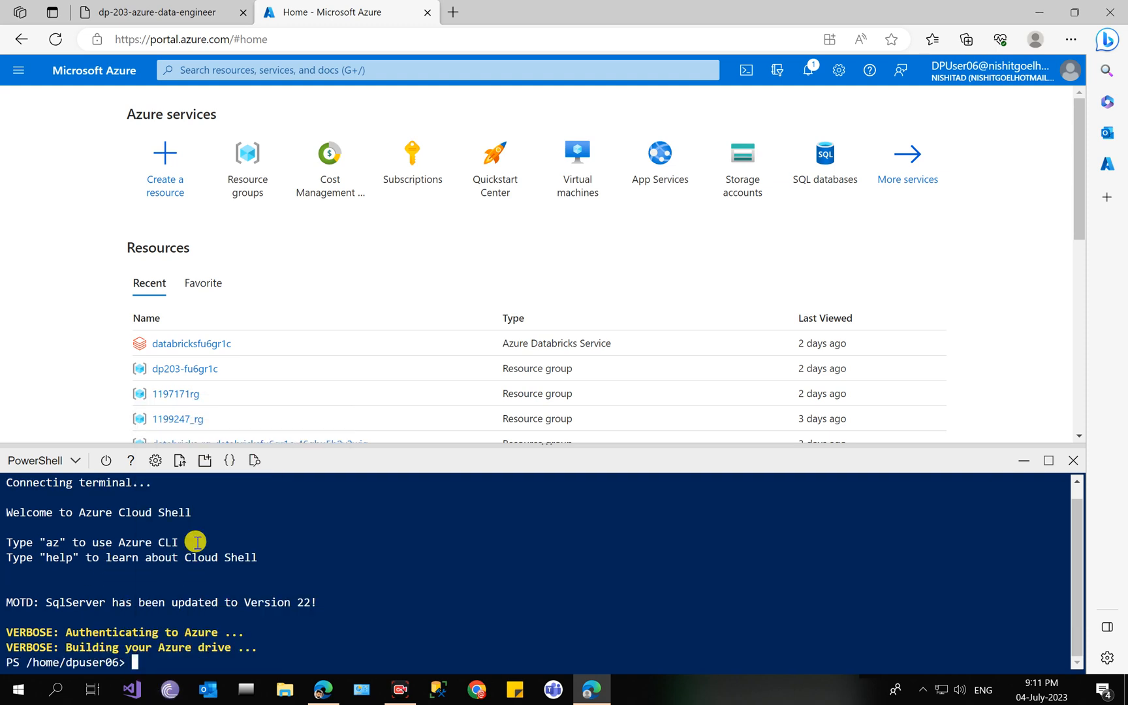
key(Return)
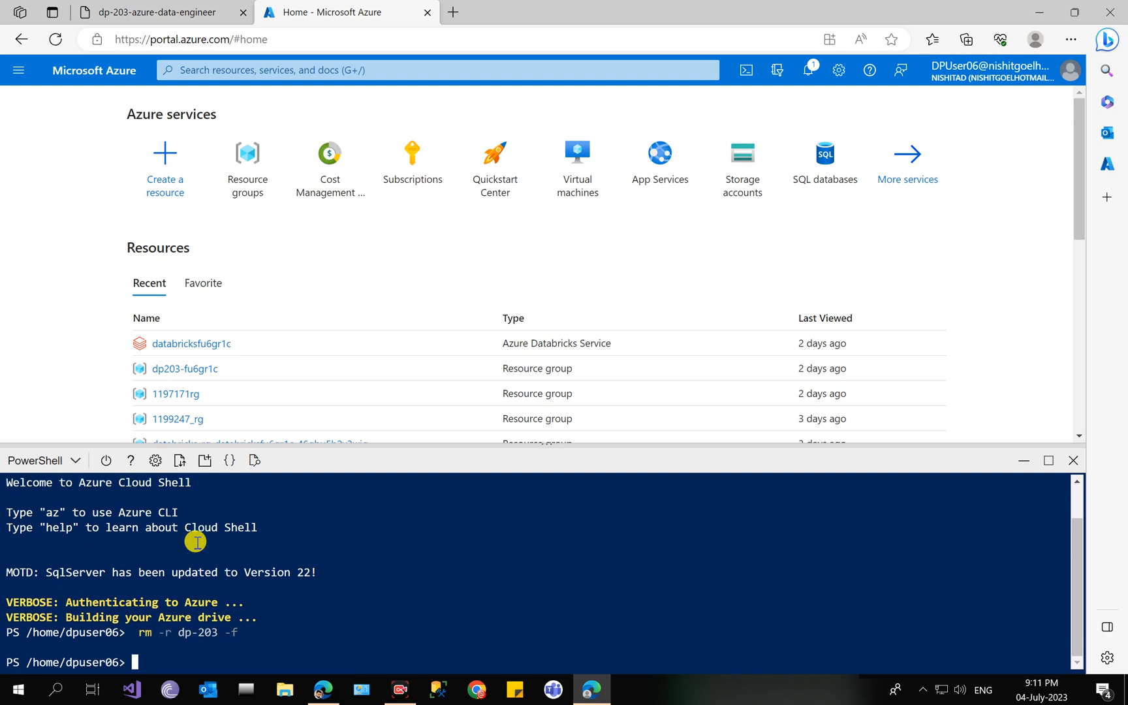
key(ctrl+v)
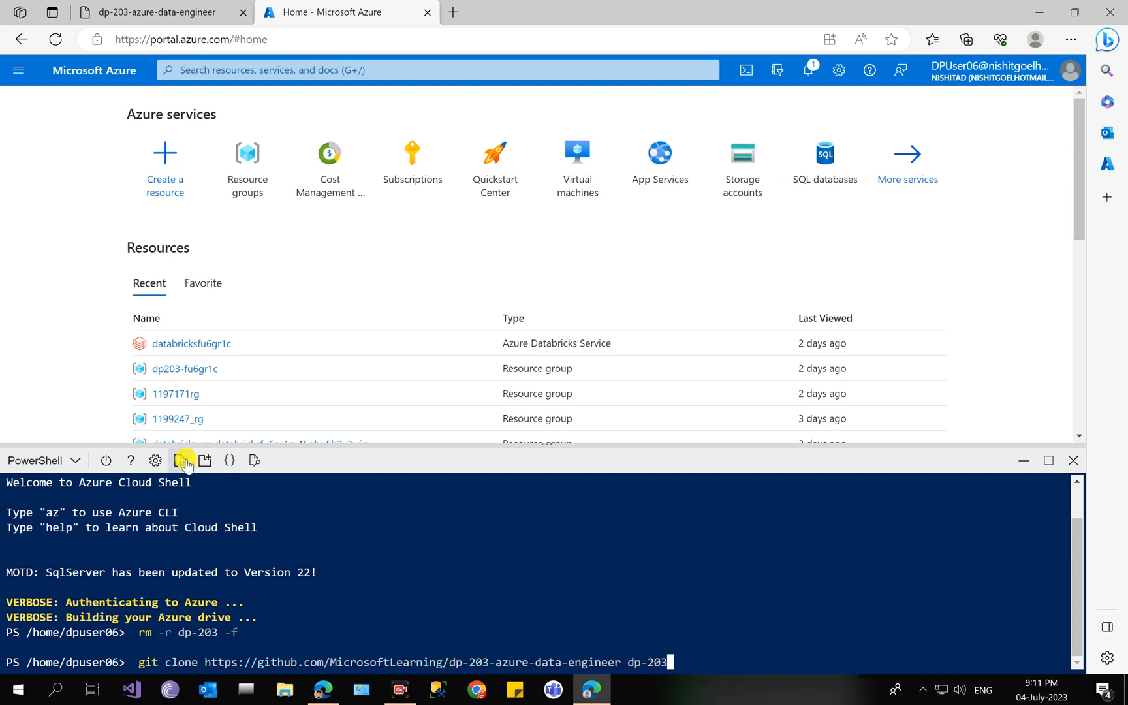
key(Return)
- Copy the setup commands from the lab instructions and run cd dp-203/Allfiles/labs/19 and ./setup.ps1 in Cloud Shell
click(145, 12)
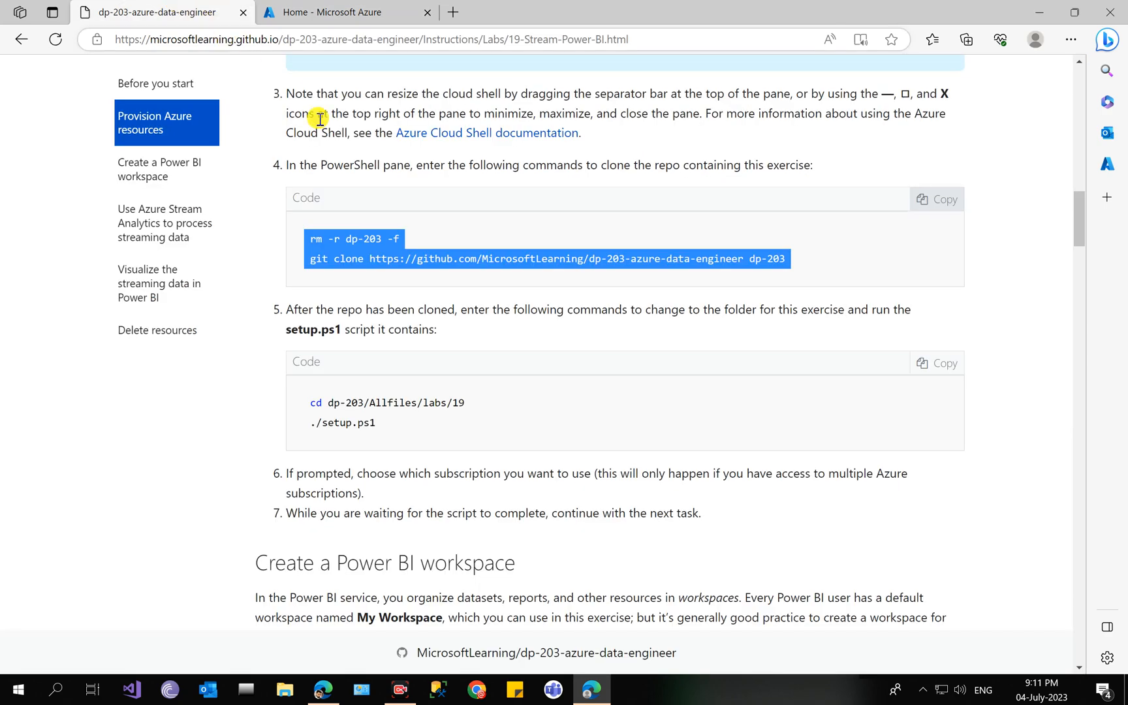
click(940, 363)
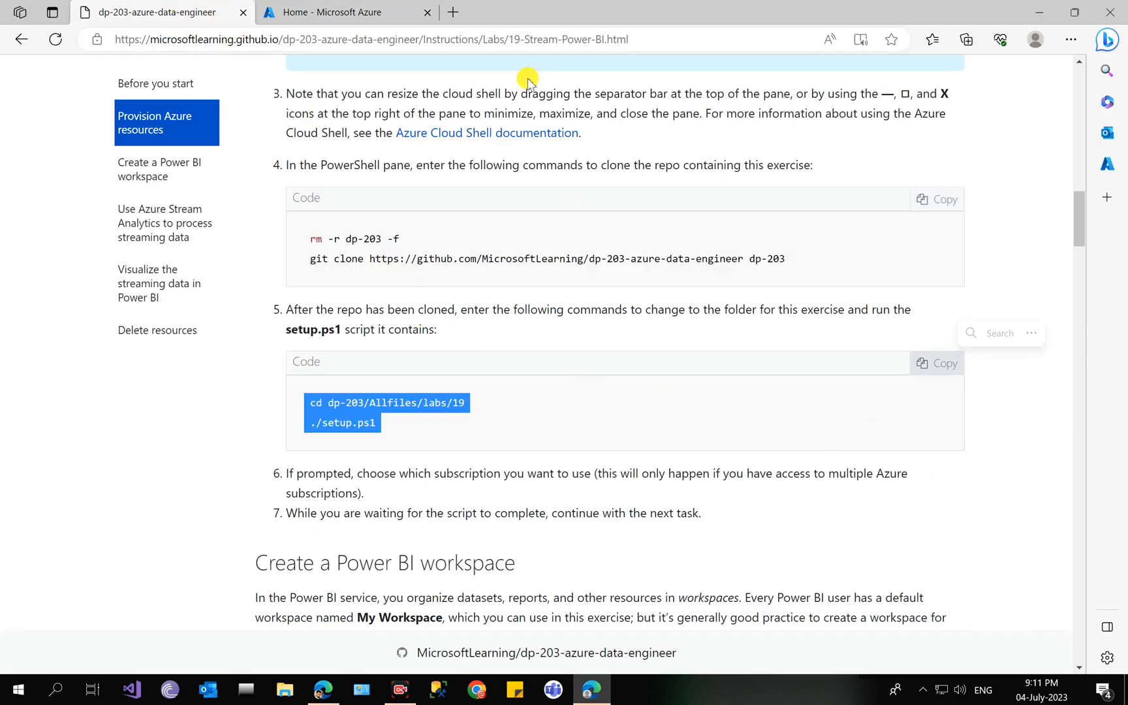
click(347, 12)
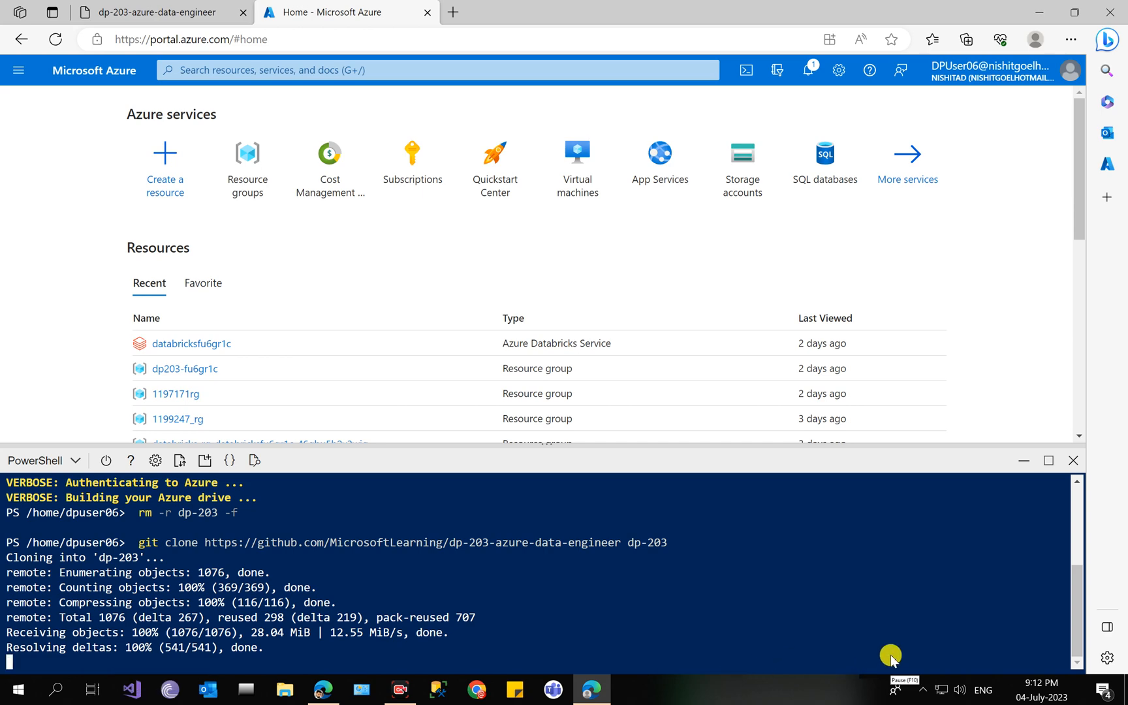
right_click(146, 664)
click(239, 465)
key(Return)
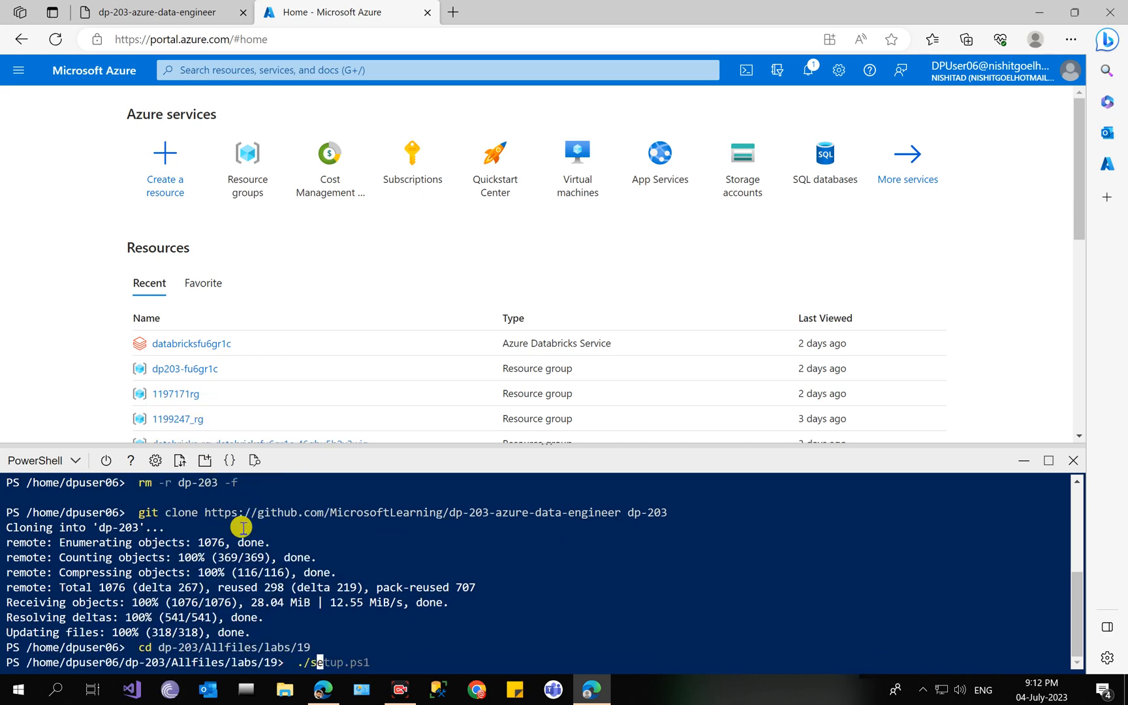
text(./setup.ps1)
key(Return)
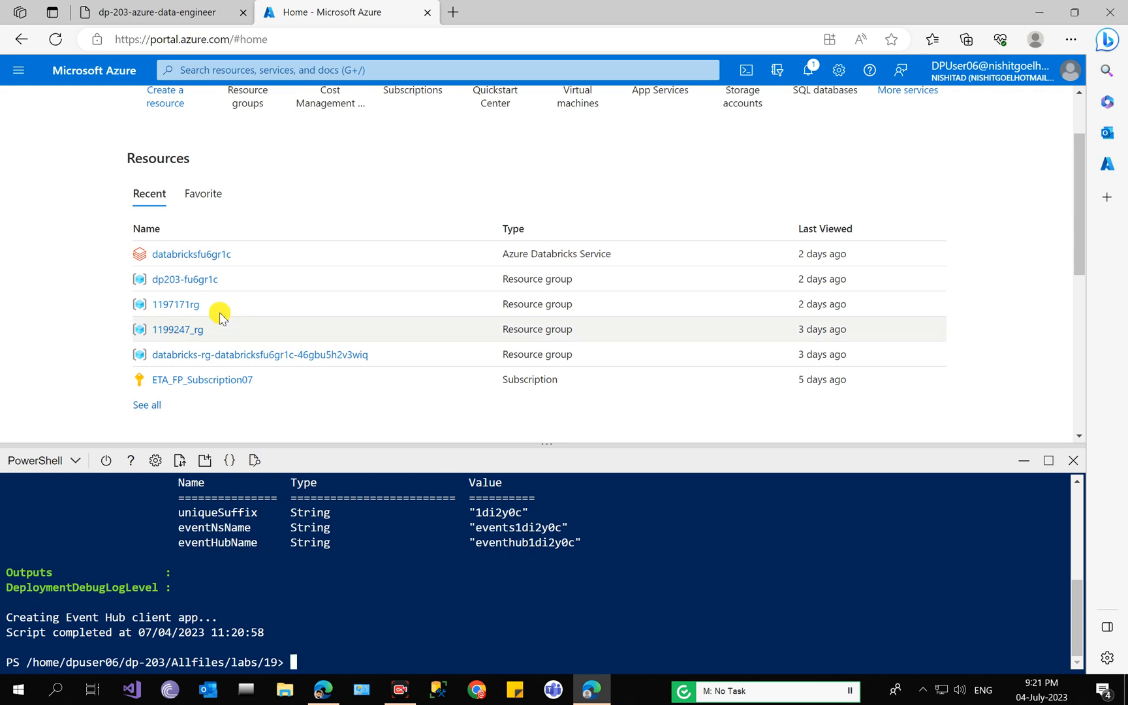
- Minimize Cloud Shell and open the dp203-1di2y0c resource group in the Azure portal
scroll(343, 277, up, 2)
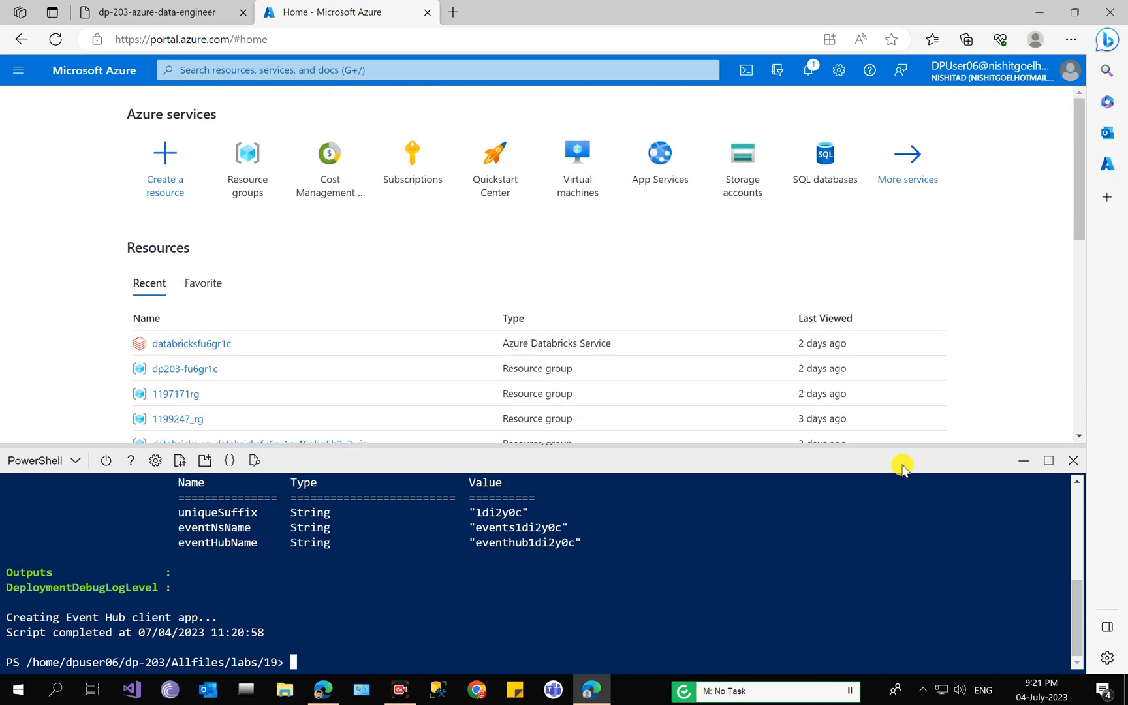
click(1022, 464)
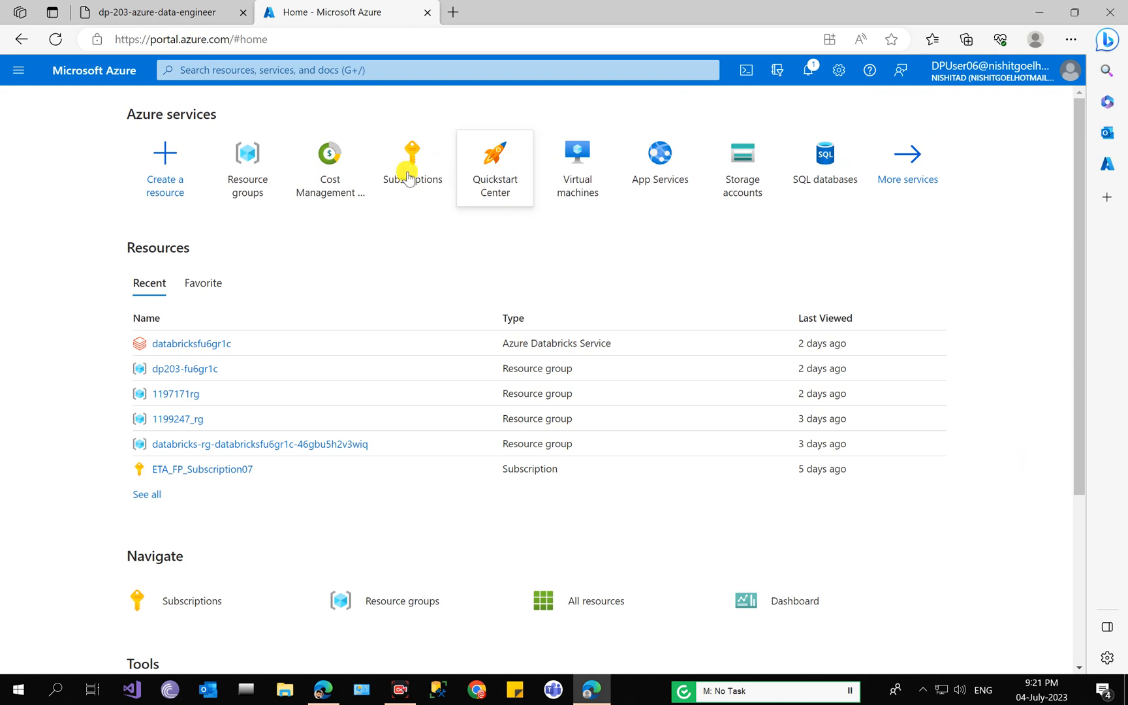
click(274, 172)
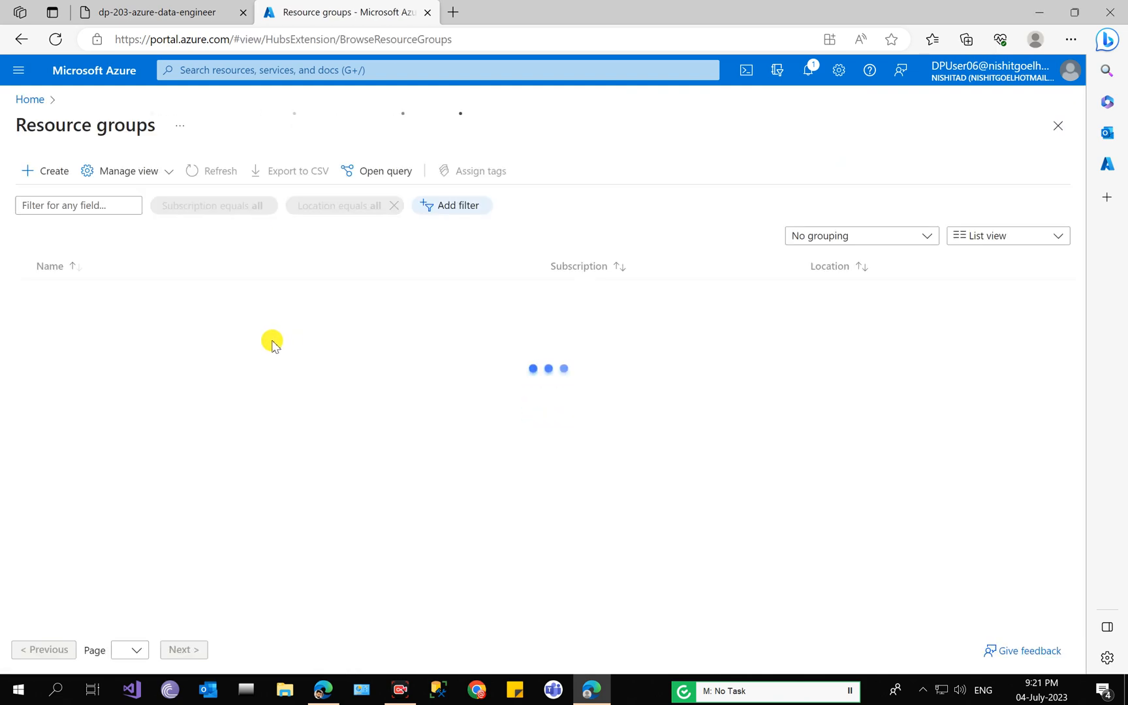
scroll(136, 382, down, 3)
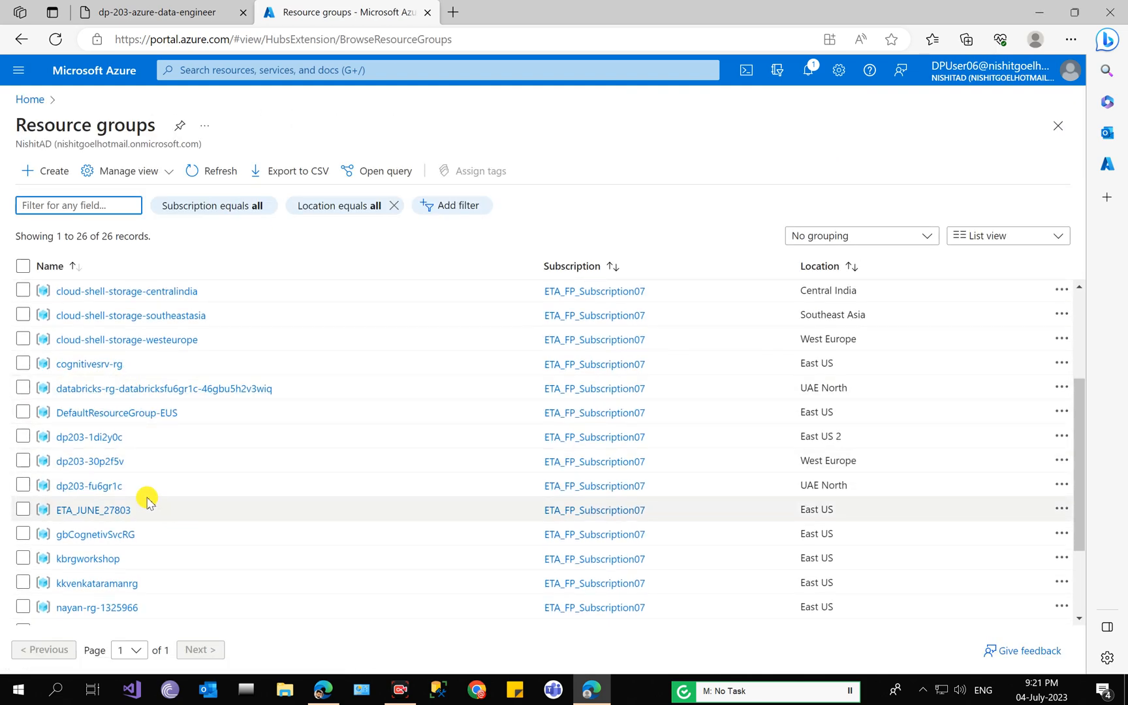
click(101, 436)
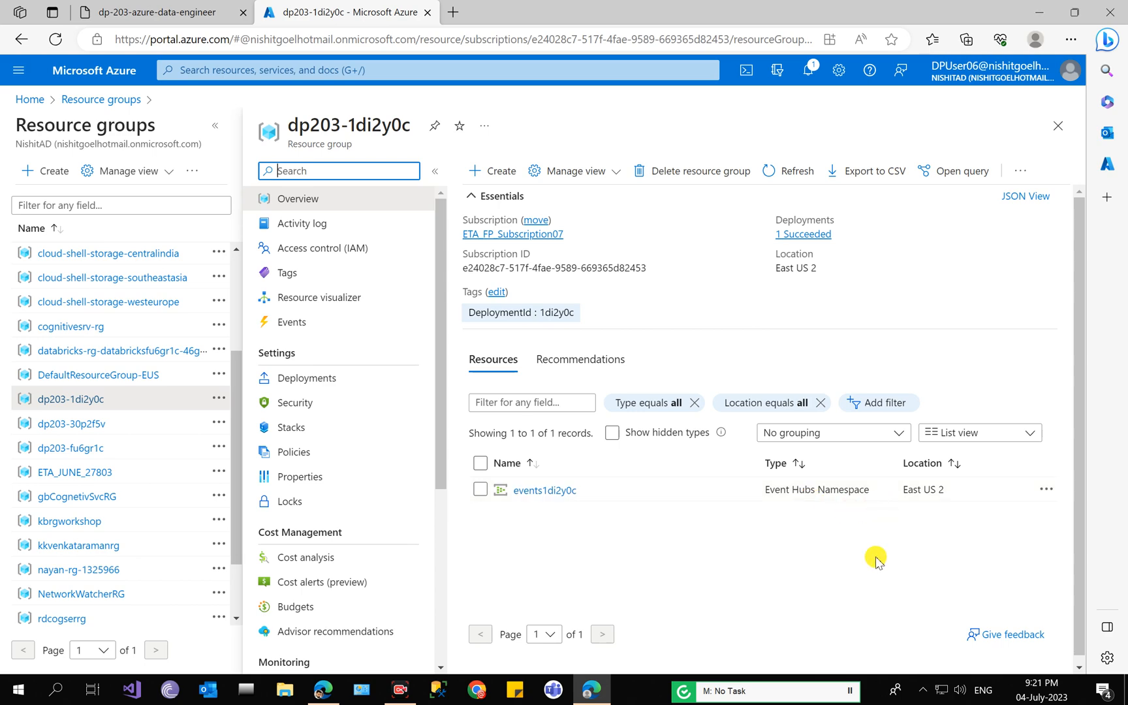
click(215, 7)
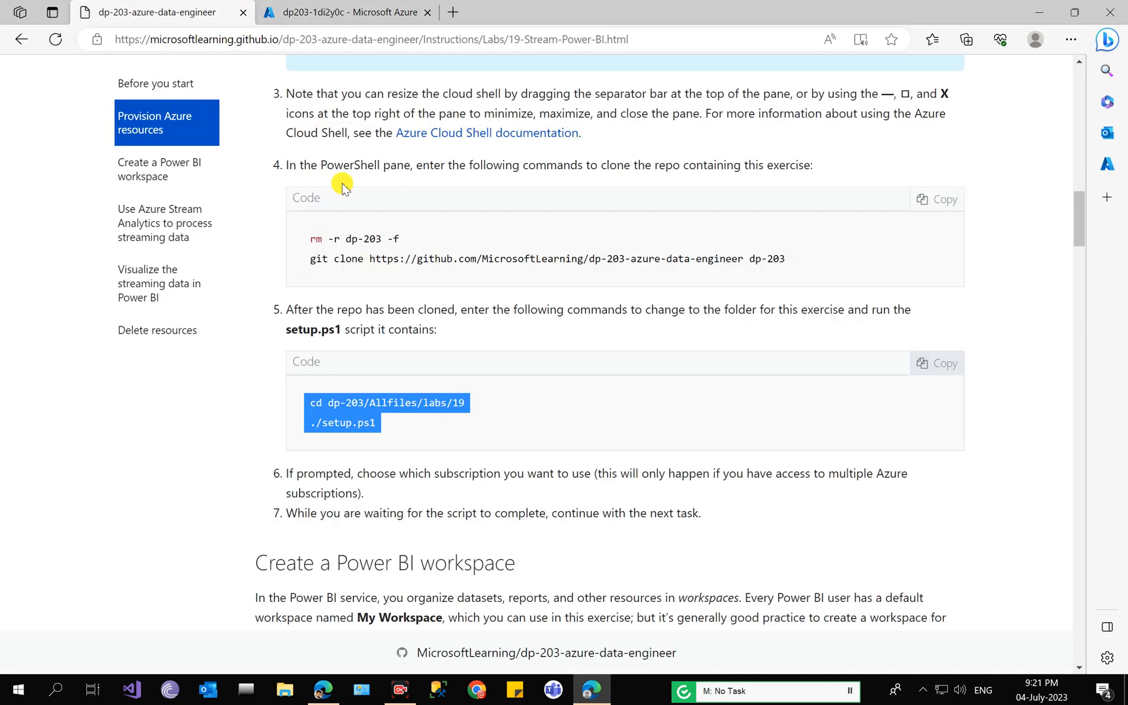
scroll(392, 235, down, 5)
right_click(505, 368)
click(555, 375)
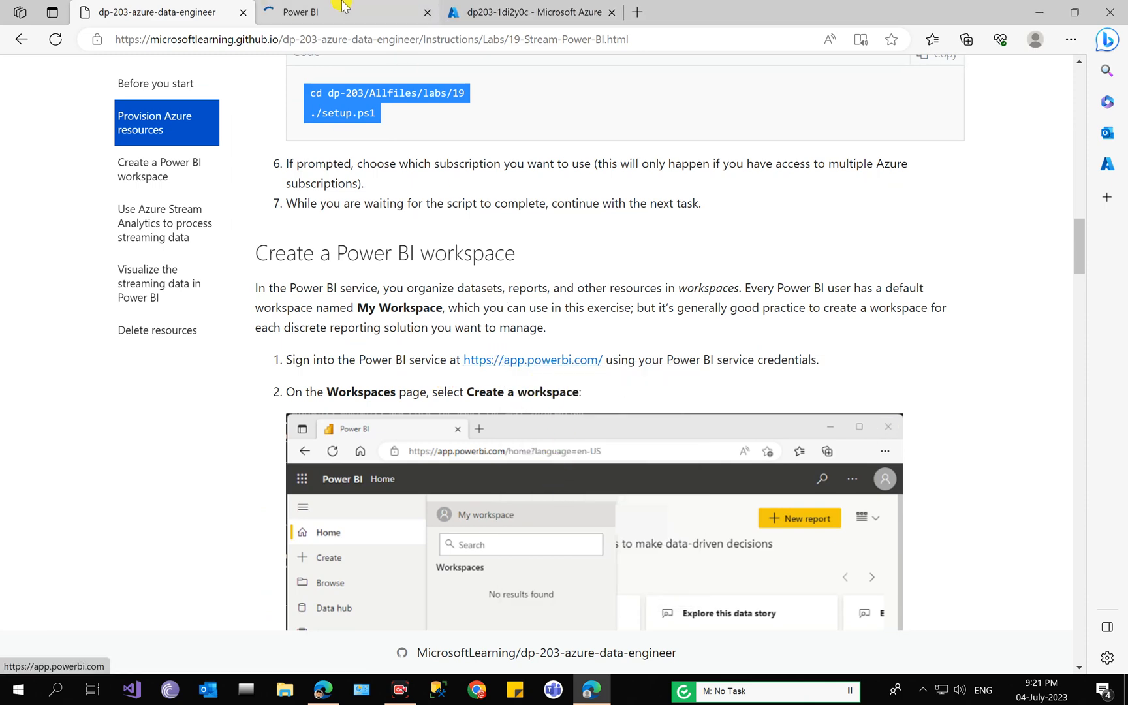
click(342, 5)
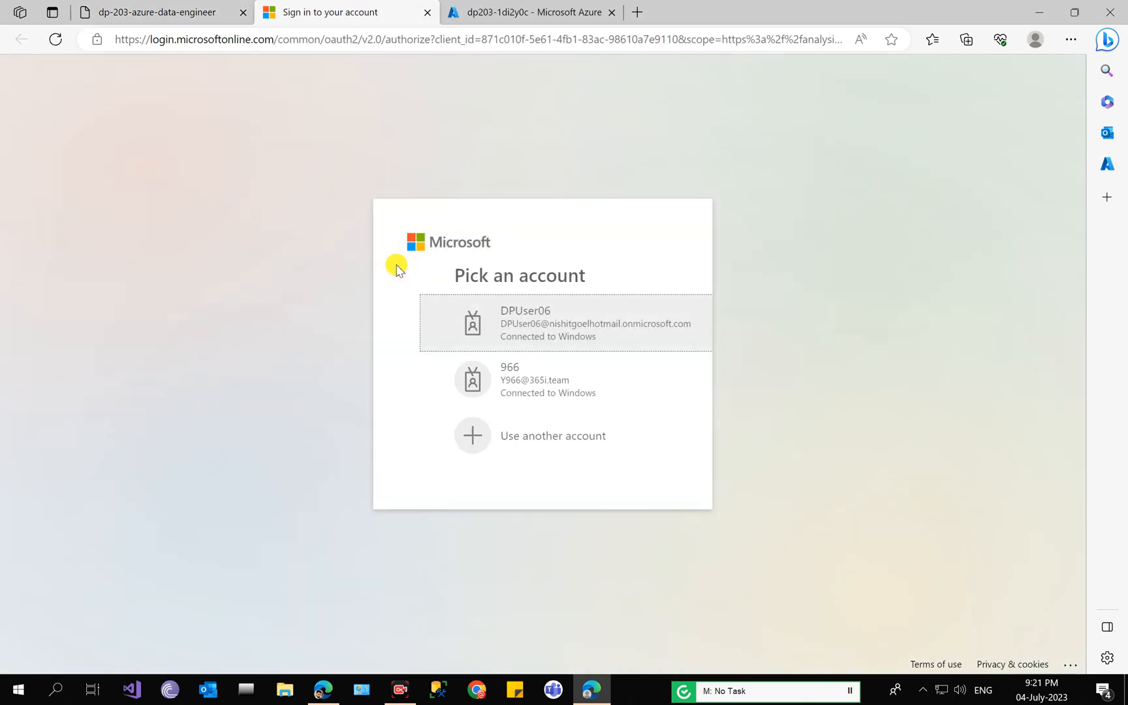
click(539, 309)
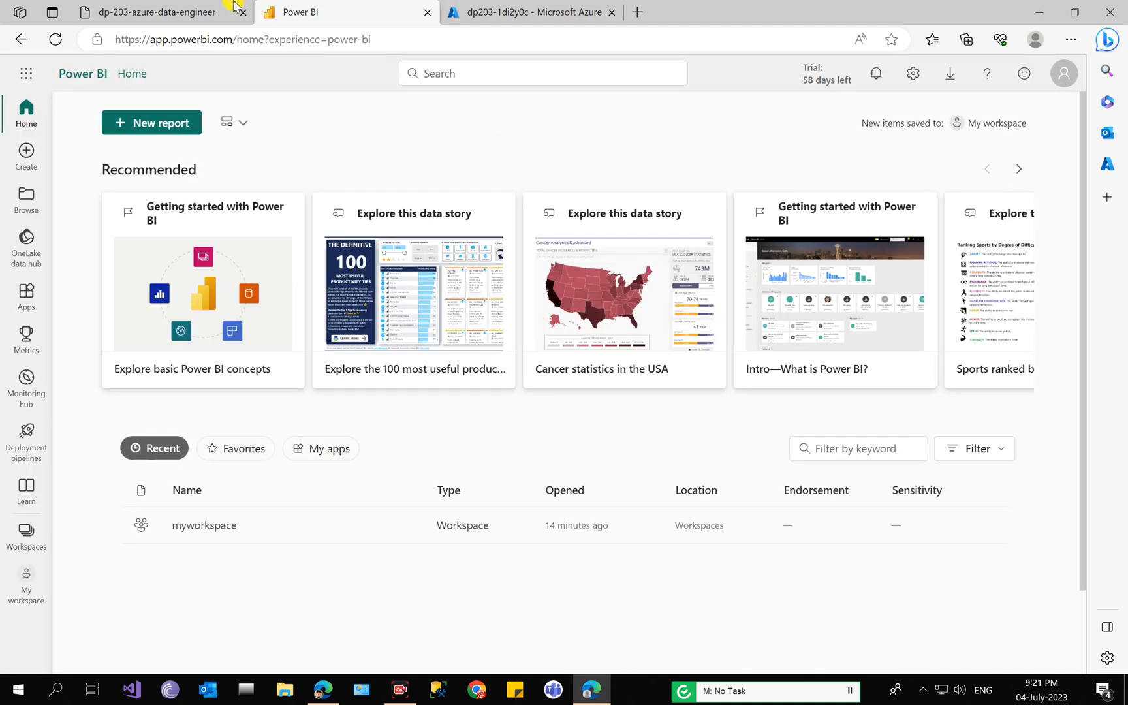
click(160, 7)
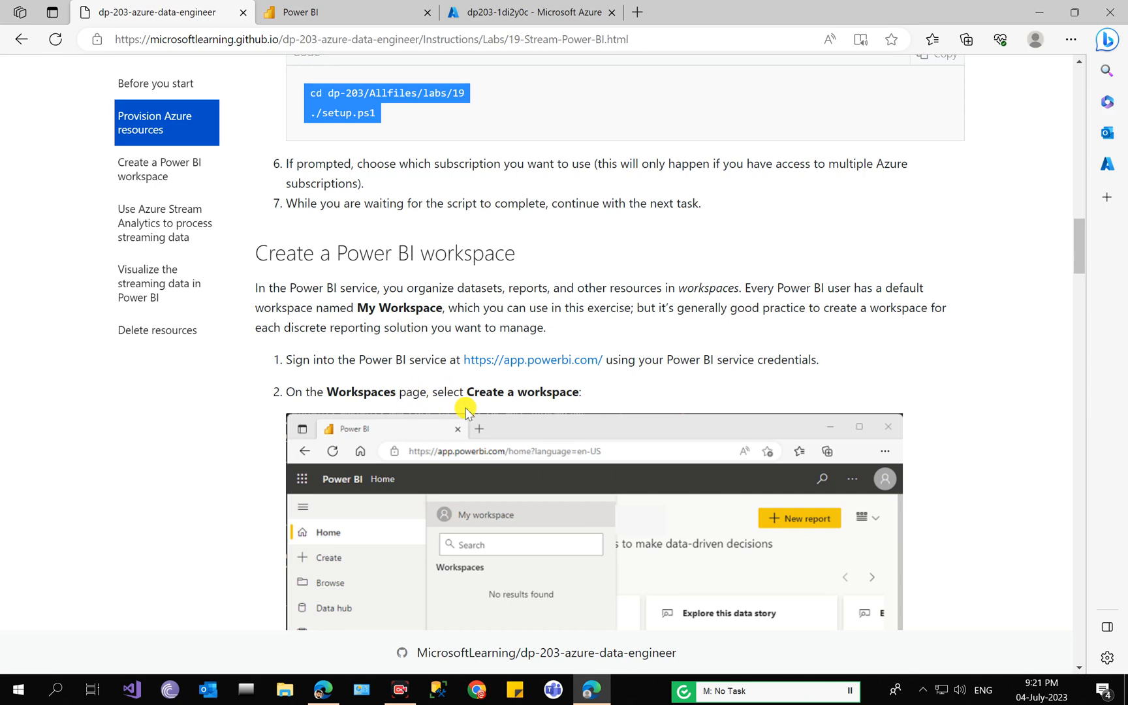
click(334, 8)
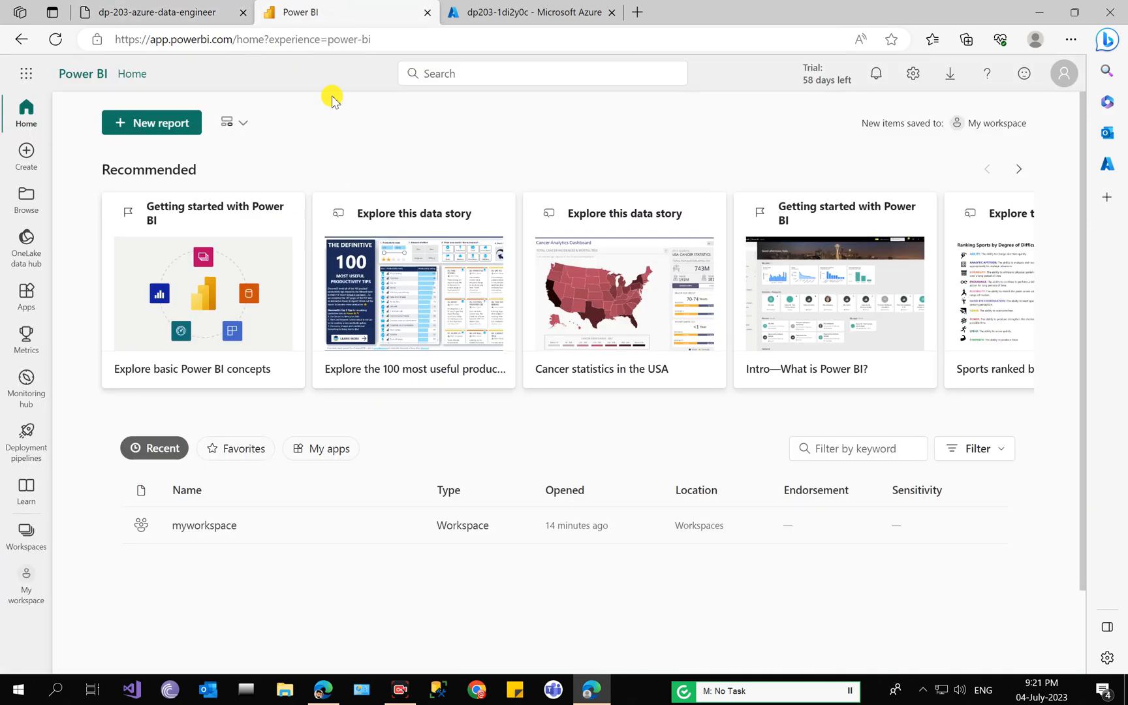
click(28, 532)
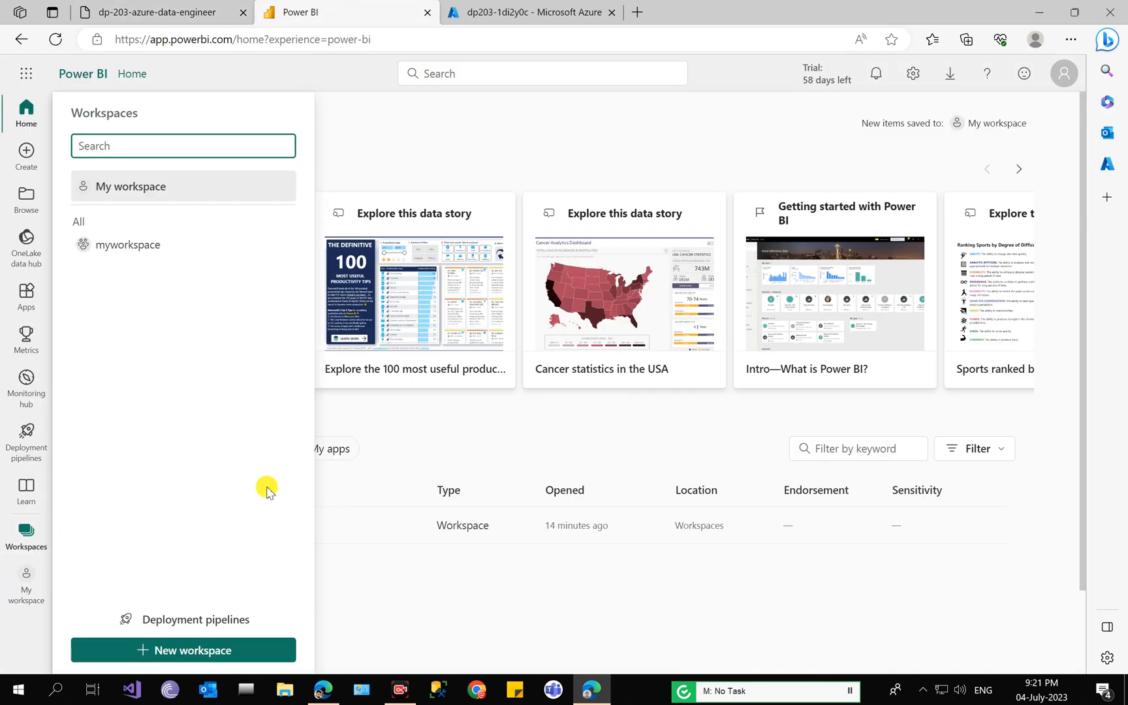
click(216, 648)
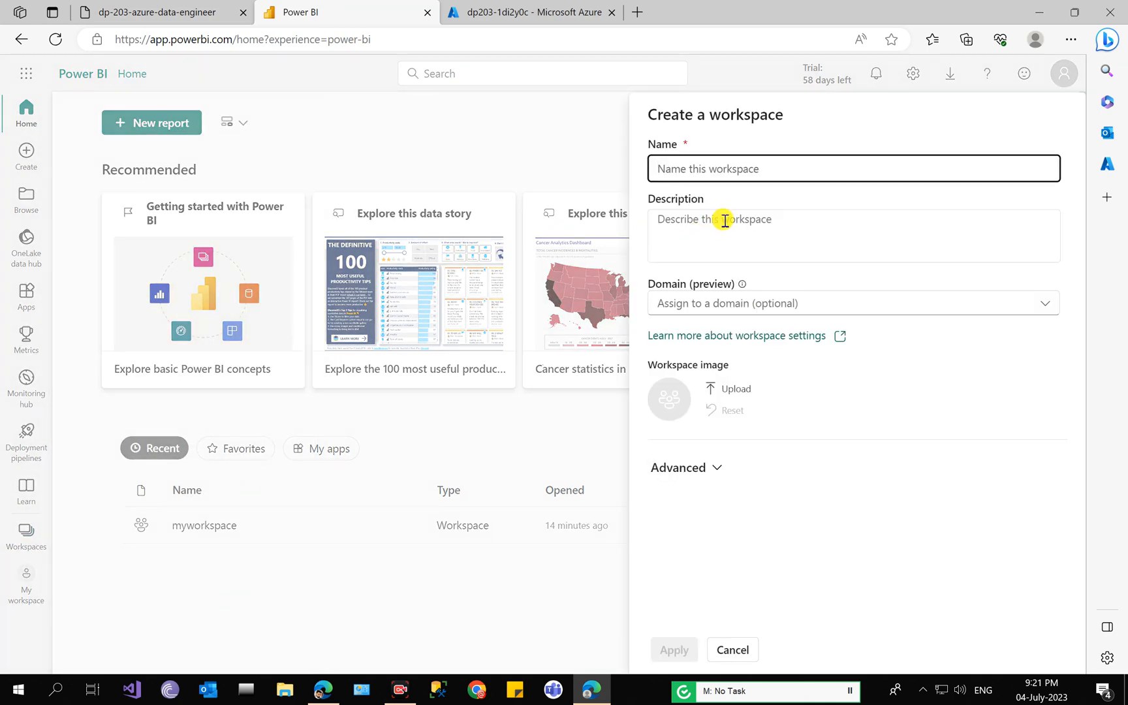
click(728, 649)
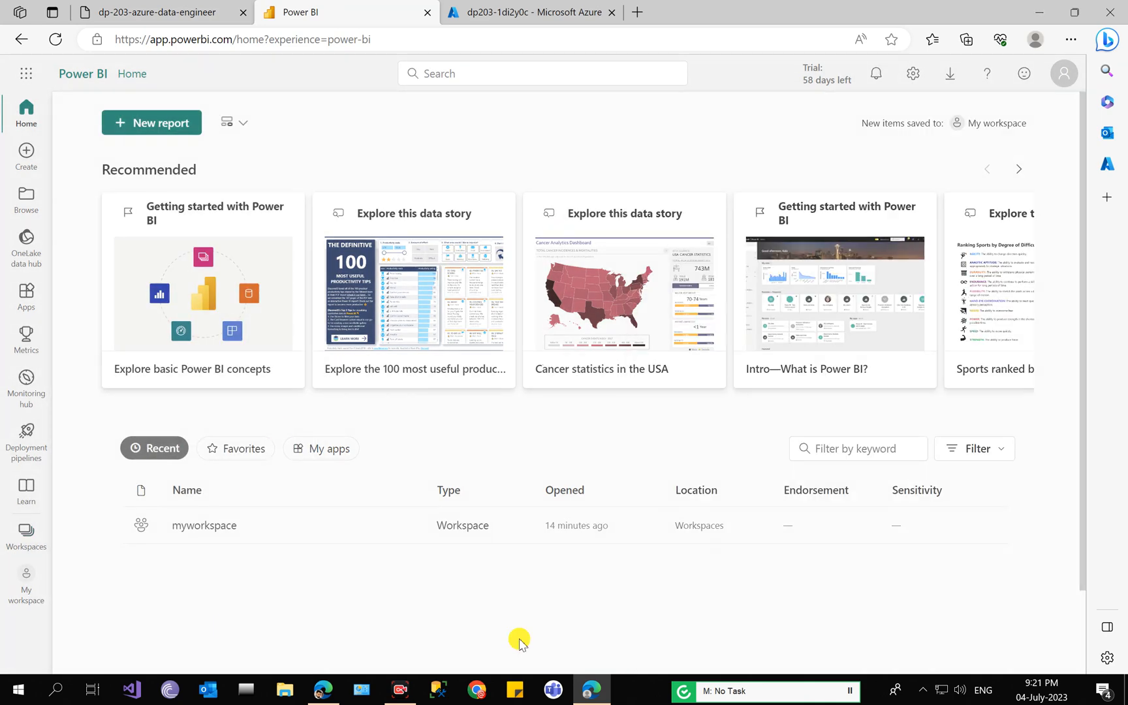
- Open the existing workspace named myworkspace from the Power BI workspaces list
click(27, 534)
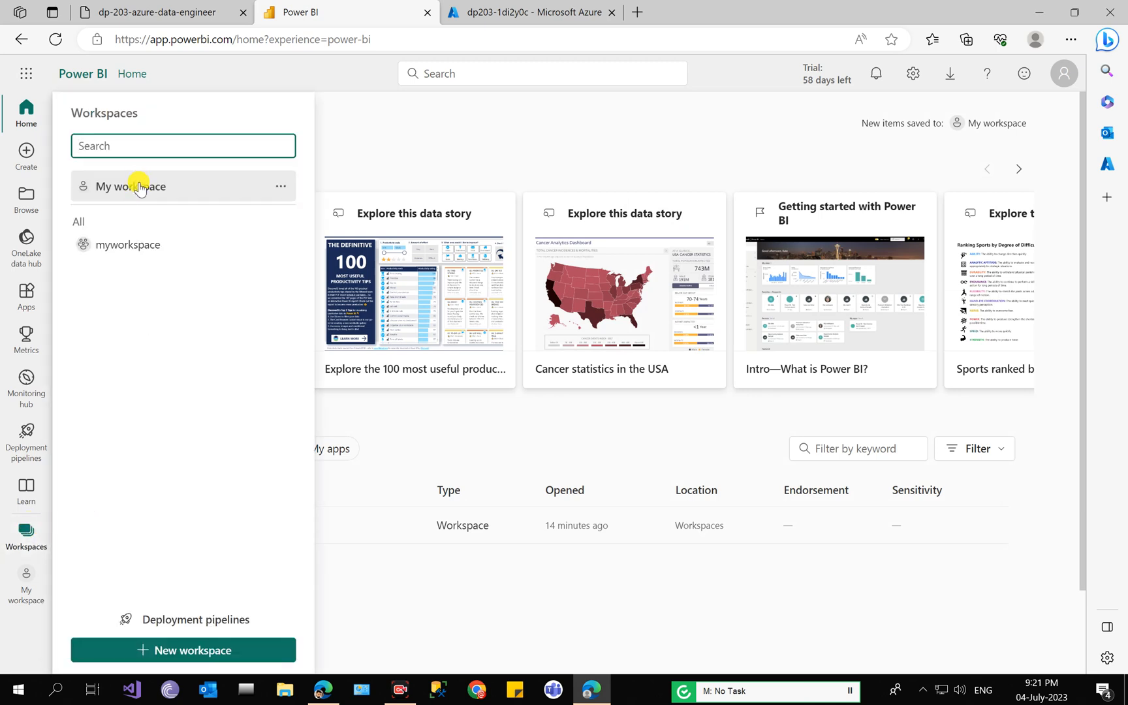
click(140, 244)
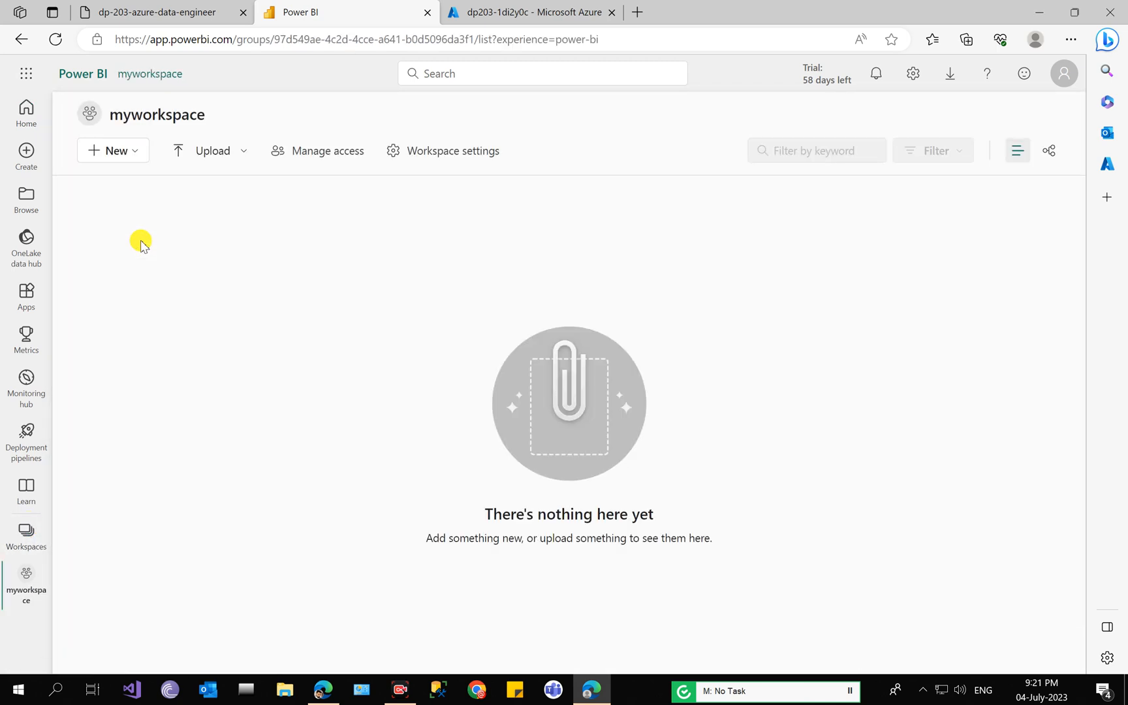
- Read the lab's instructions on noting the workspace GUID and return to the Power BI workspace to find it in the URL
click(532, 12)
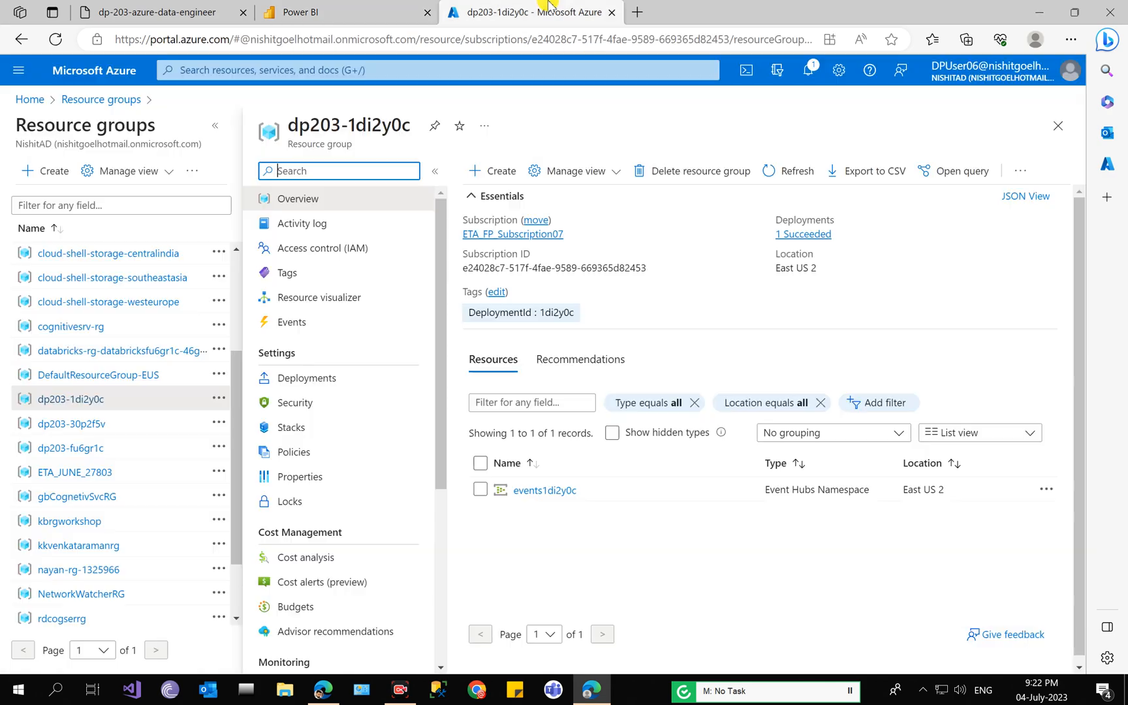
click(158, 12)
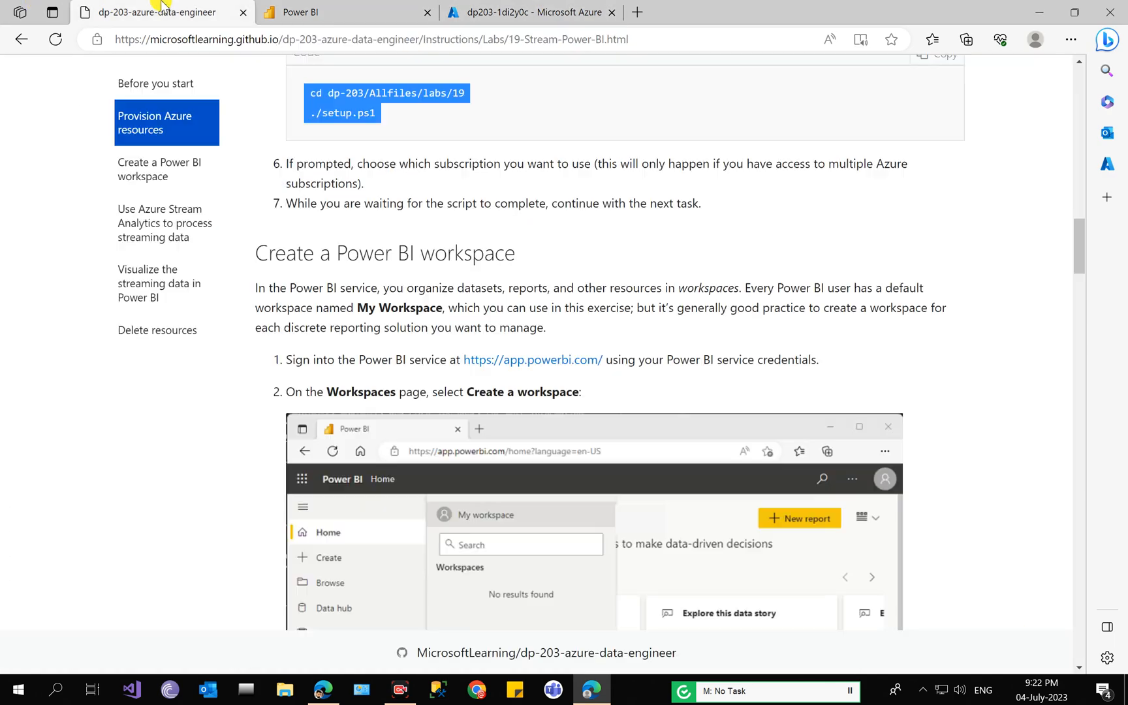
scroll(415, 523, down, 7)
scroll(415, 526, down, 2)
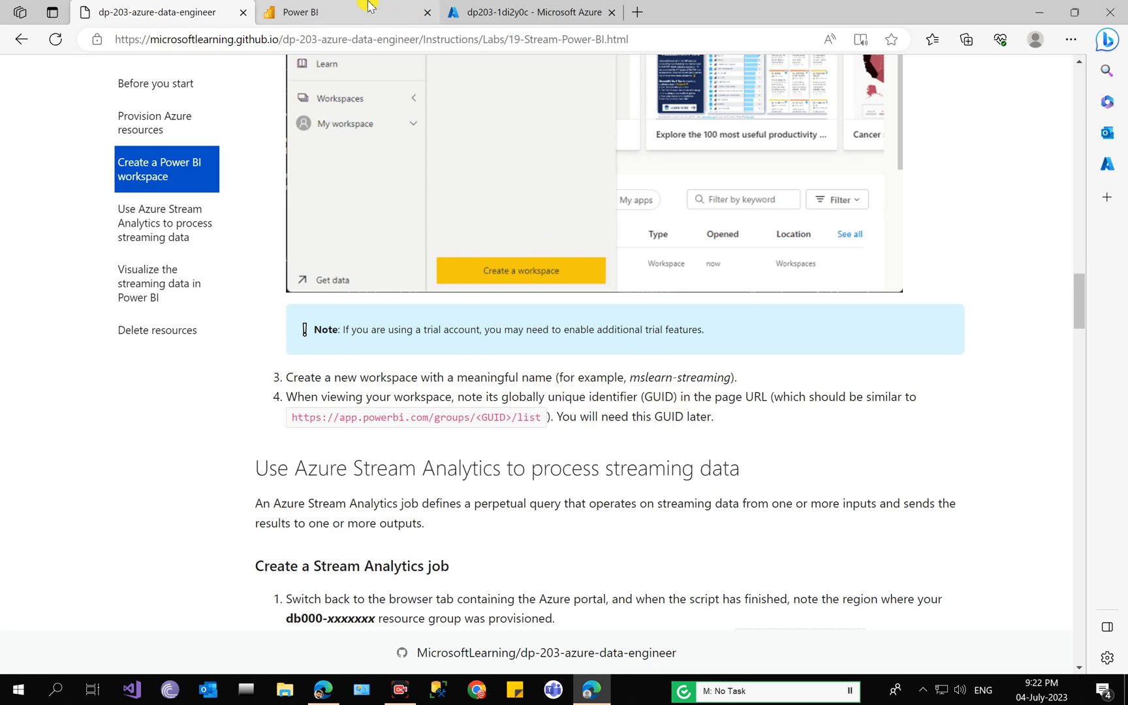
click(385, 11)
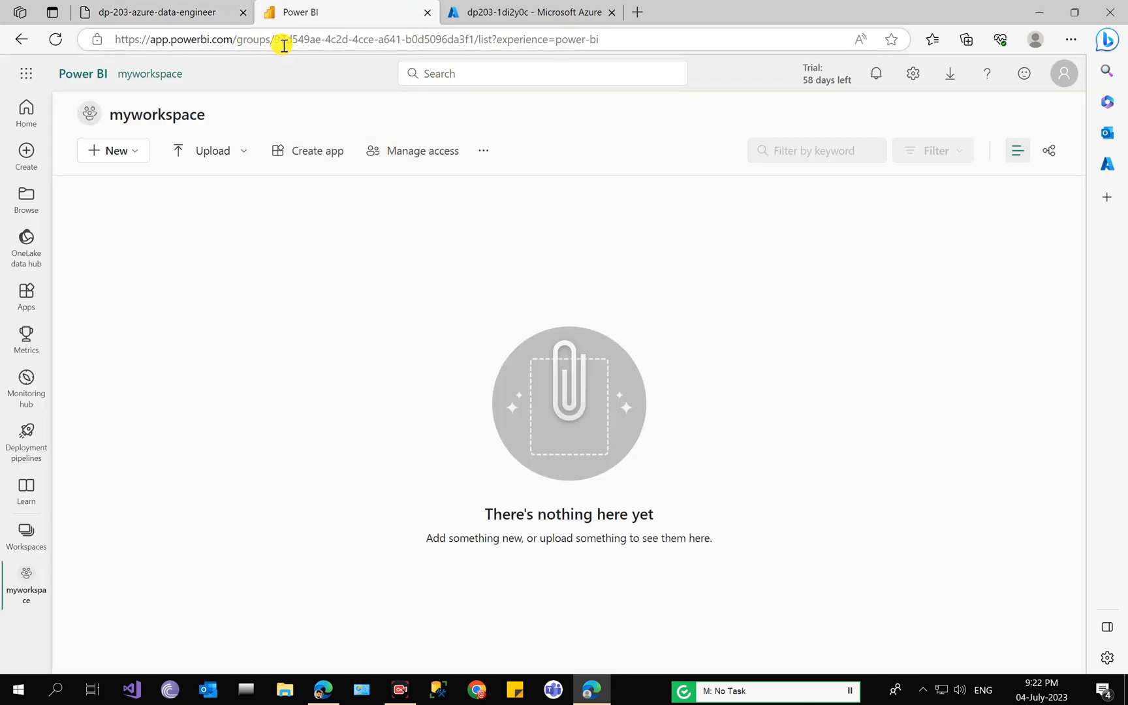
- Copy the workspace GUID from the Power BI workspace URL and paste it into a new browser tab's address field to keep it
drag(277, 40, 472, 52)
right_click(456, 43)
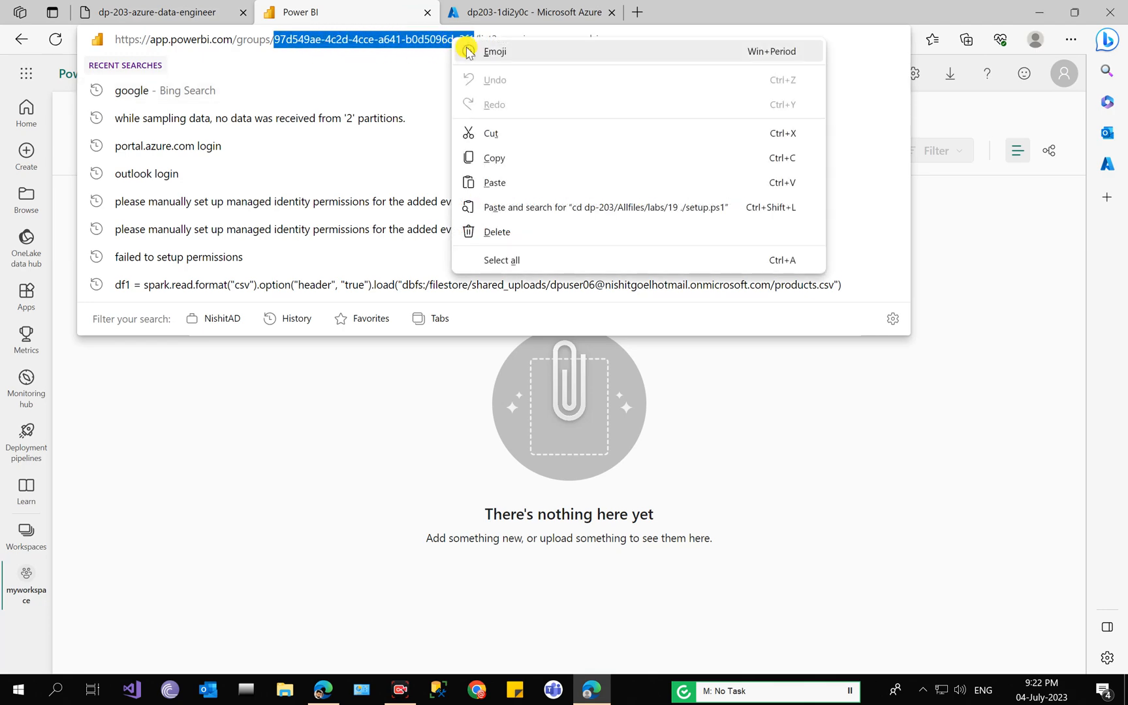
click(516, 158)
click(637, 12)
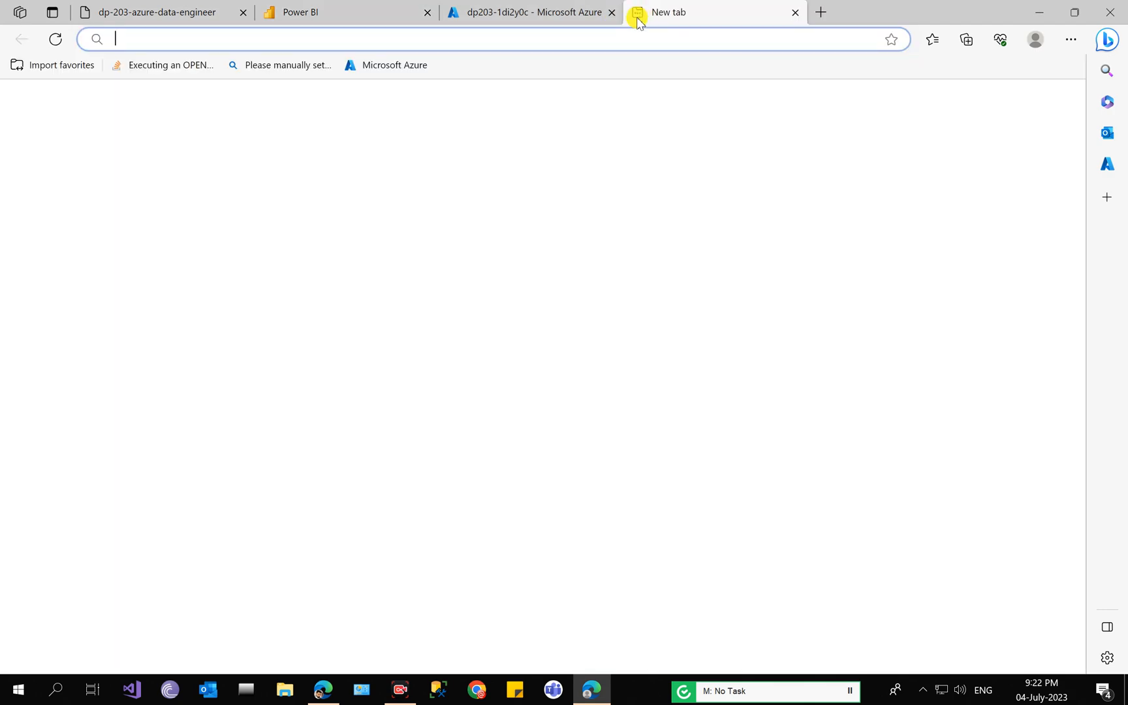
right_click(614, 36)
click(659, 175)
- Check the lab's Stream Analytics job properties and start creating a Stream Analytics job from the Marketplace in resource group dp203-1di2y0c
click(532, 12)
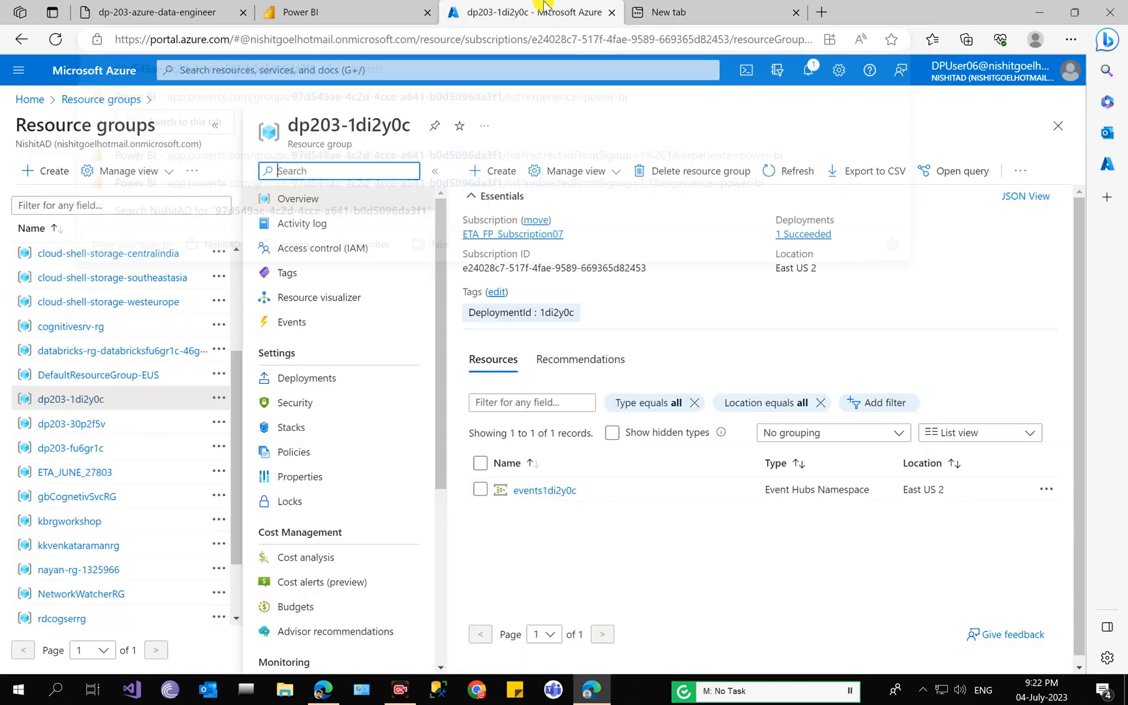
click(196, 10)
scroll(406, 424, down, 5)
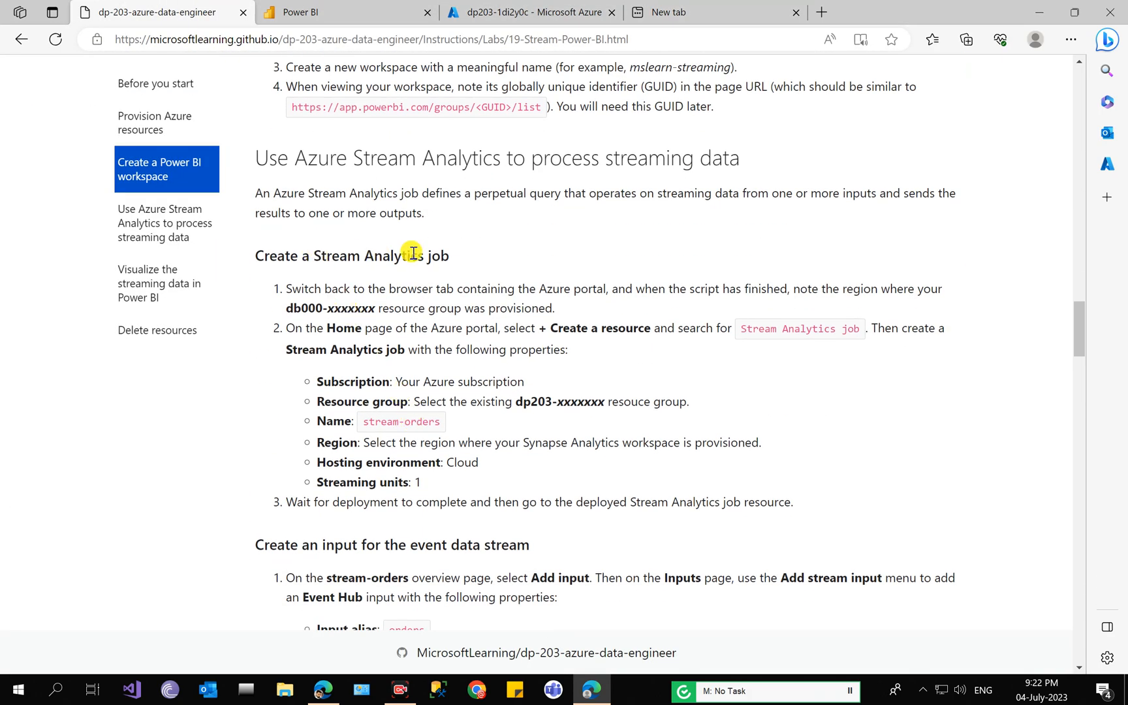
click(329, 12)
click(532, 11)
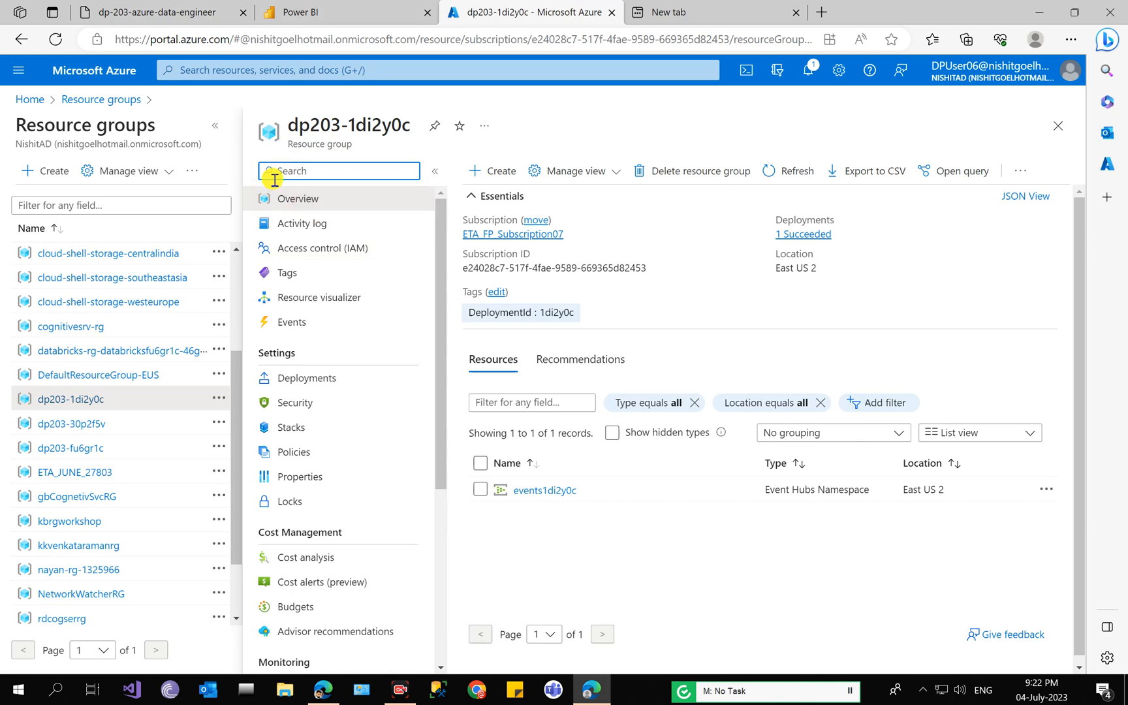
click(508, 178)
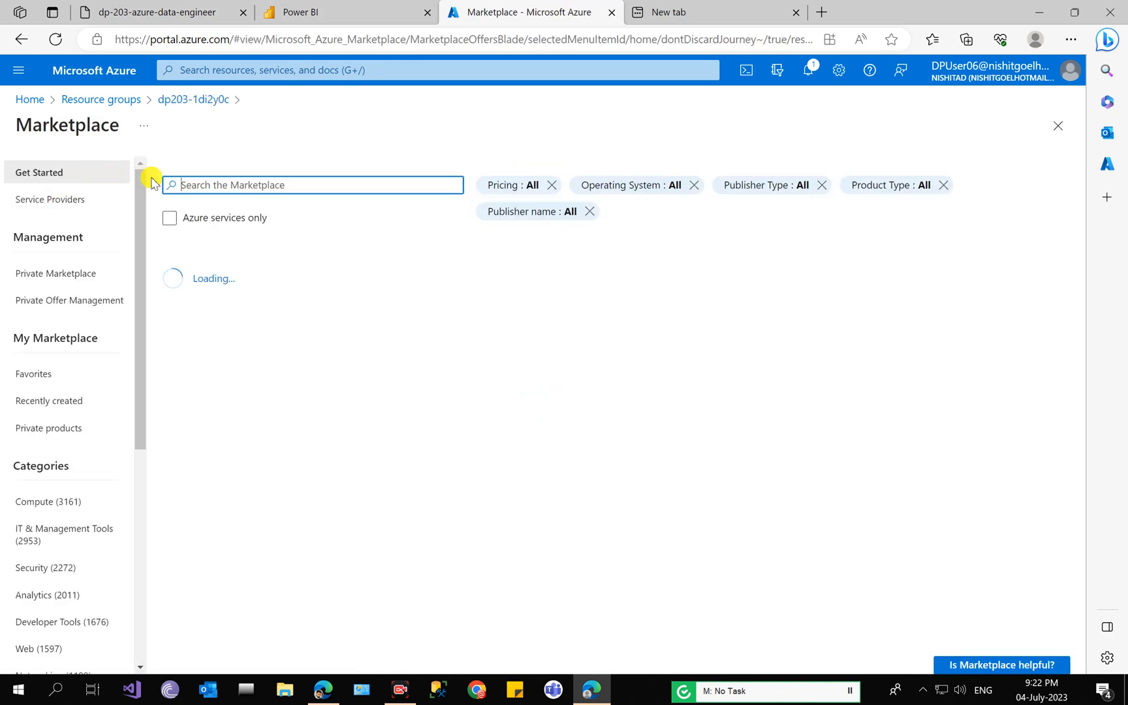
click(216, 194)
text(stre)
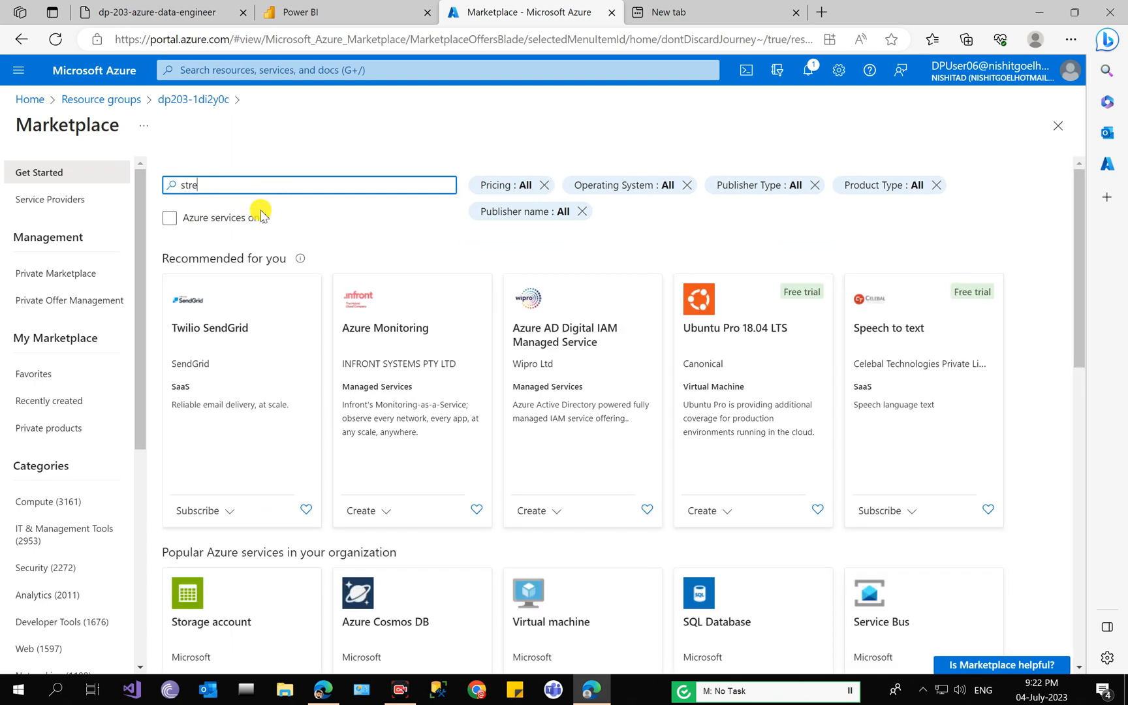
click(274, 209)
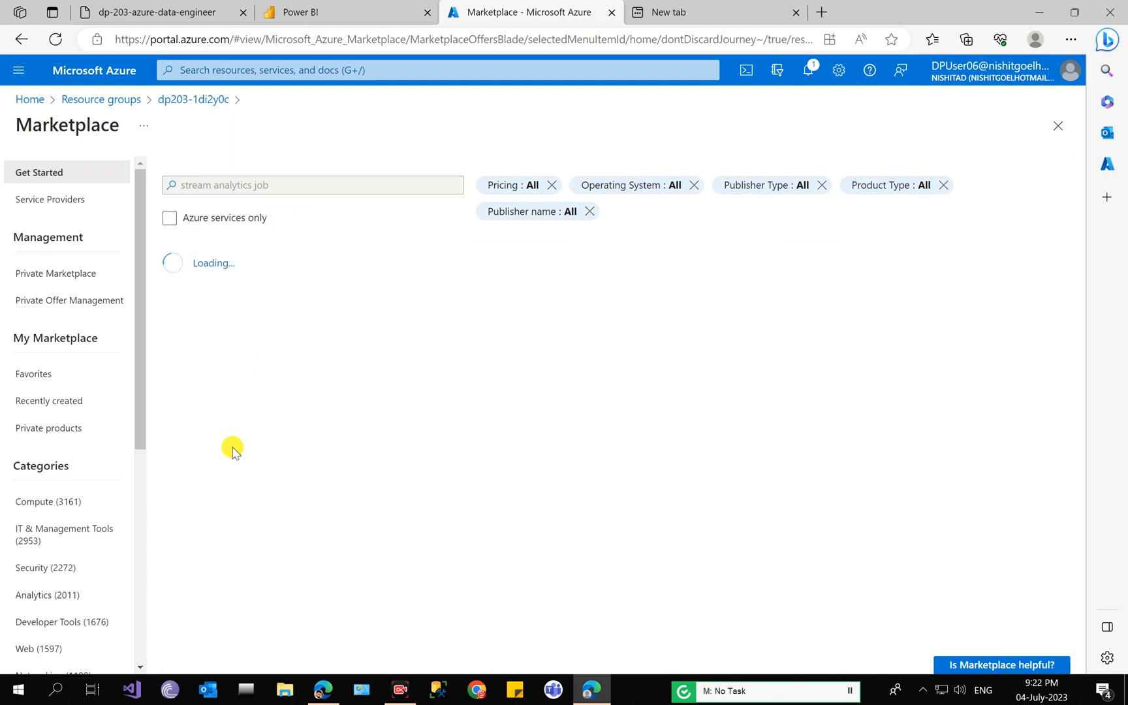
click(272, 507)
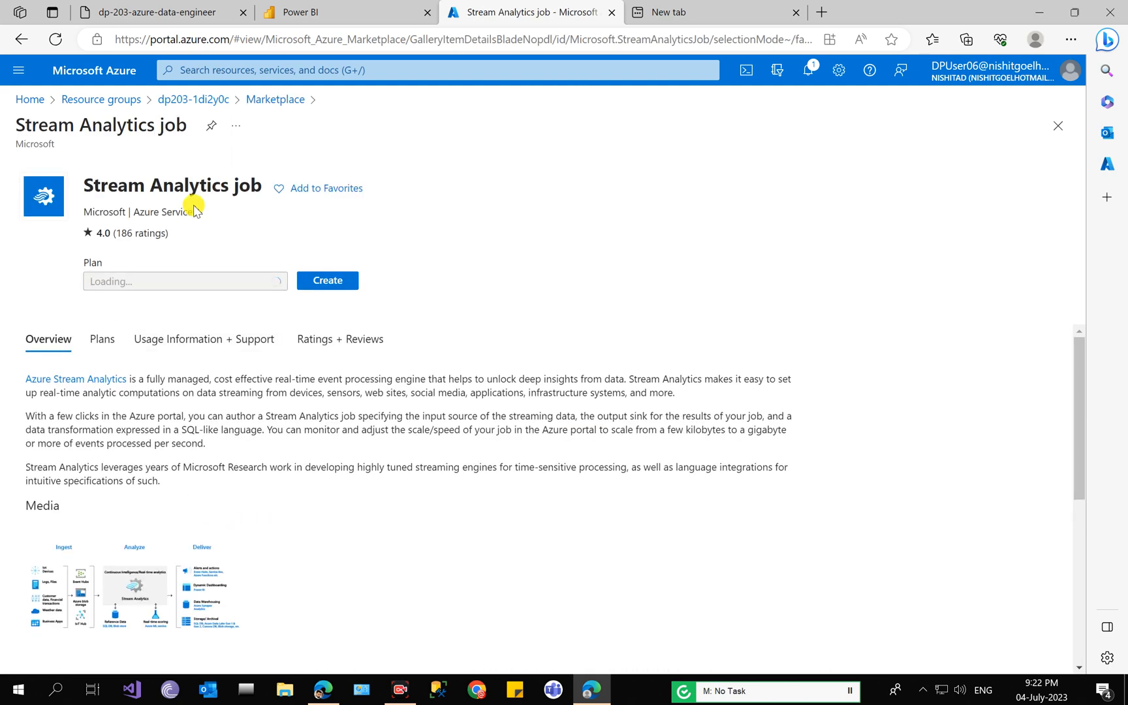
click(316, 282)
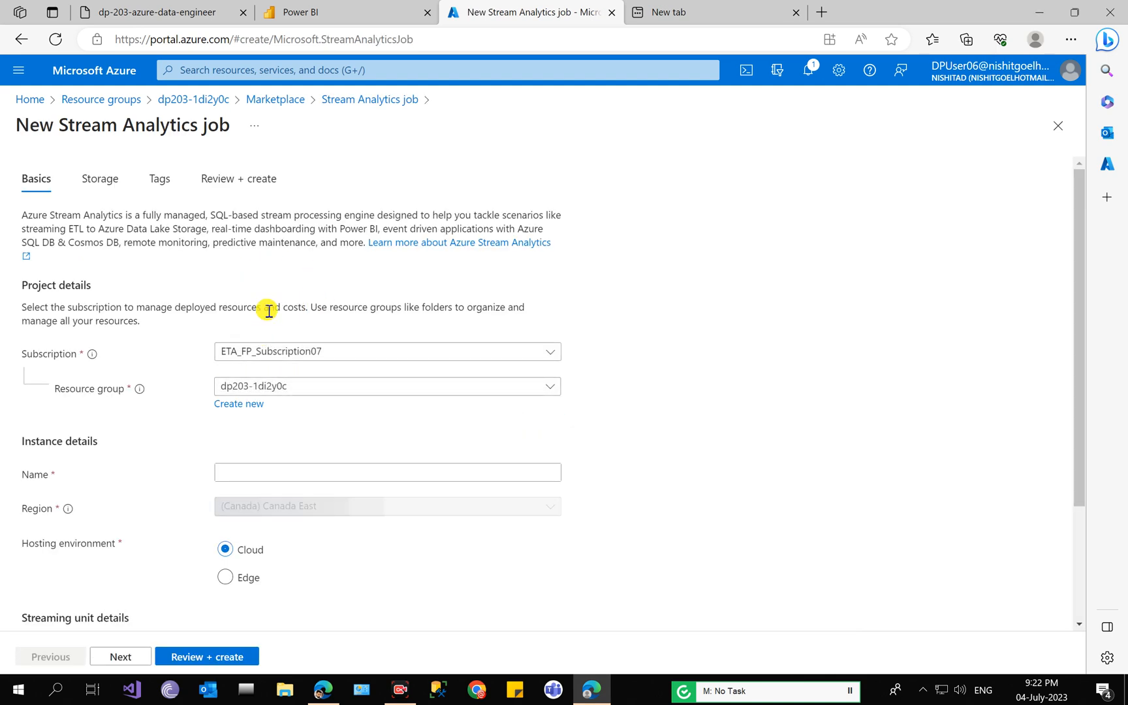
- Set the new Stream Analytics job's region to (US) East US 2
click(281, 506)
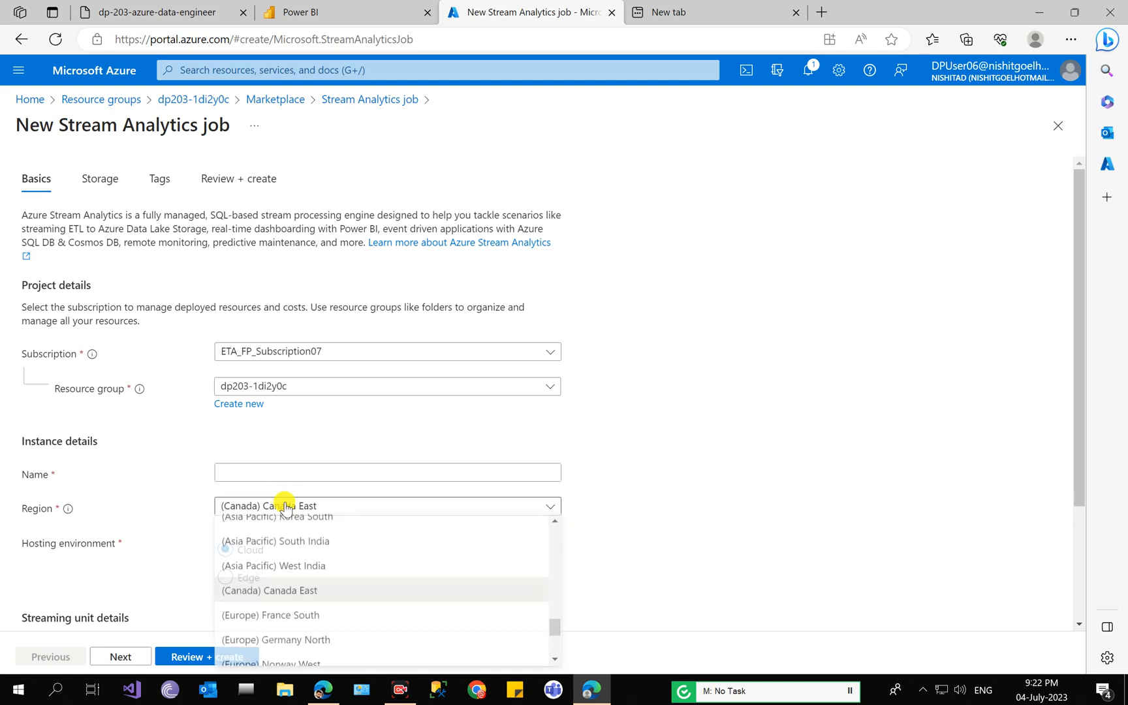
scroll(299, 535, down, 5)
scroll(299, 534, up, 3)
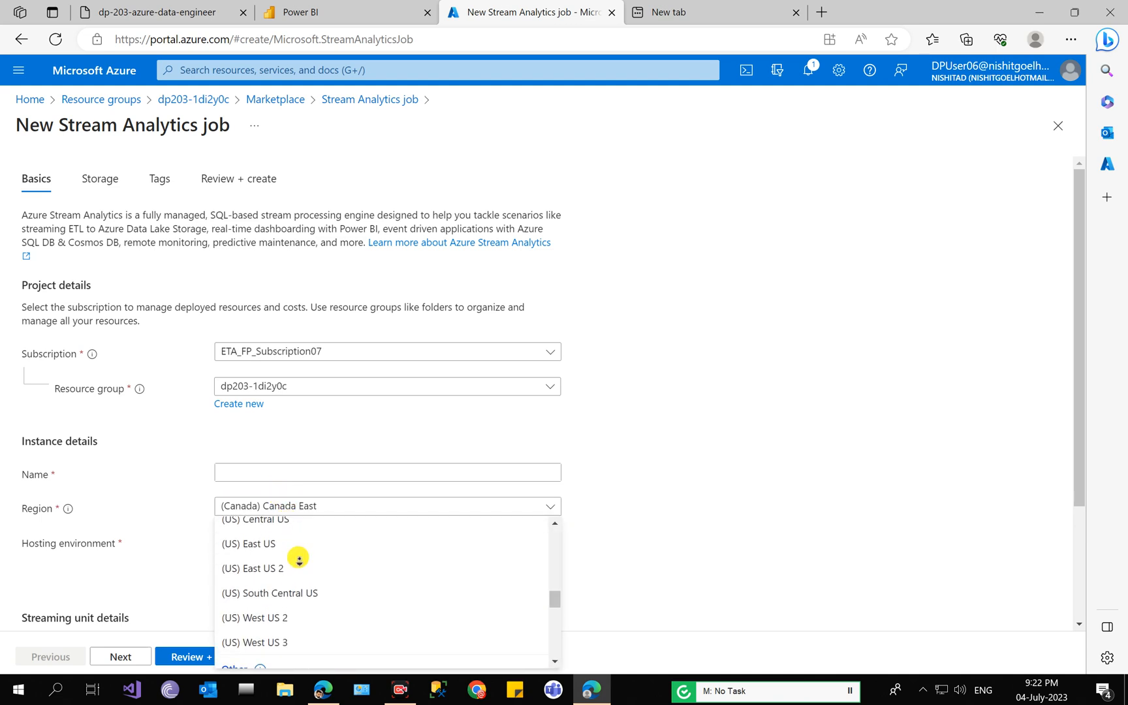
scroll(272, 563, down, 1)
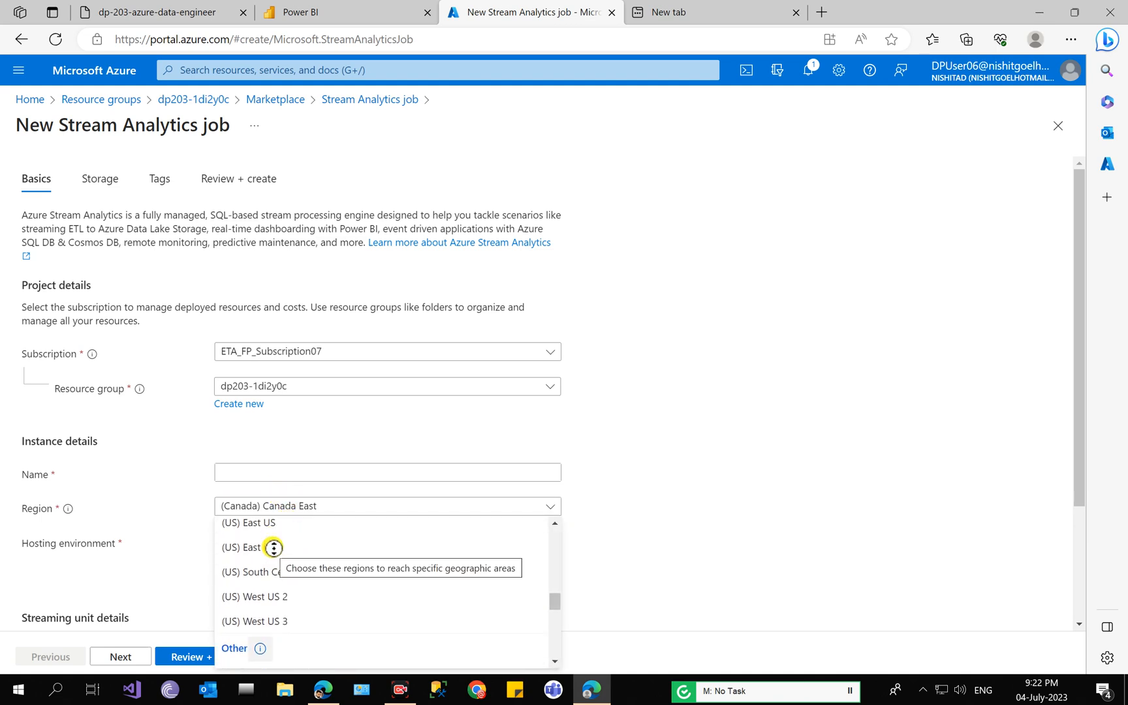
click(274, 552)
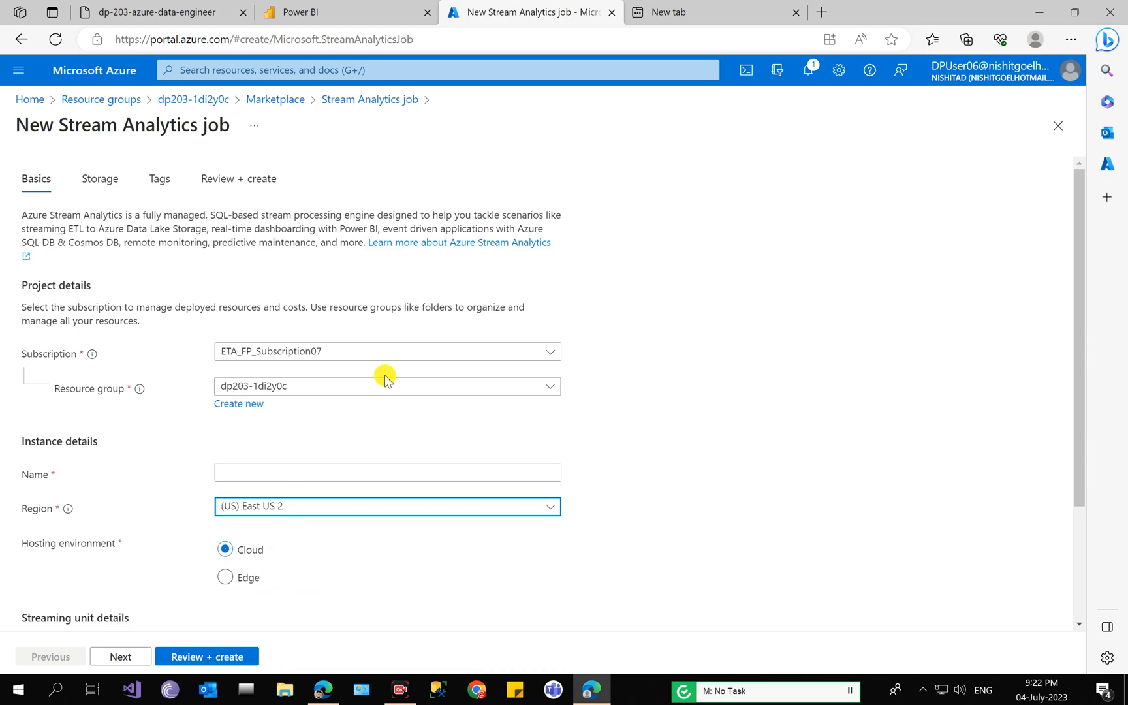
- Open resource group dp203-1di2y0c in a second Azure portal session with the existing account, check its location, and return to the job form
click(822, 12)
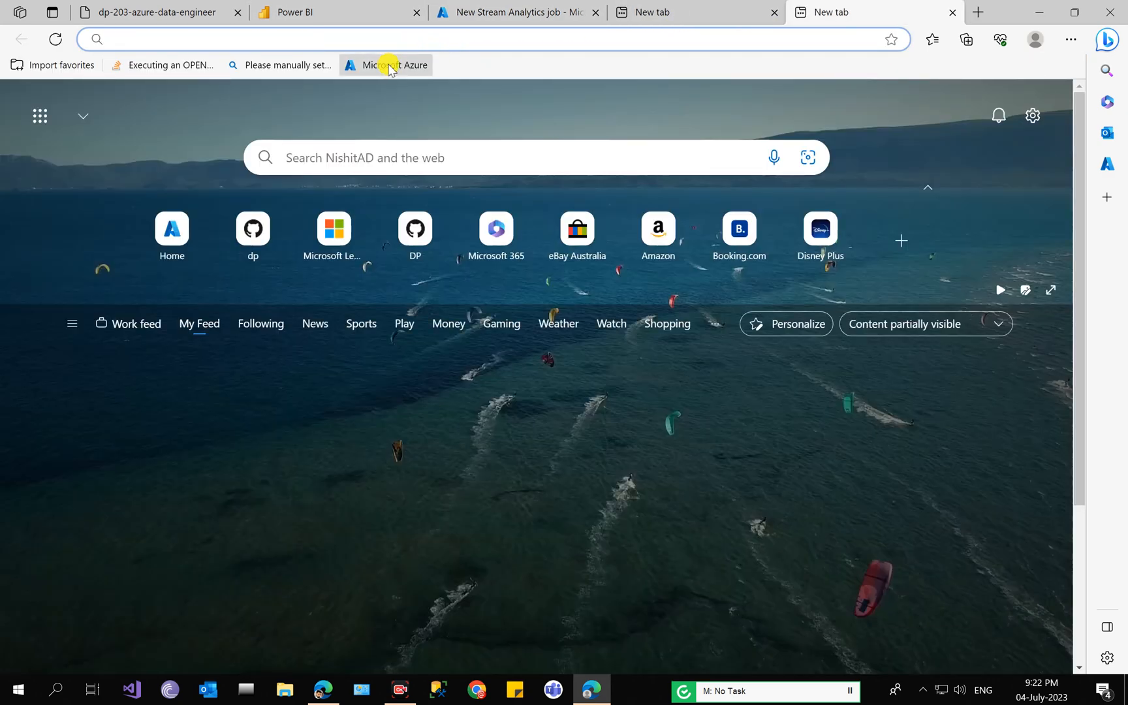
click(390, 65)
click(504, 5)
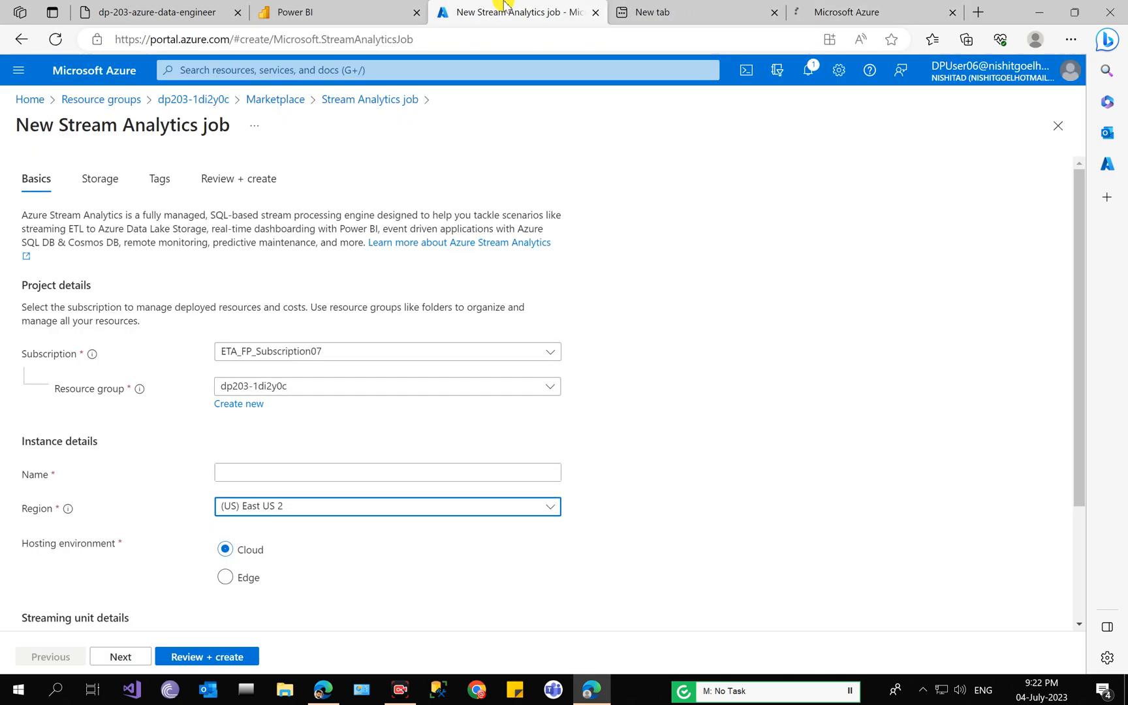
scroll(270, 489, down, 3)
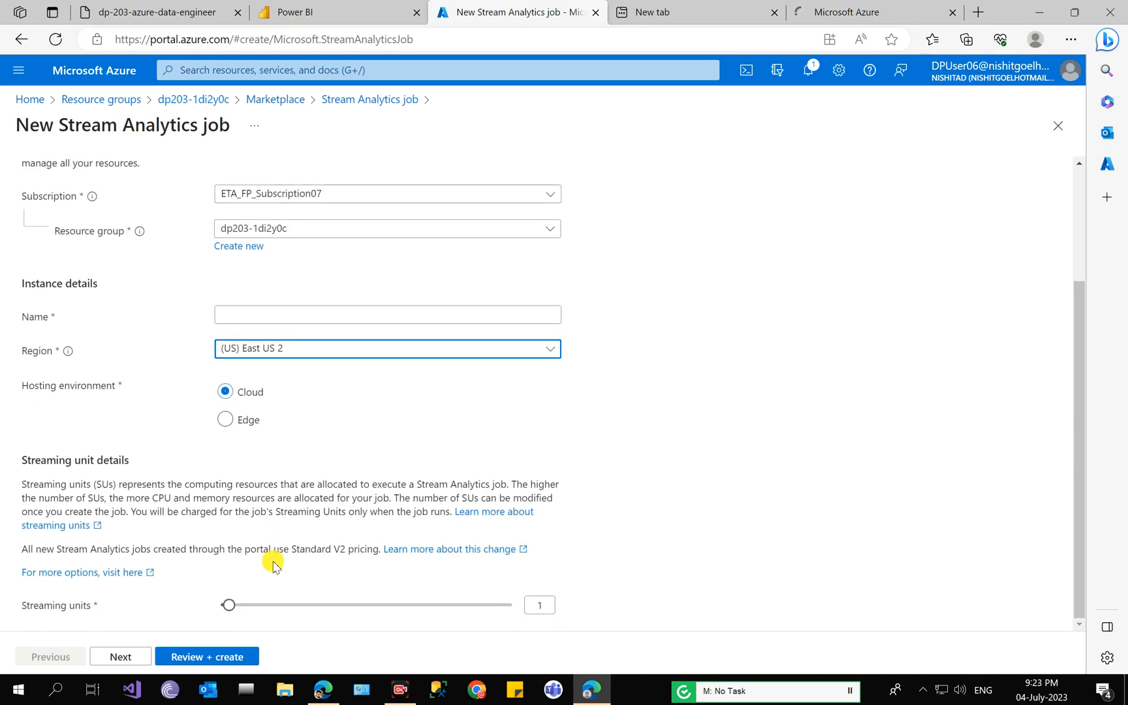
click(869, 12)
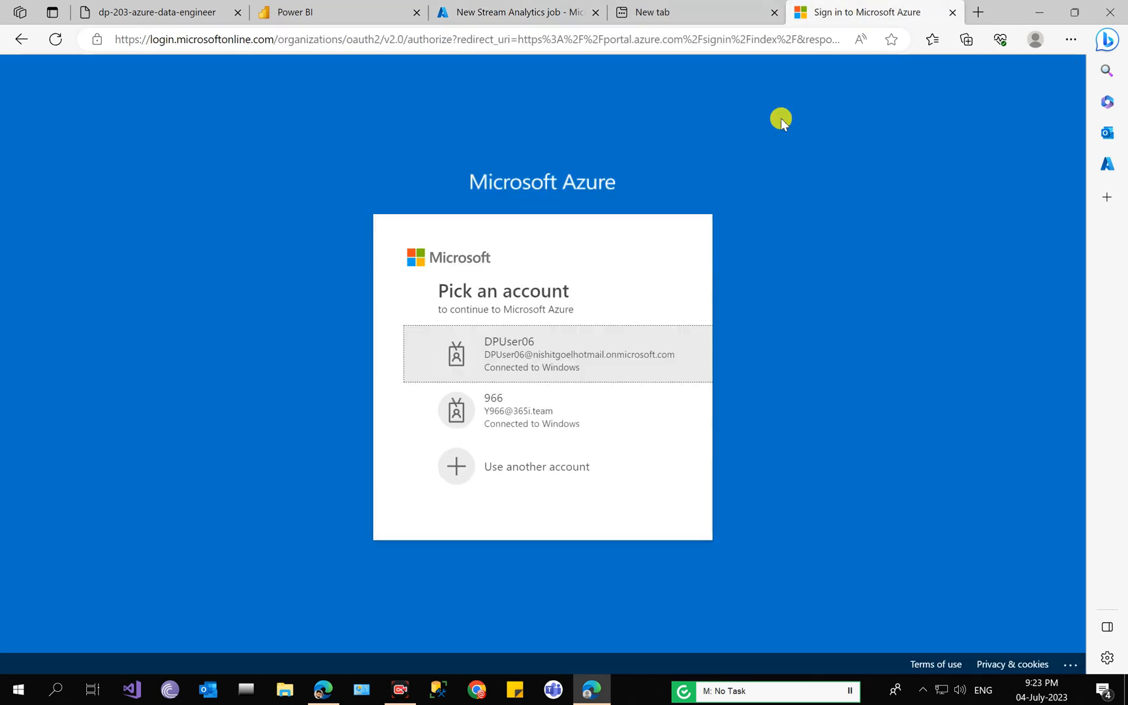
click(520, 356)
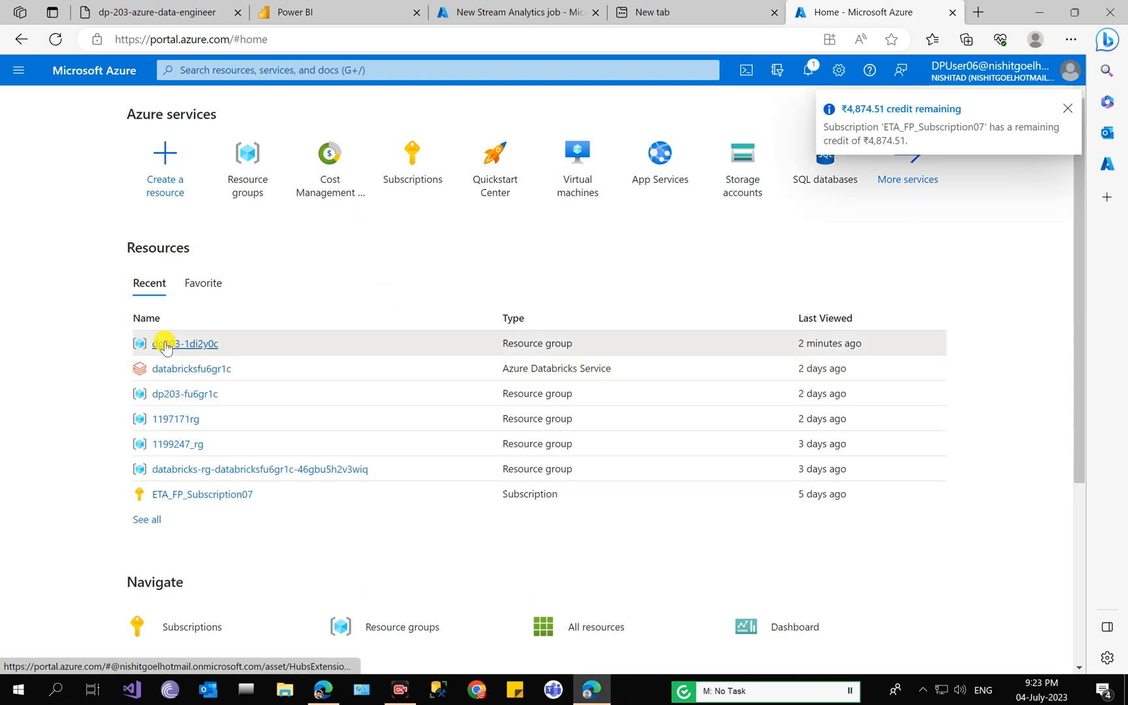
click(169, 345)
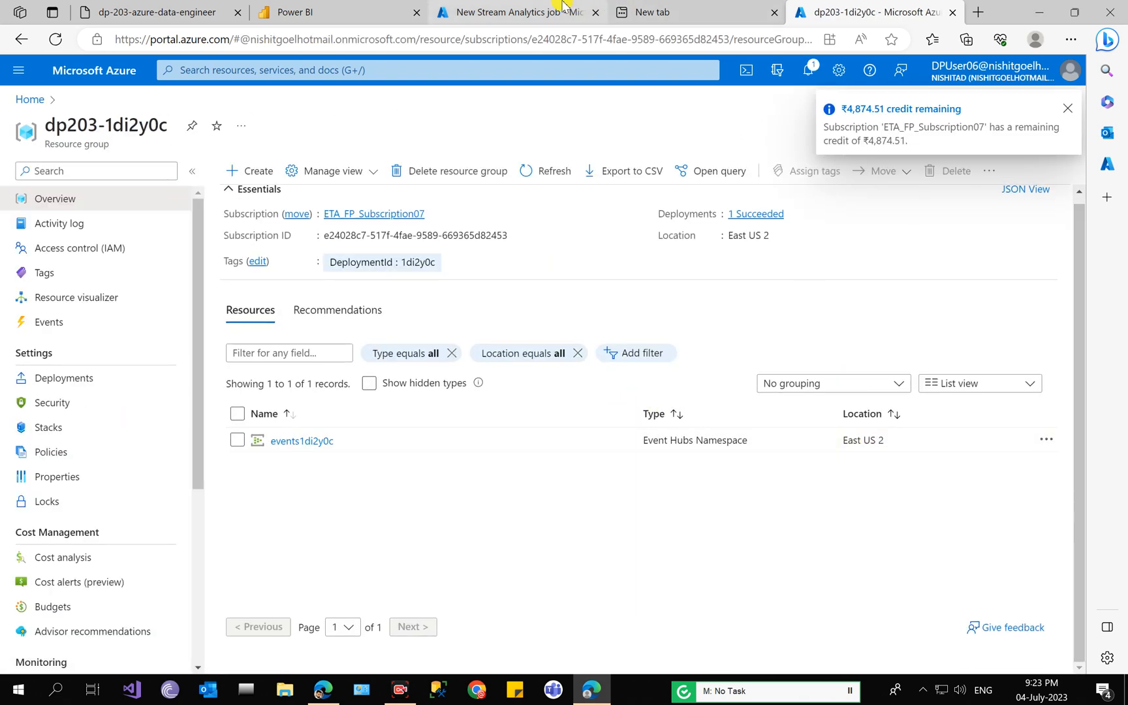
click(513, 11)
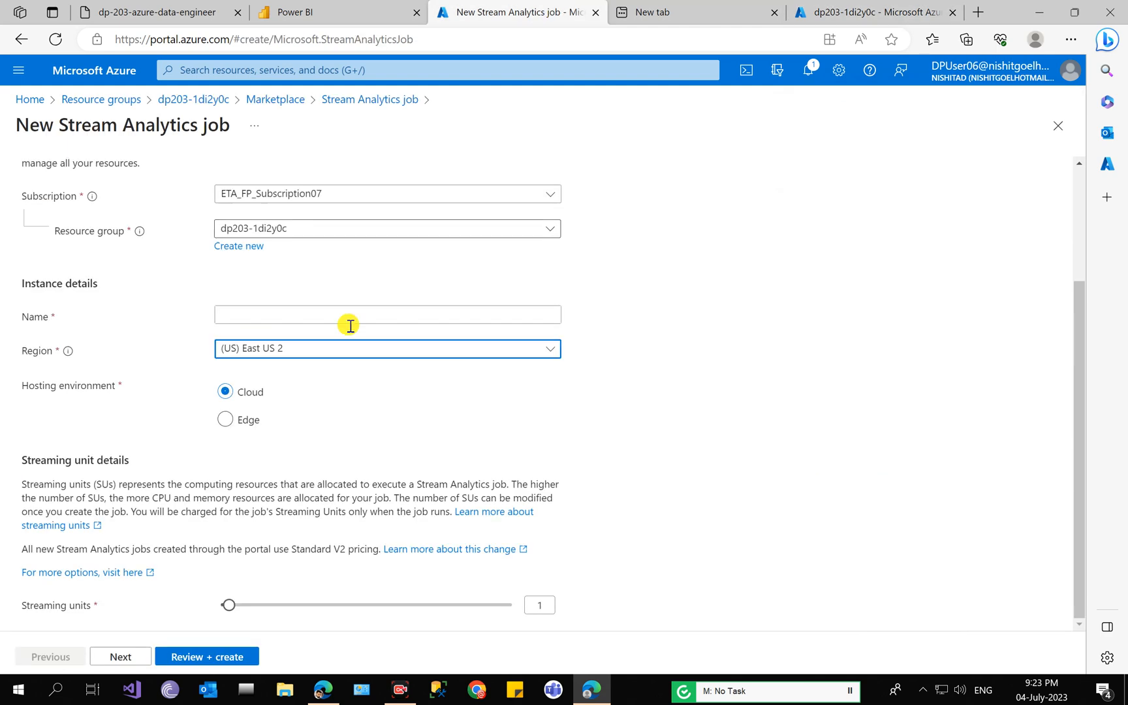
- Try to validate the unnamed job, return to its basic settings, and copy the name stream-orders from the lab instructions
click(230, 656)
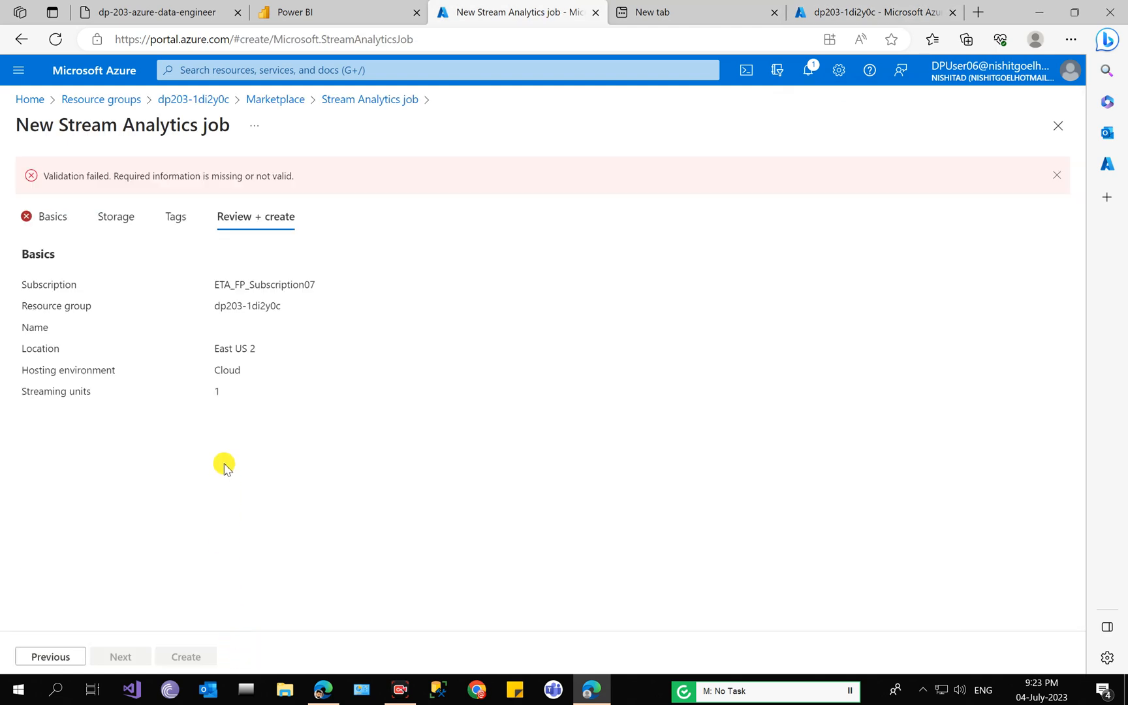
click(39, 216)
click(286, 472)
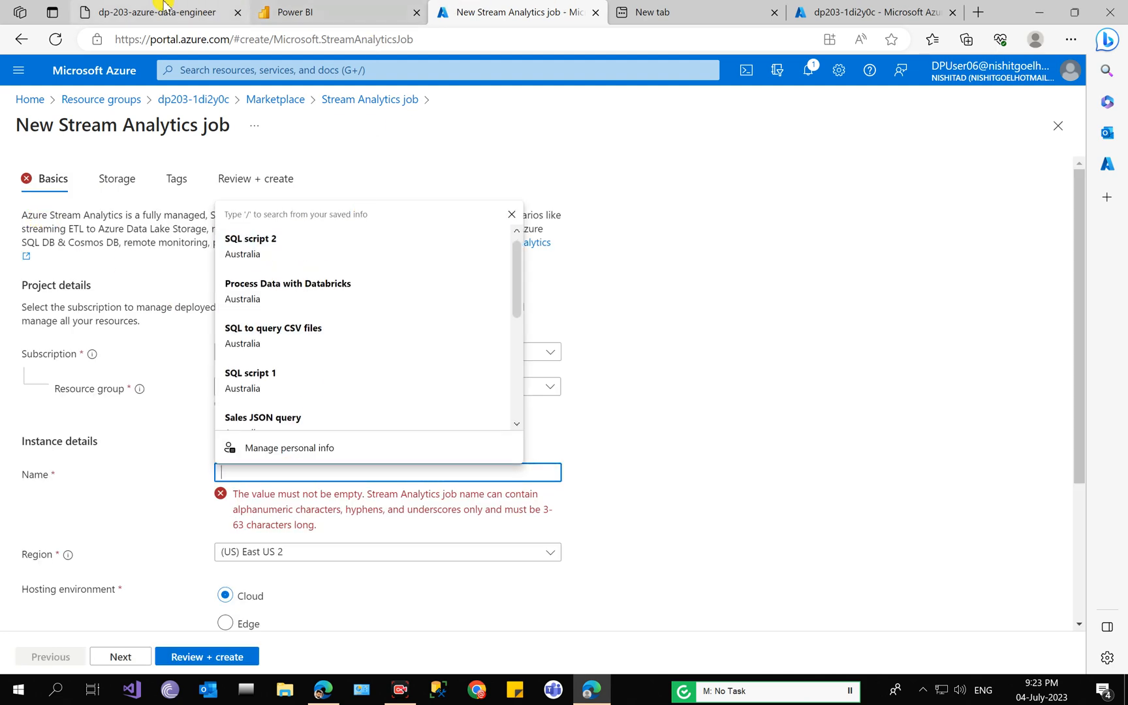
click(157, 12)
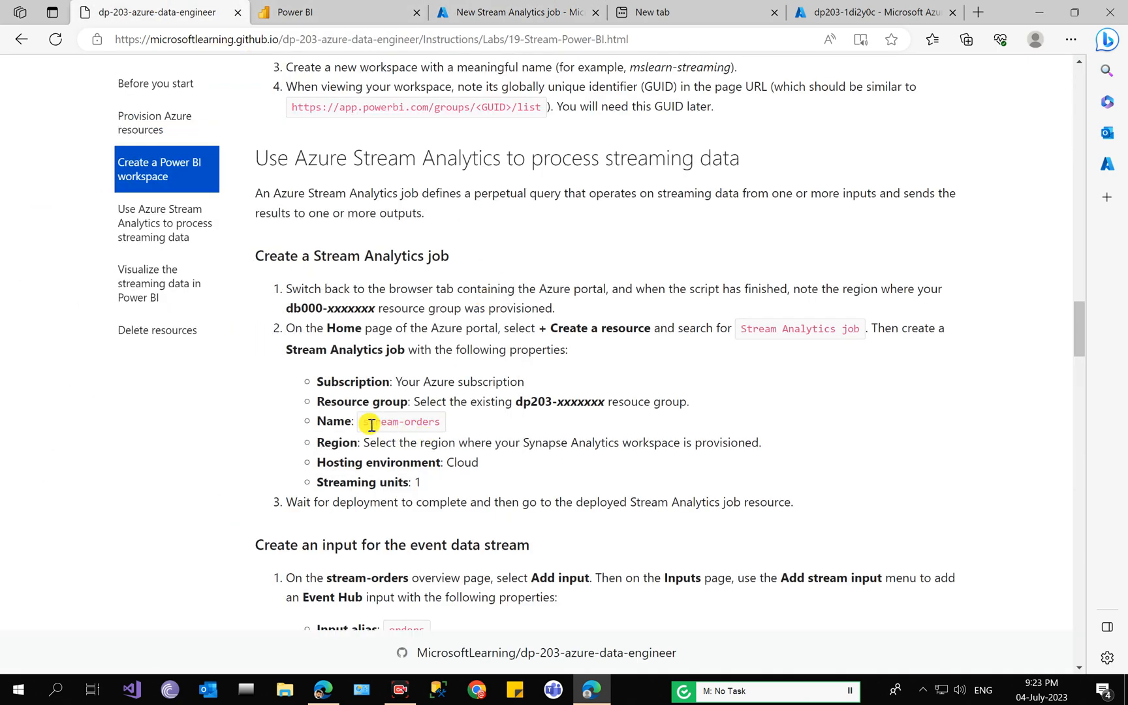
drag(366, 423, 459, 424)
right_click(407, 423)
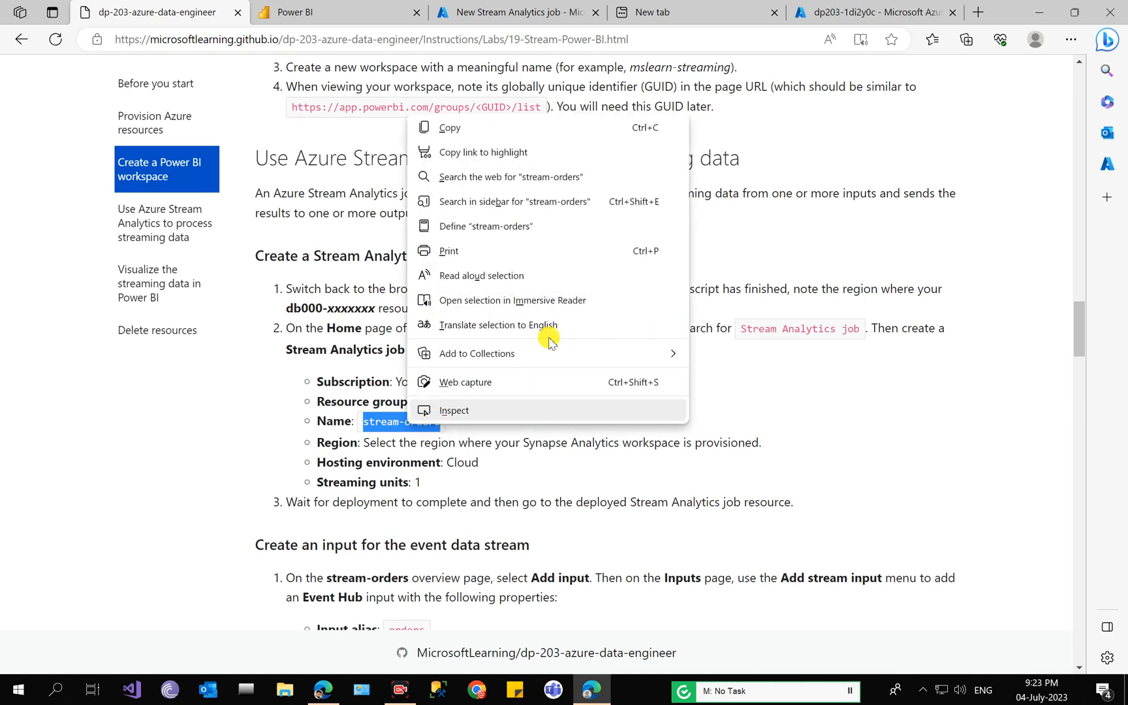
click(522, 126)
- Name the Stream Analytics job stream-orders, review its settings and create it
click(516, 12)
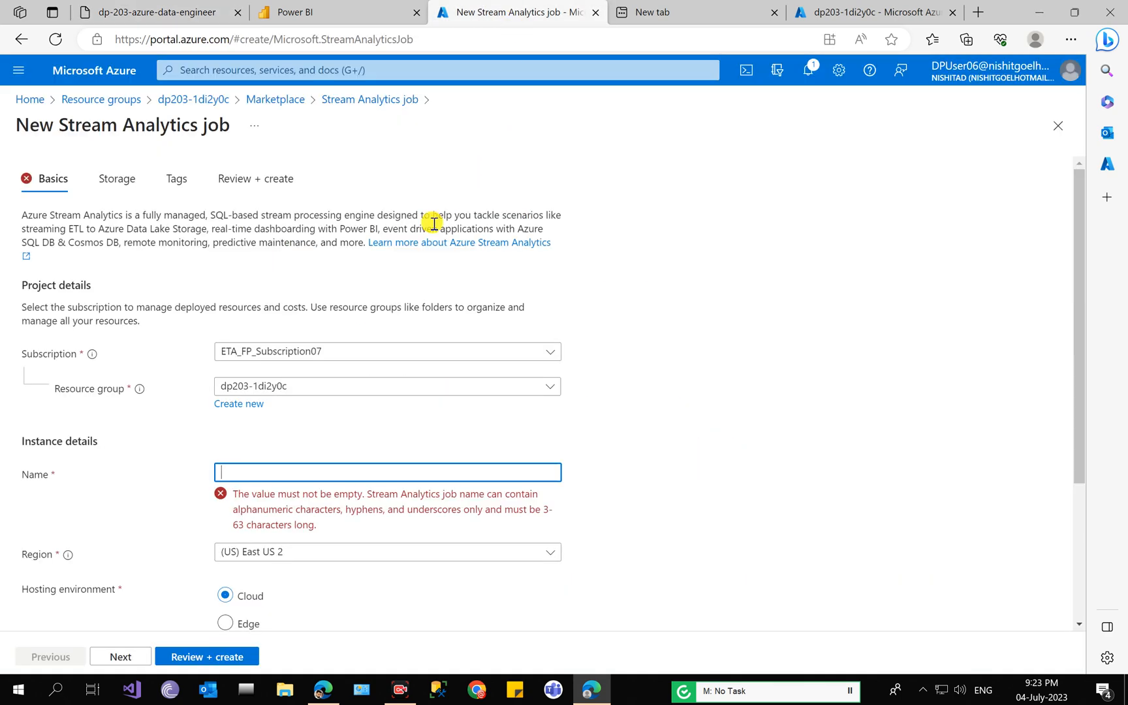
click(270, 467)
right_click(297, 467)
click(322, 243)
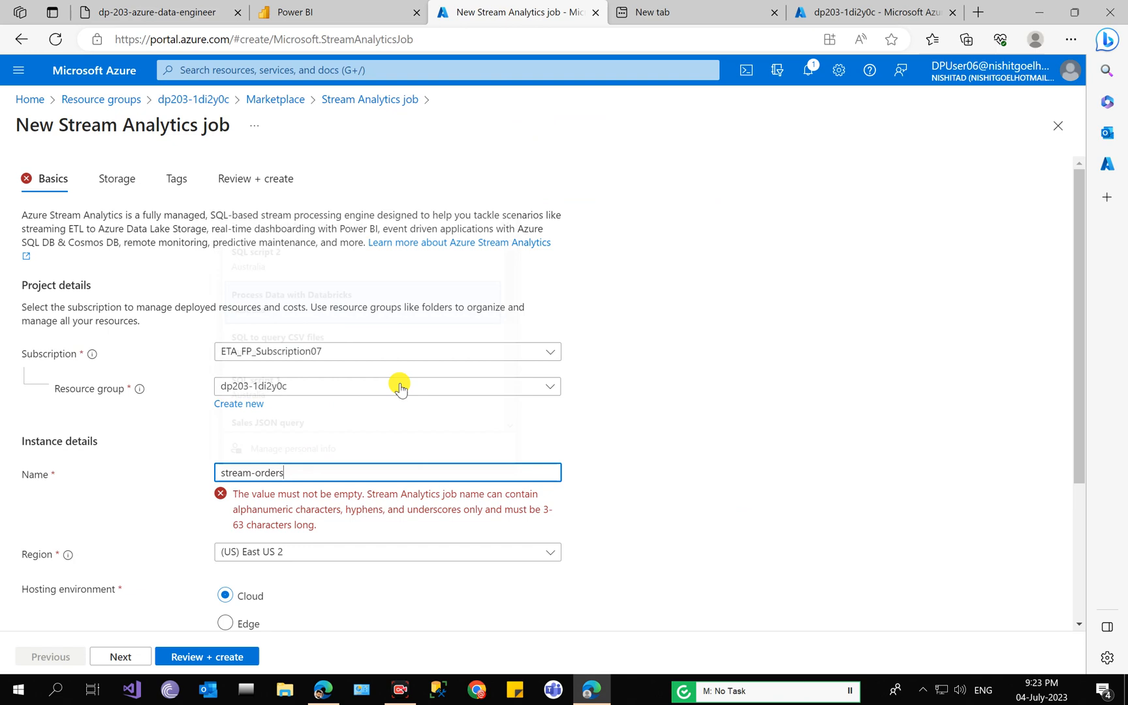
click(226, 657)
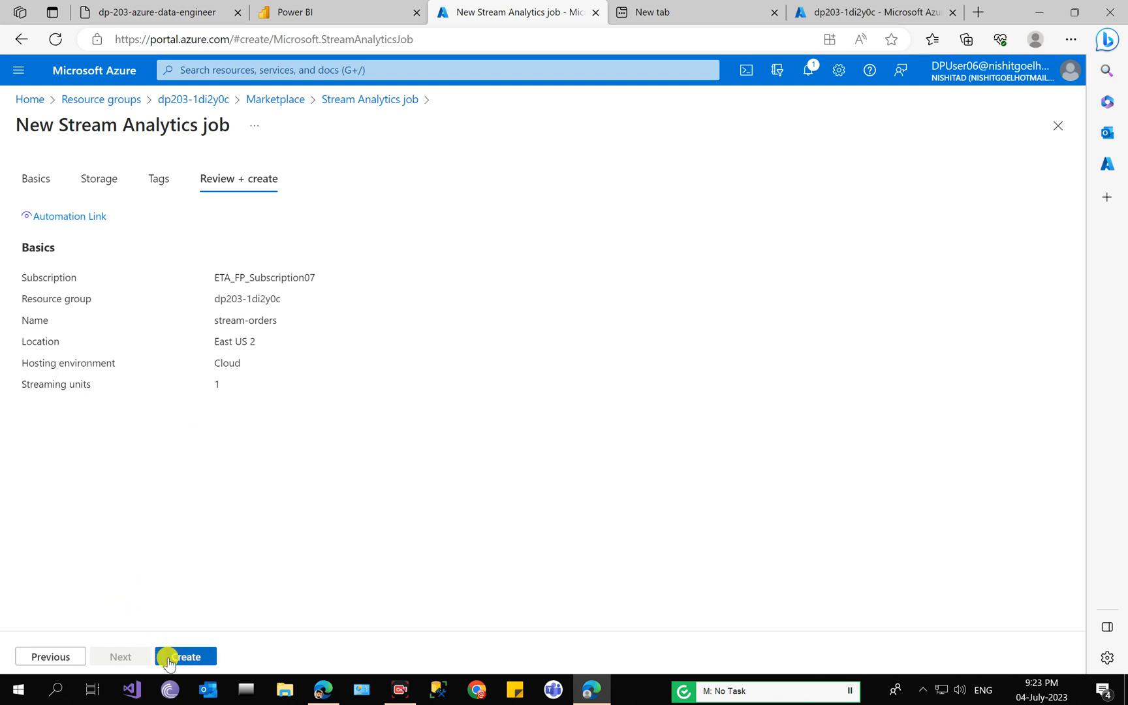
click(171, 657)
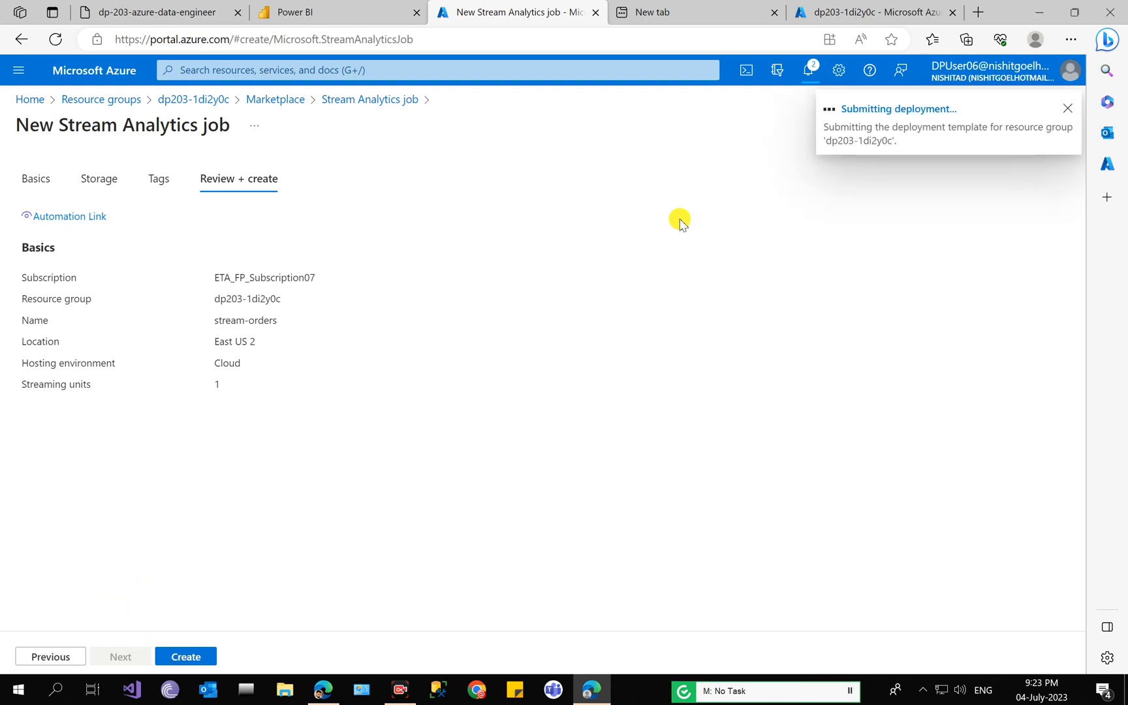
- Read the lab's instructions for the event data input and Power BI output, and open the deployed stream-orders resource
click(187, 5)
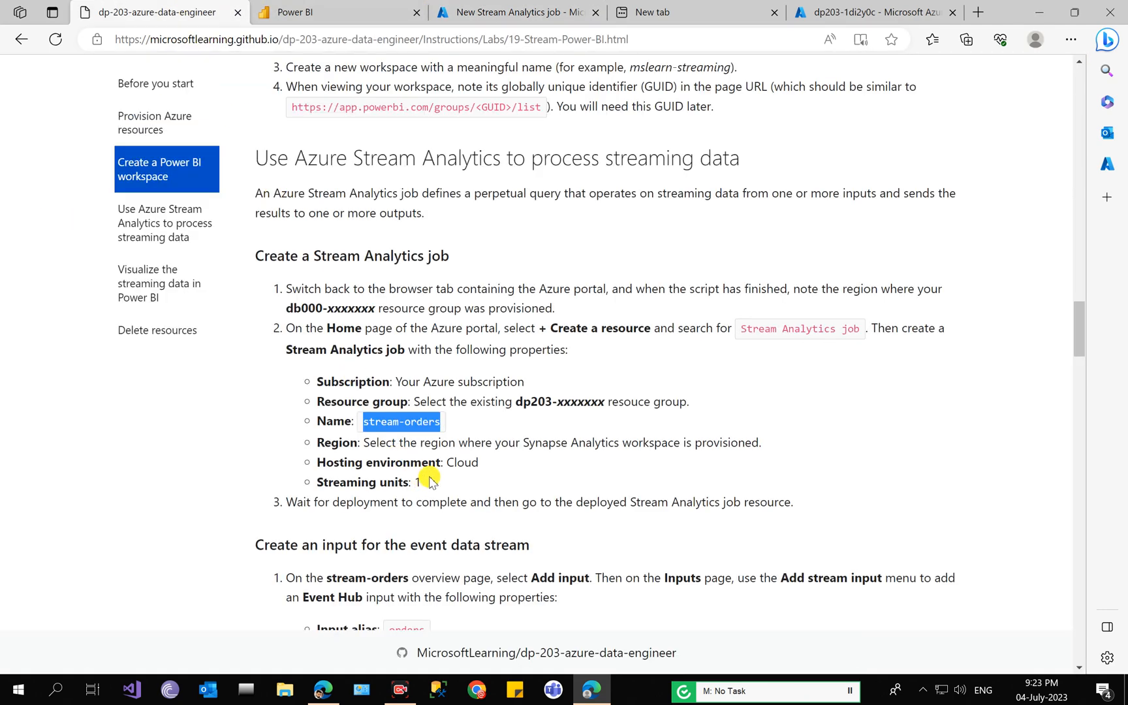
scroll(423, 484, down, 5)
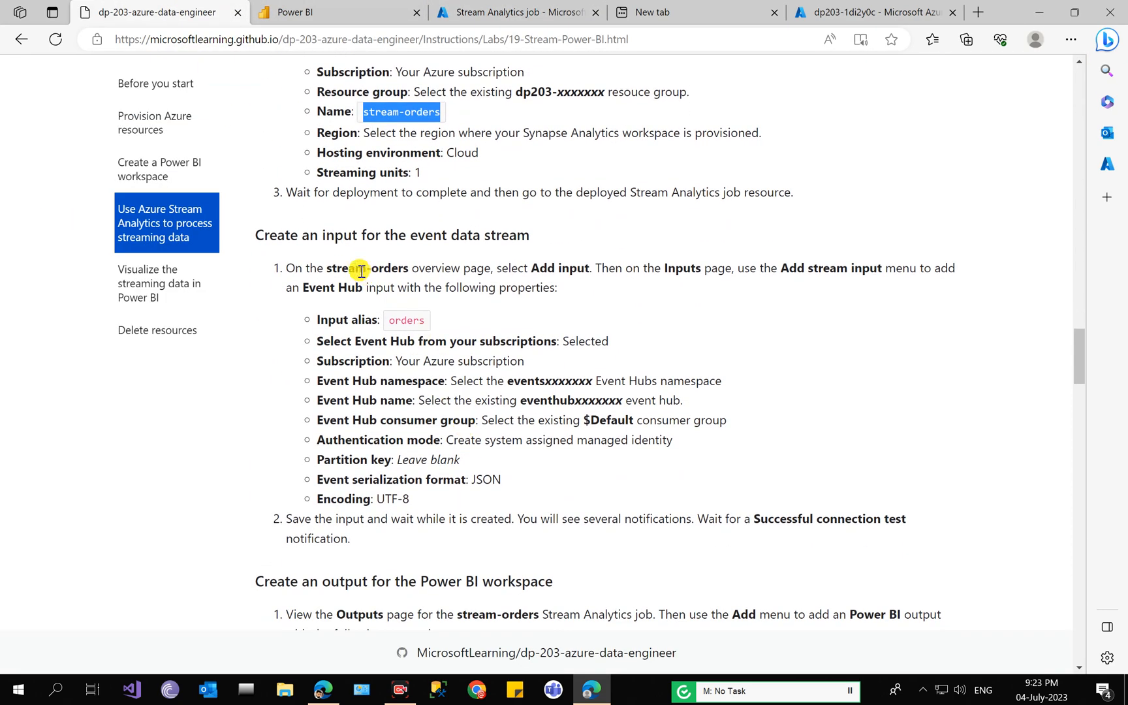
scroll(400, 366, down, 5)
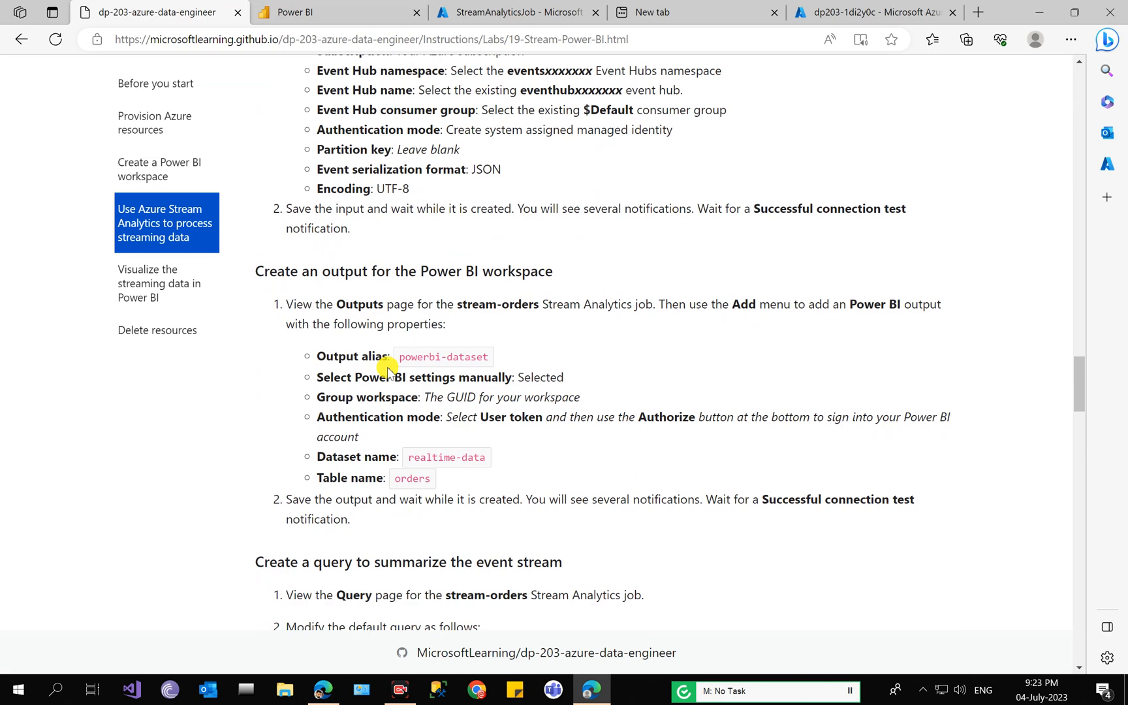
scroll(397, 373, up, 4)
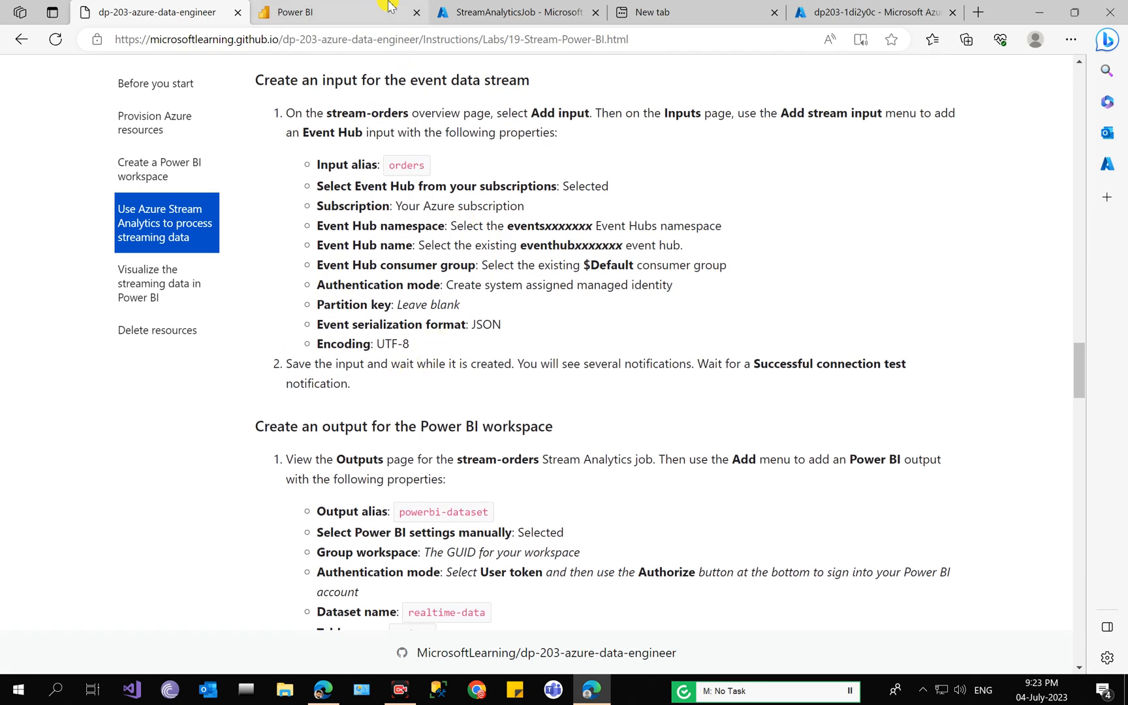
click(496, 7)
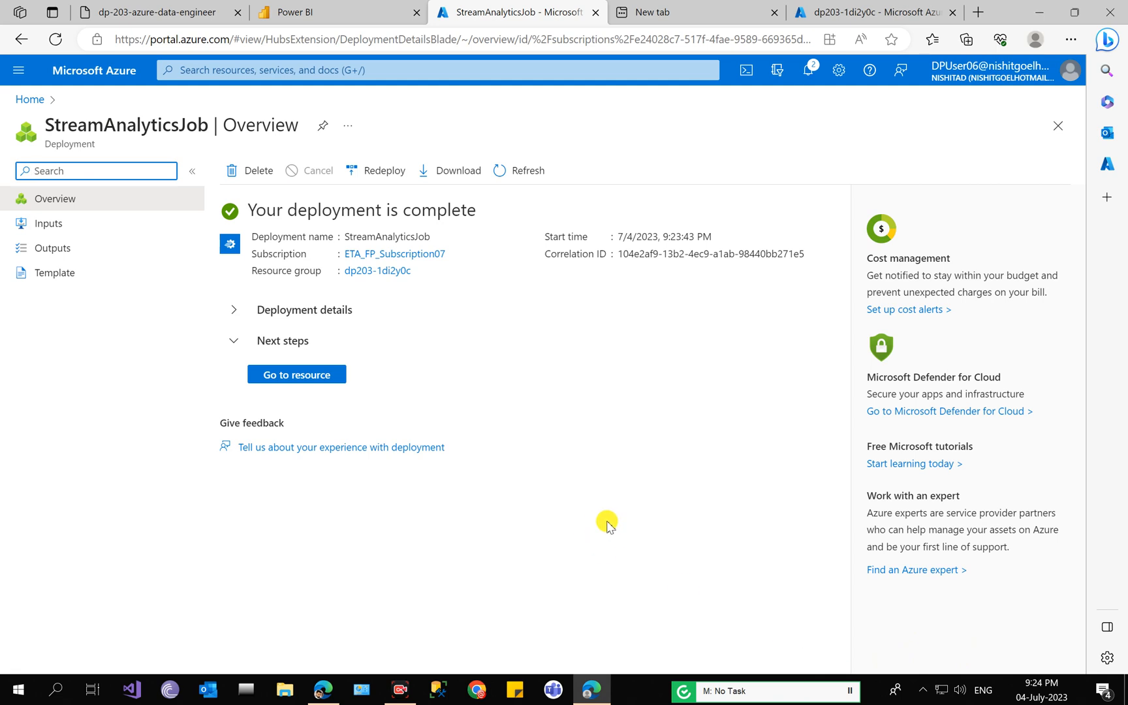
click(285, 376)
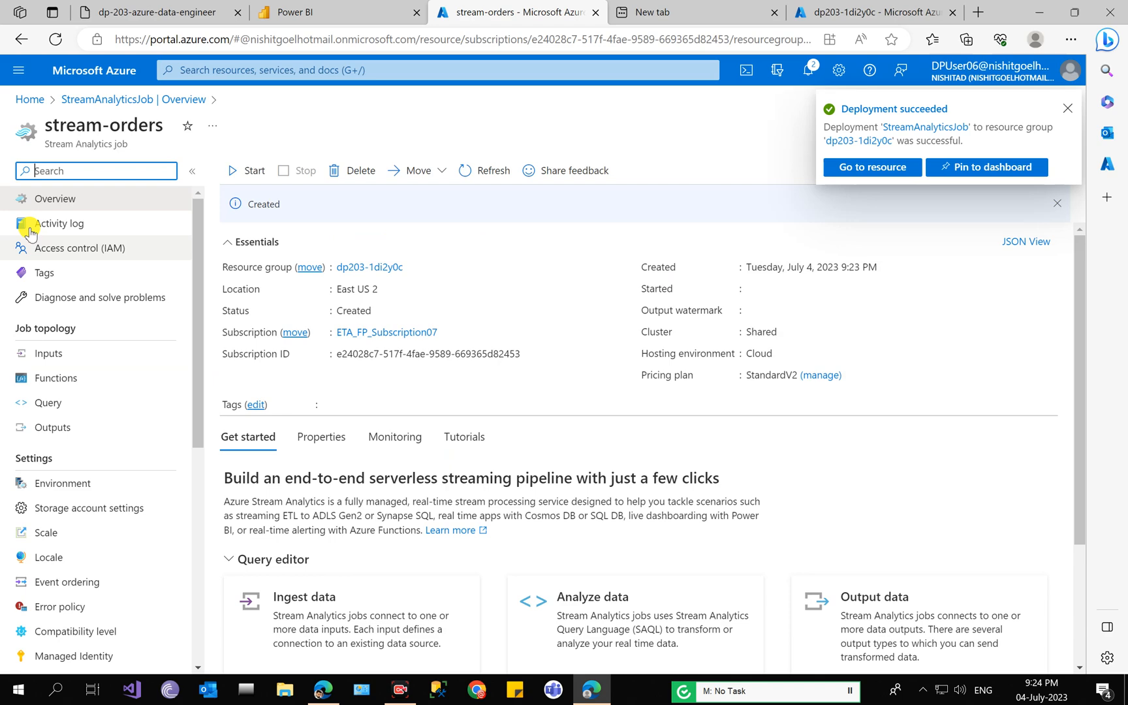
- Add an Event Hub stream input with alias orders and the existing $Default consumer group to stream-orders, and save it
click(30, 354)
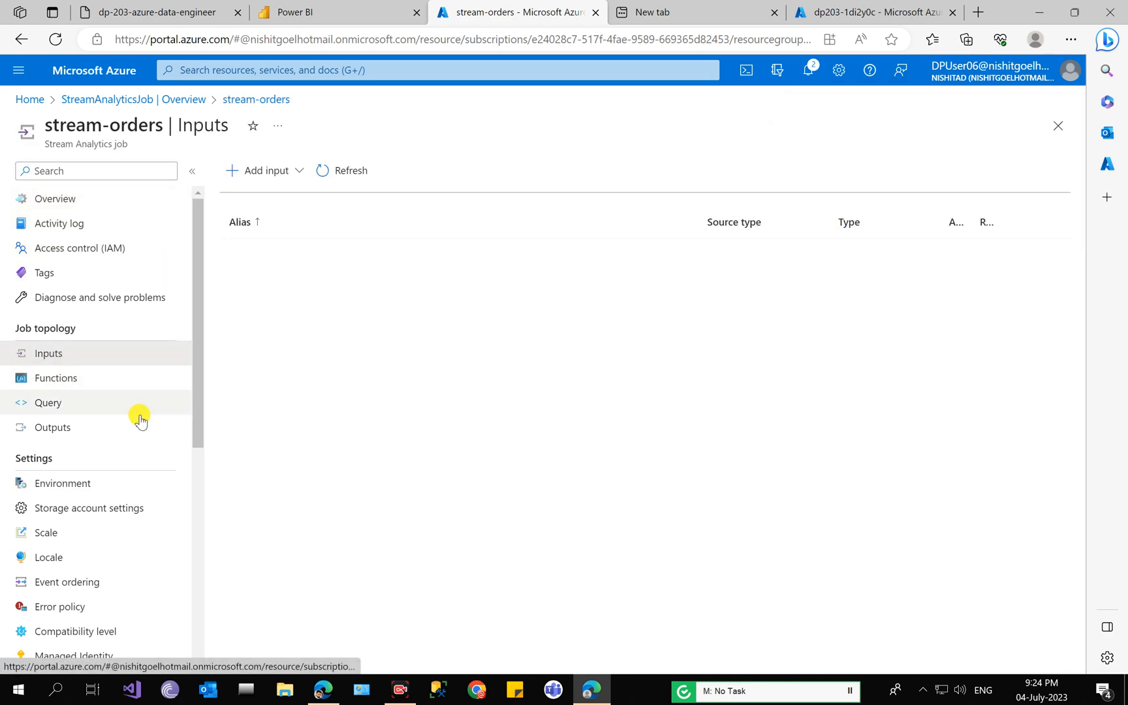
click(277, 171)
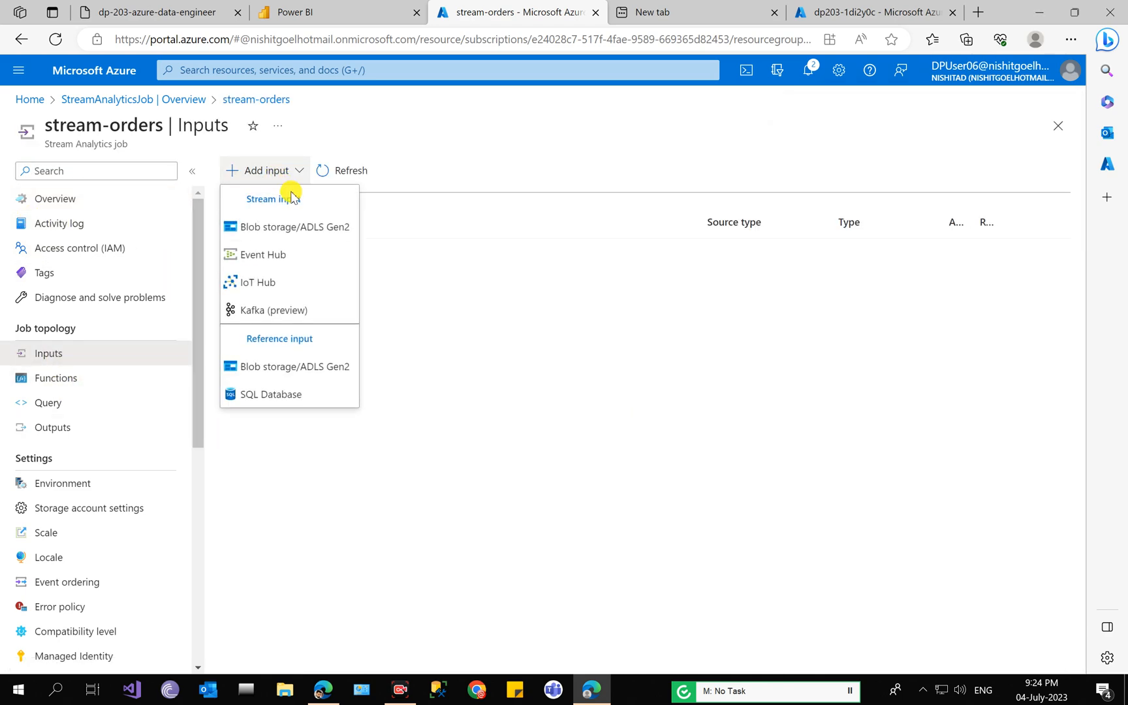
click(284, 260)
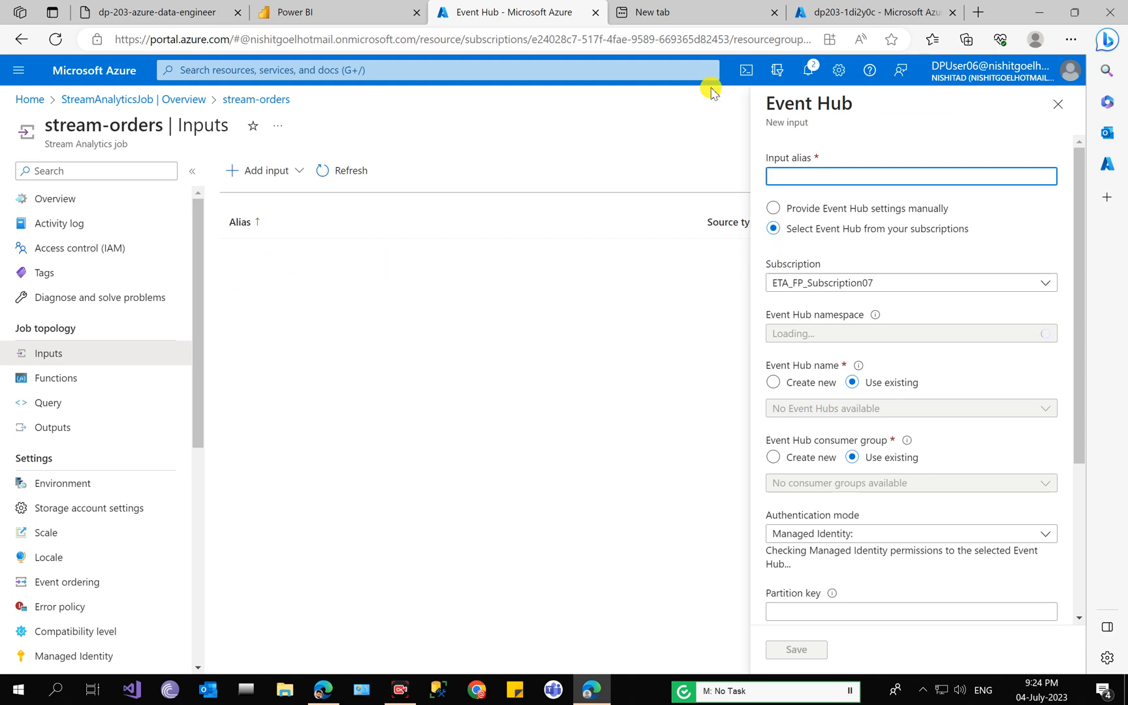
click(225, 14)
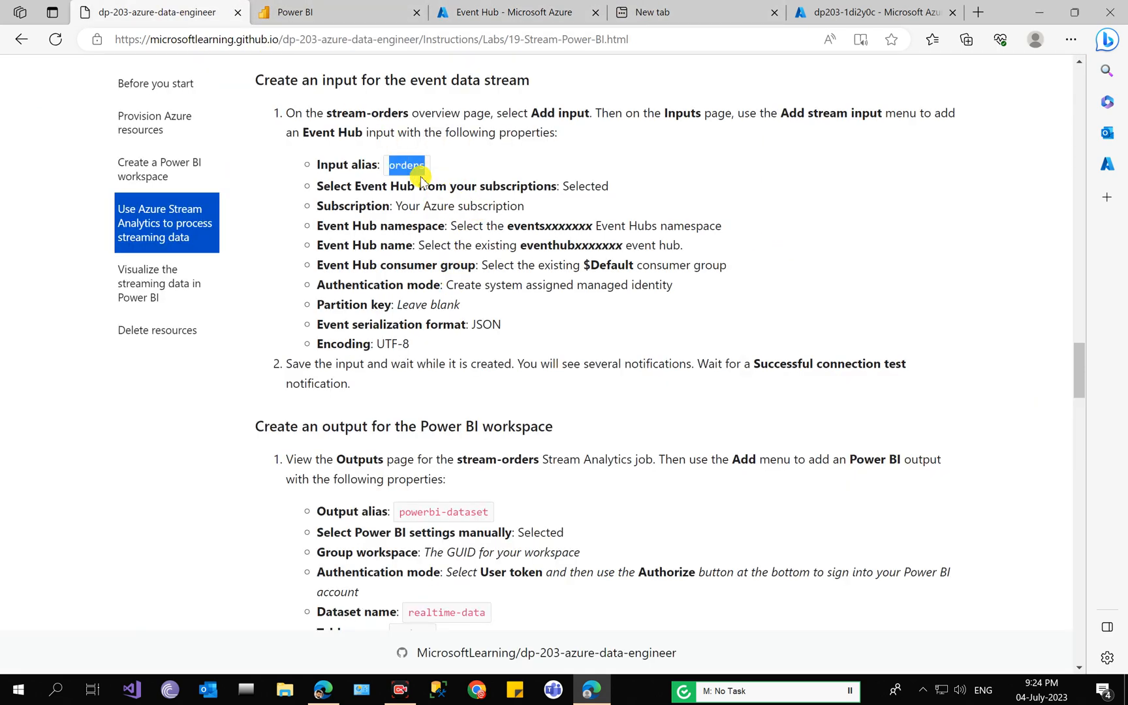
click(540, 18)
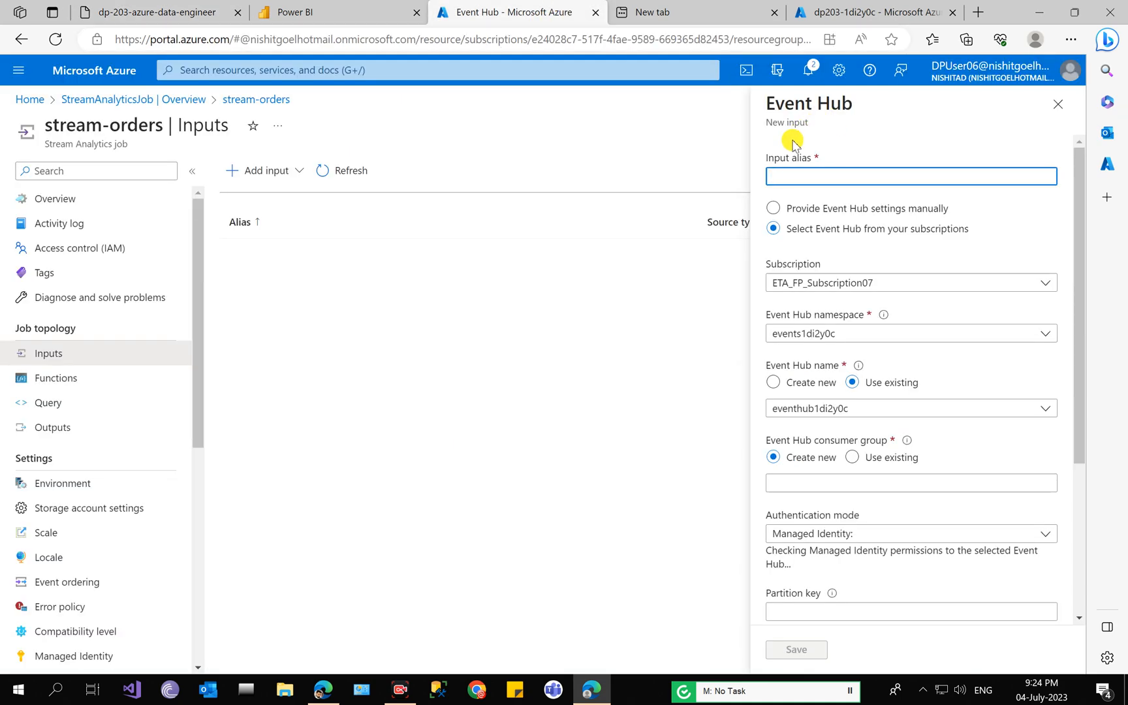
key(ctrl+v)
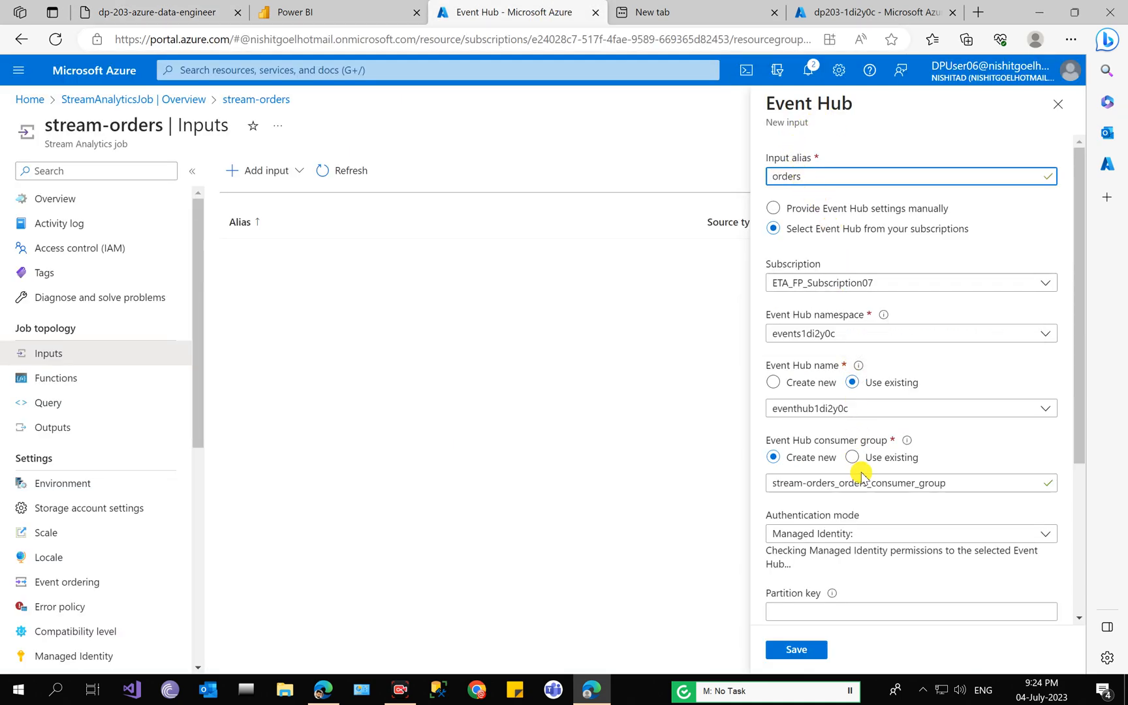
click(853, 458)
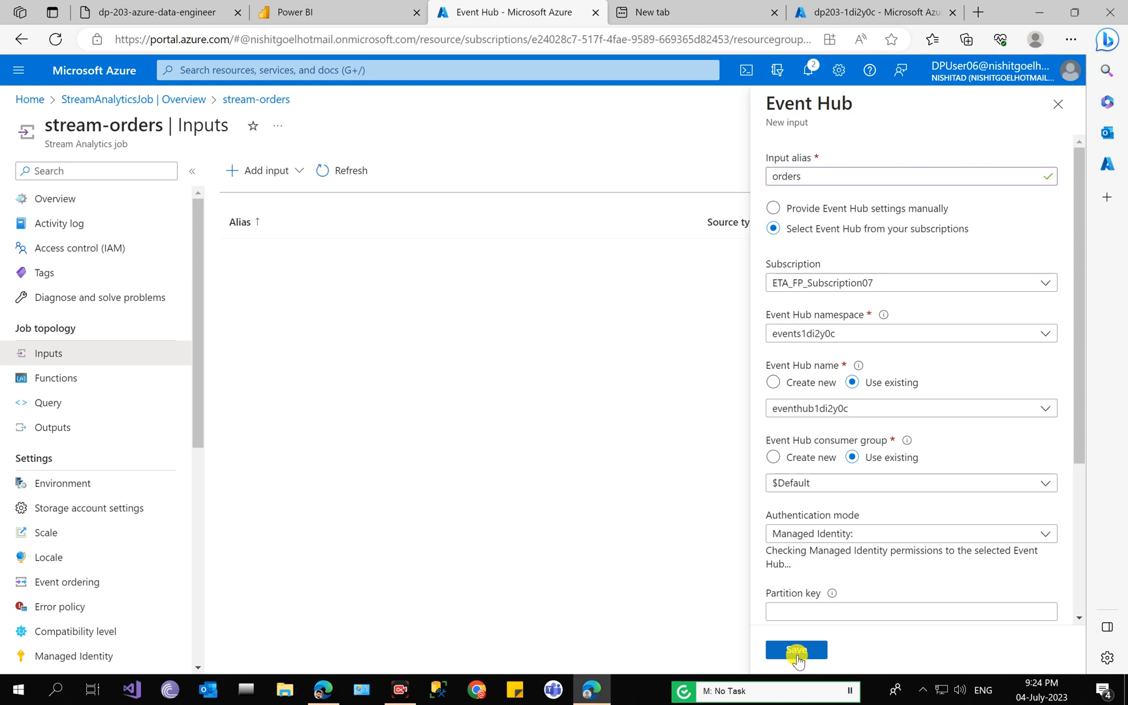
click(797, 651)
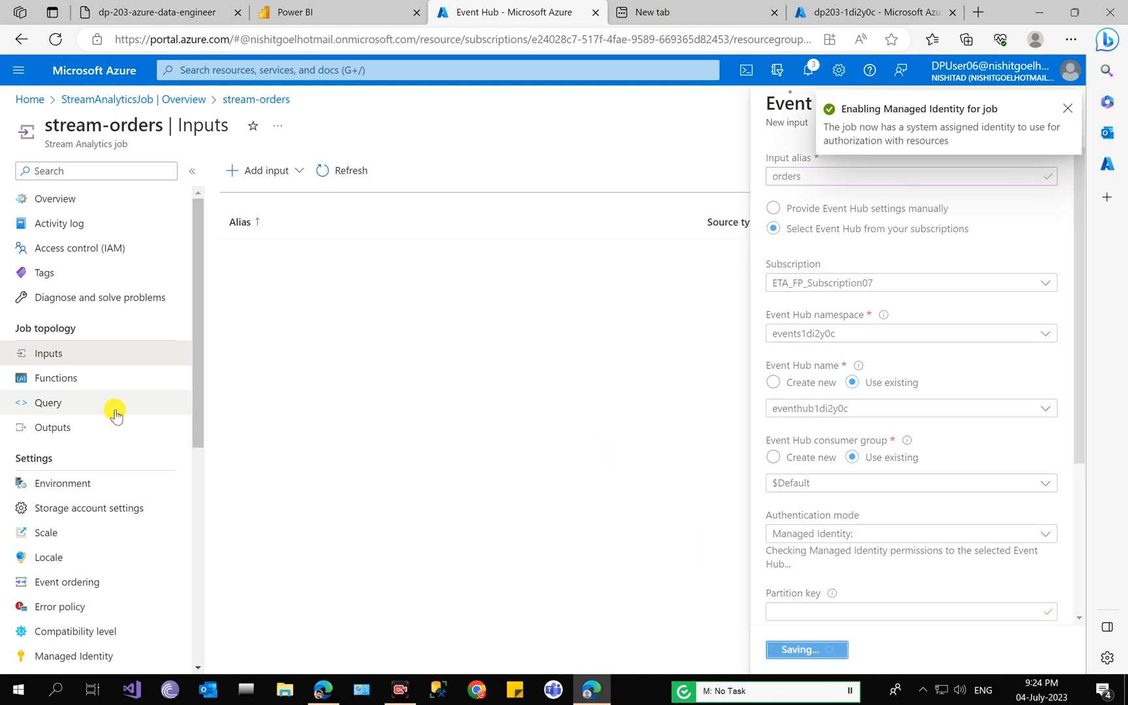
- Start a new Power BI output for the stream-orders job and dismiss the notifications covering its form
click(86, 426)
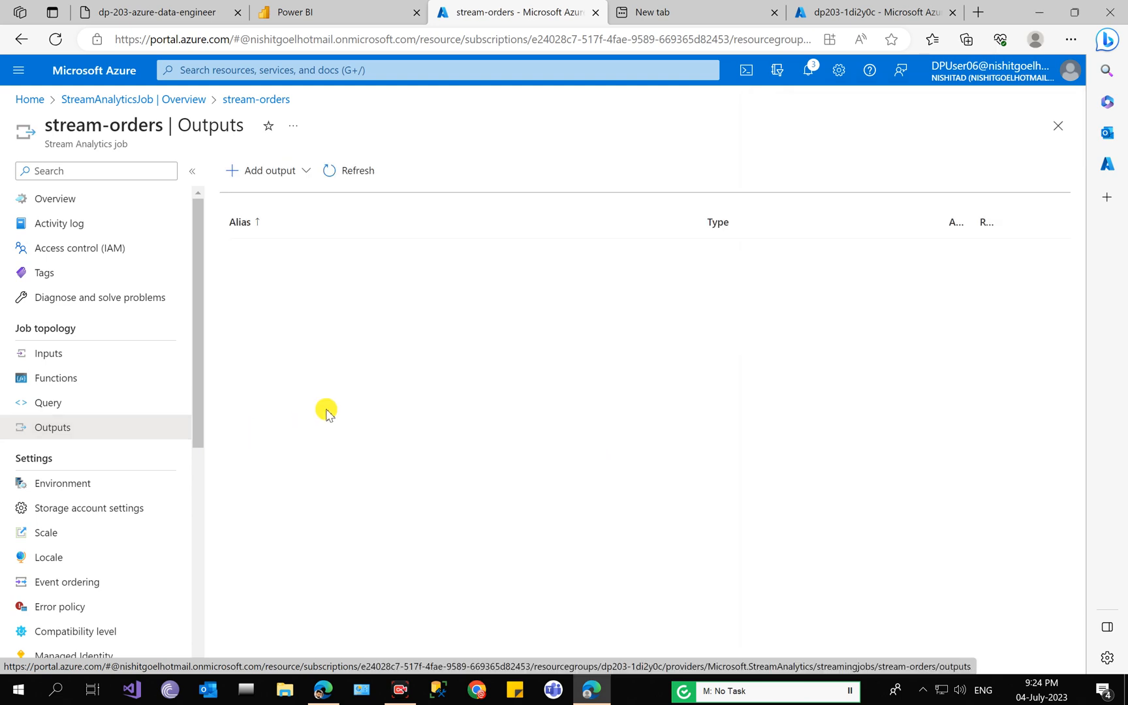
click(276, 171)
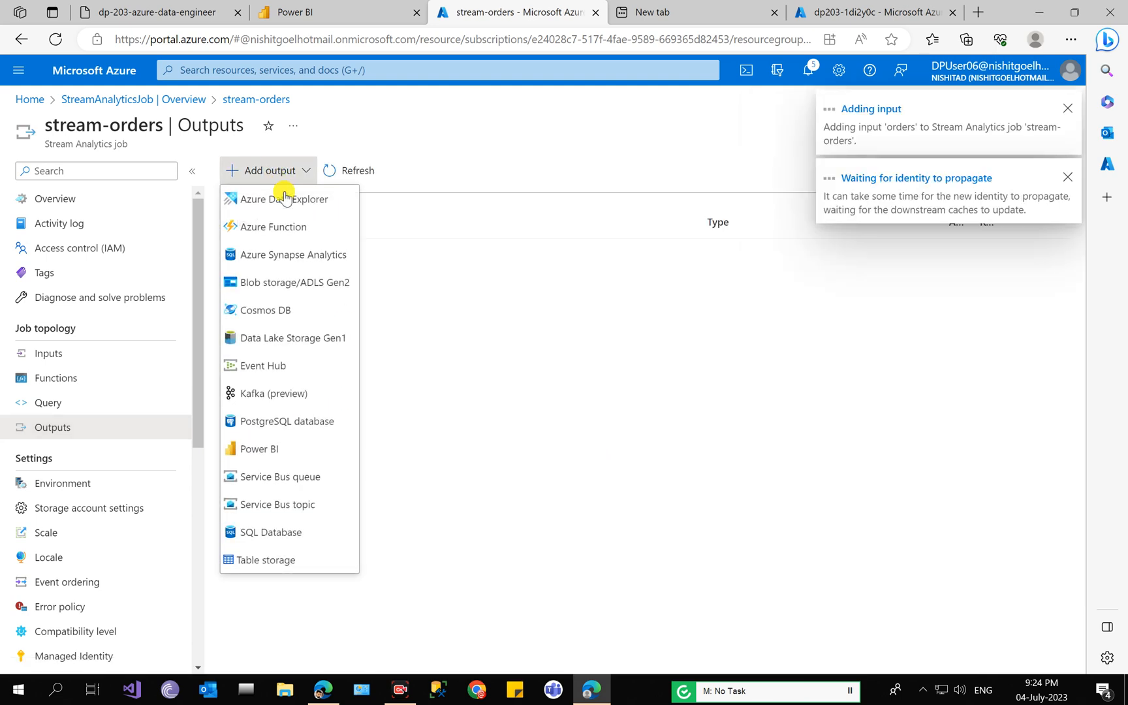
click(315, 450)
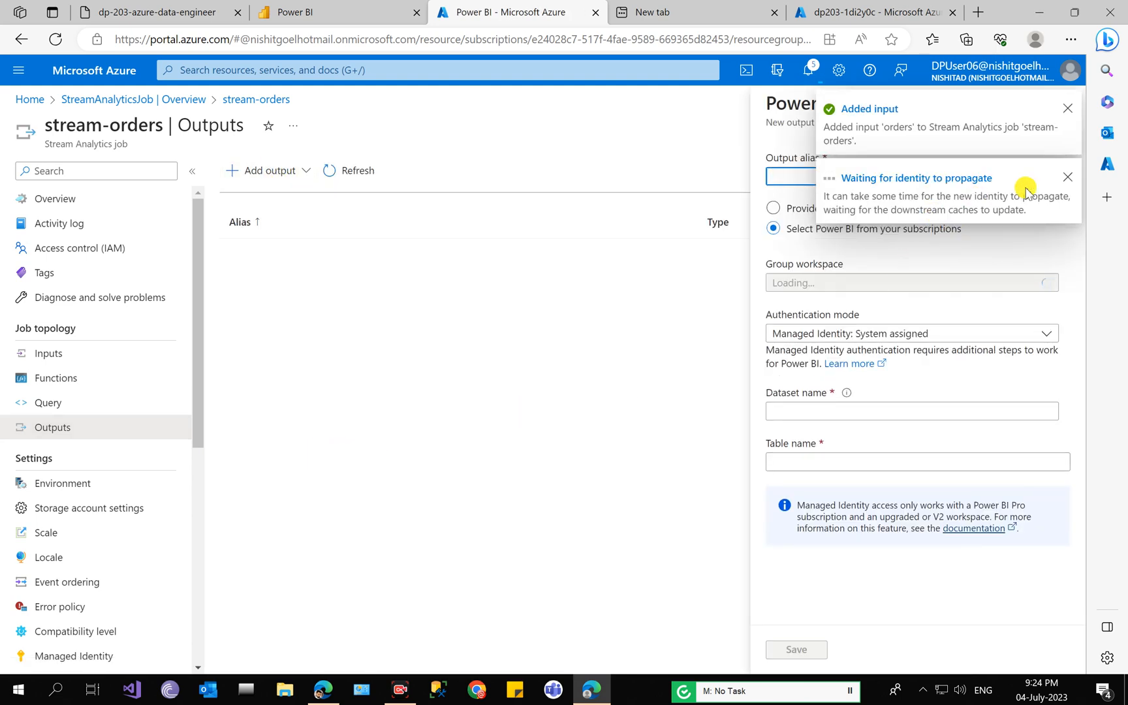
click(1065, 180)
click(1067, 108)
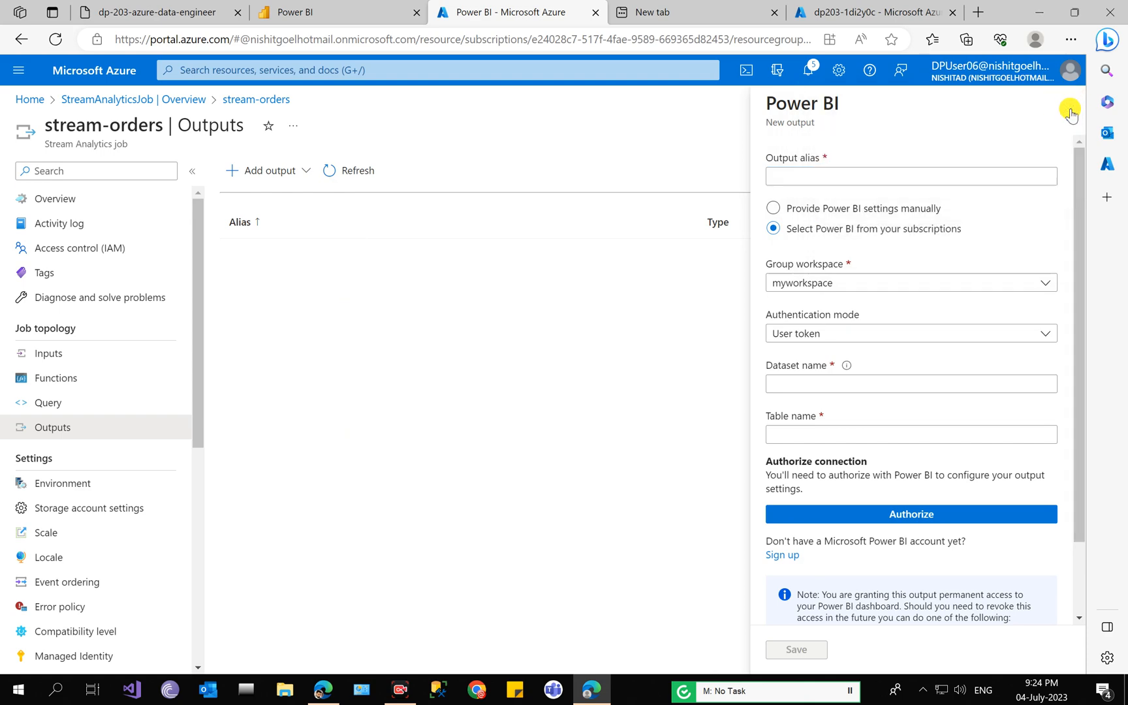
- Set the output alias to powerbi-dataset, copied from the lab instructions, and choose to provide the Power BI settings manually
click(157, 11)
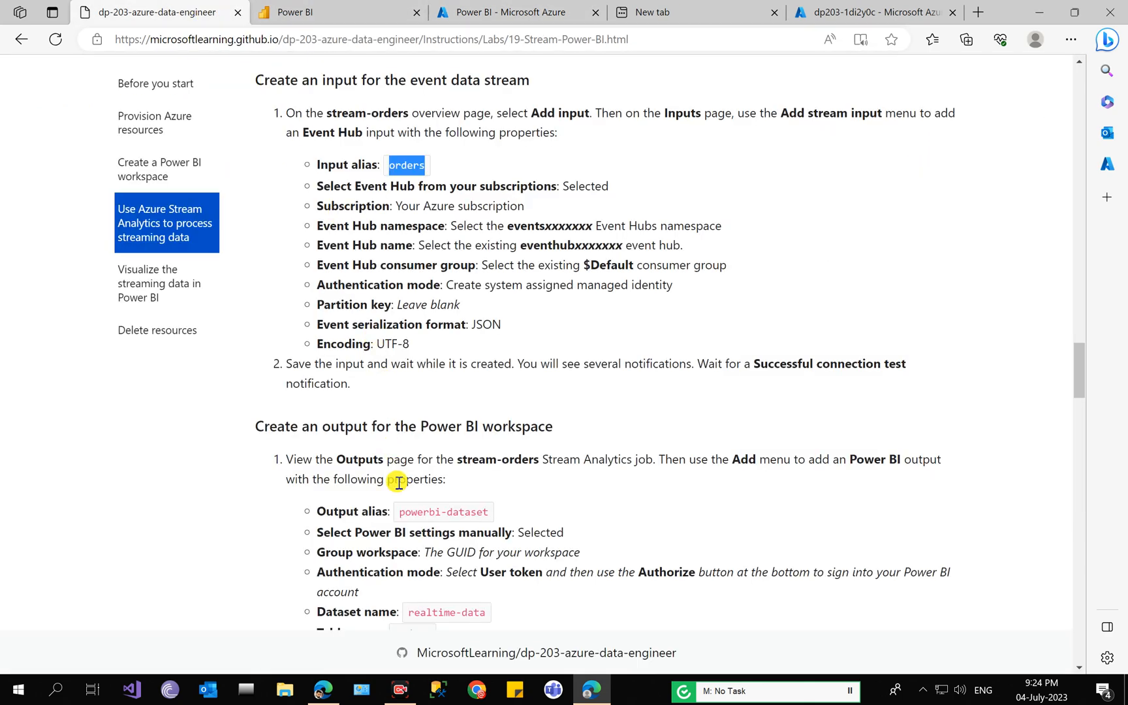
drag(403, 517, 493, 518)
key(ctrl+c)
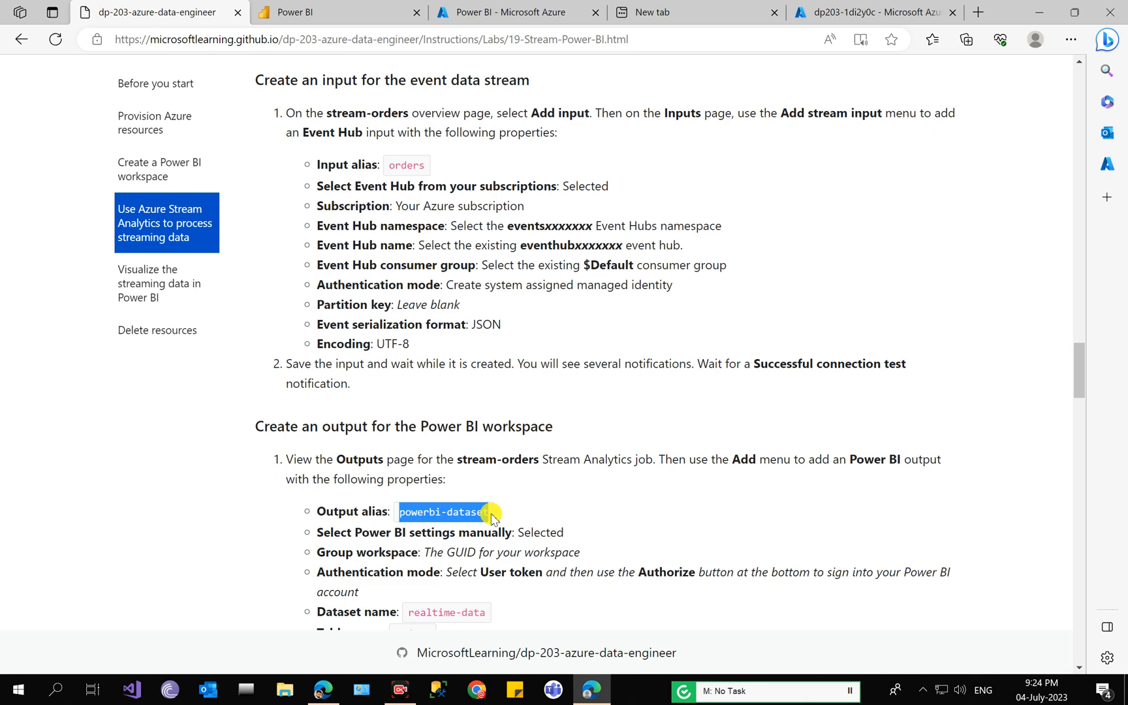
click(522, 12)
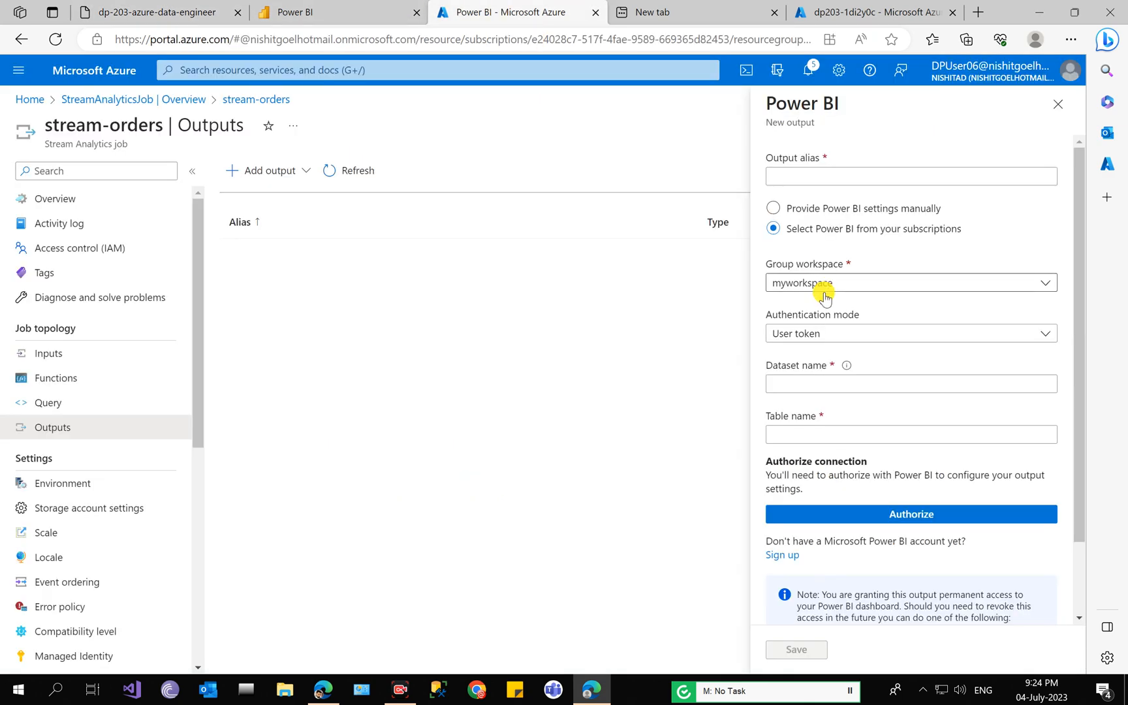
click(806, 174)
right_click(806, 174)
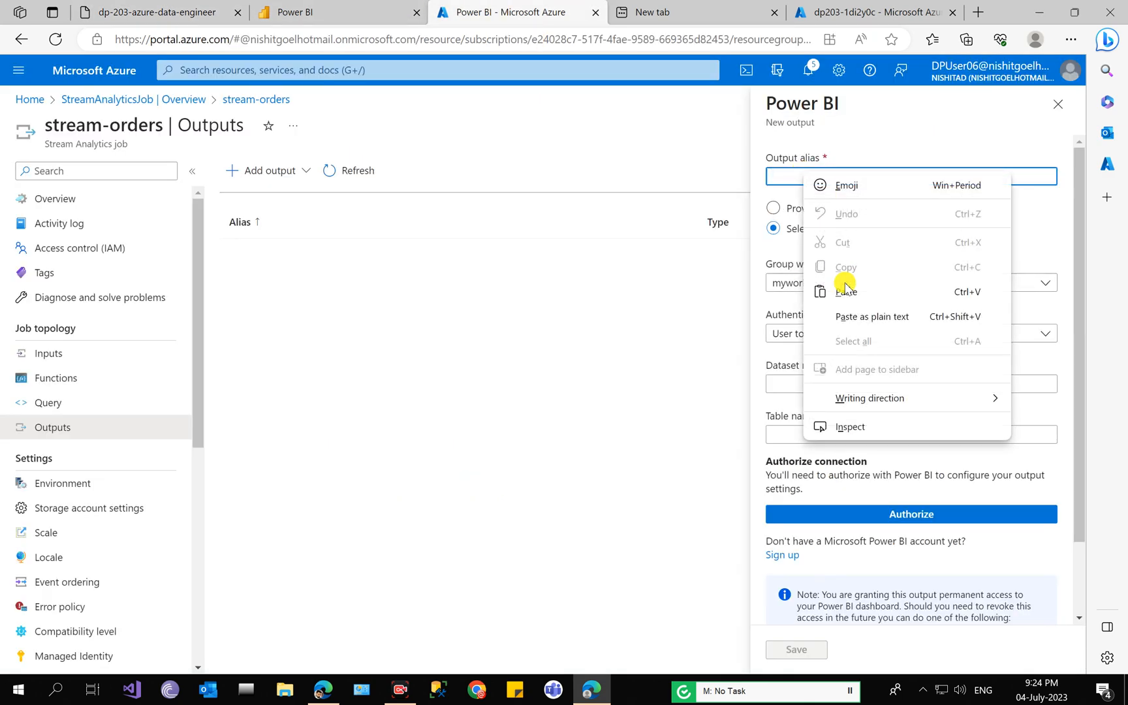
click(852, 315)
click(818, 209)
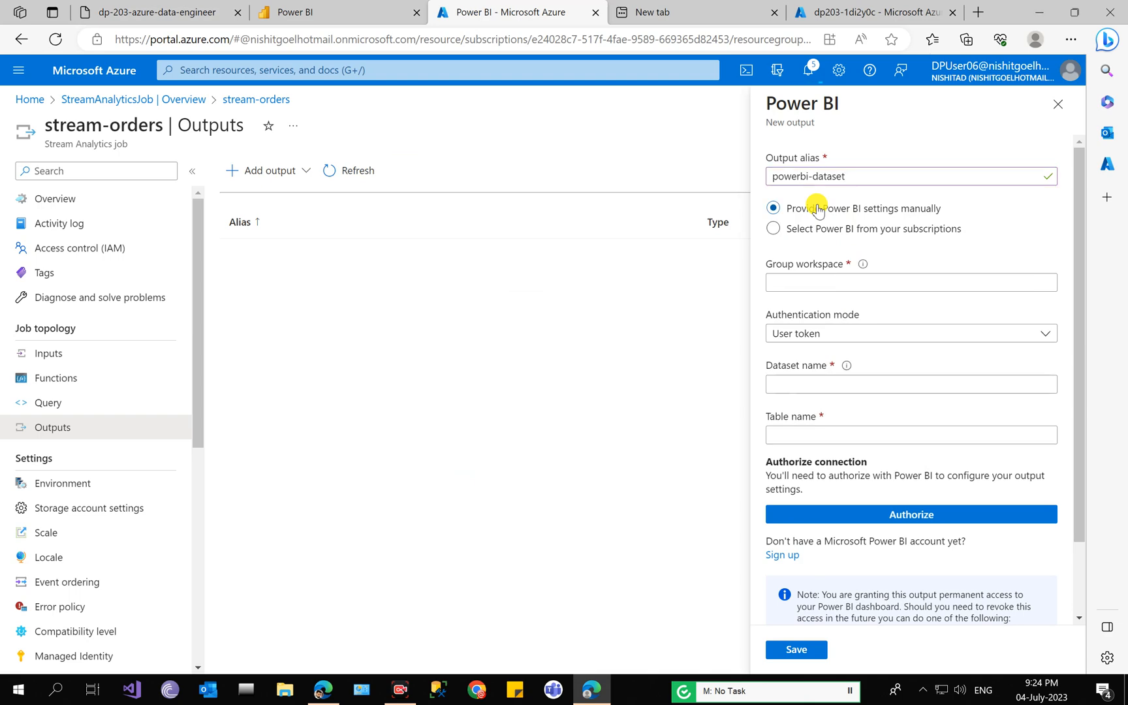
- Move the noted GUID 97d549ae-4c2d-4cce-a641-b0d5096da3f1 from the spare browser page into the output's group workspace, closing that page
click(728, 10)
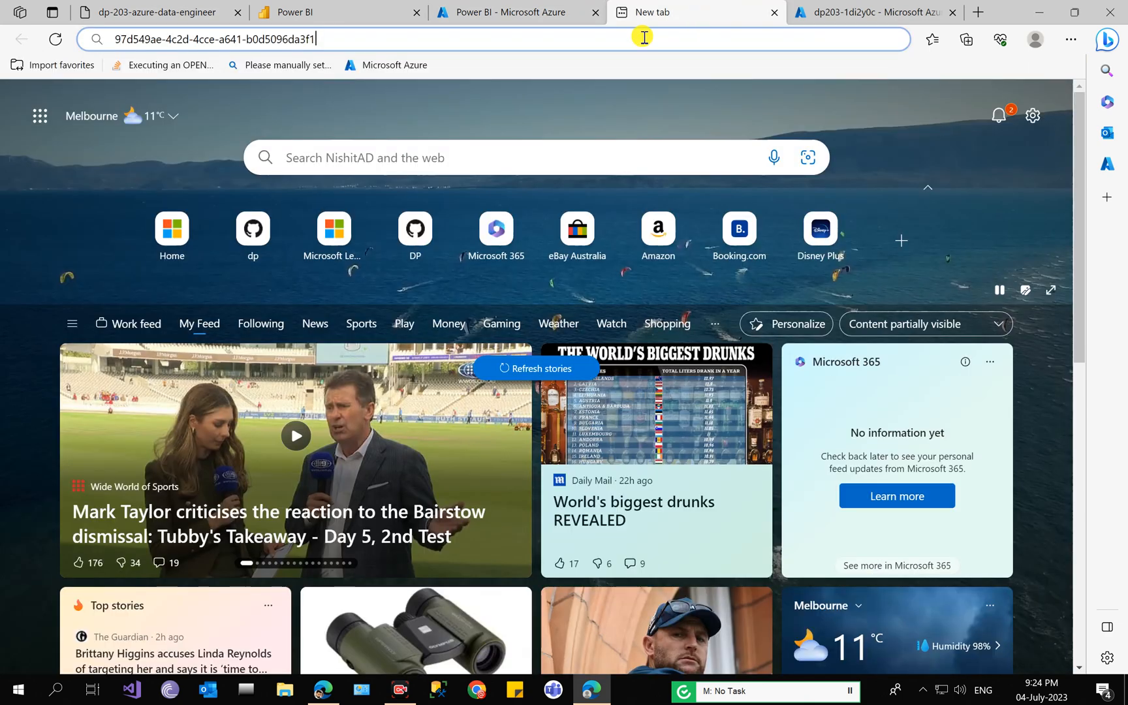
click(220, 40)
right_click(221, 40)
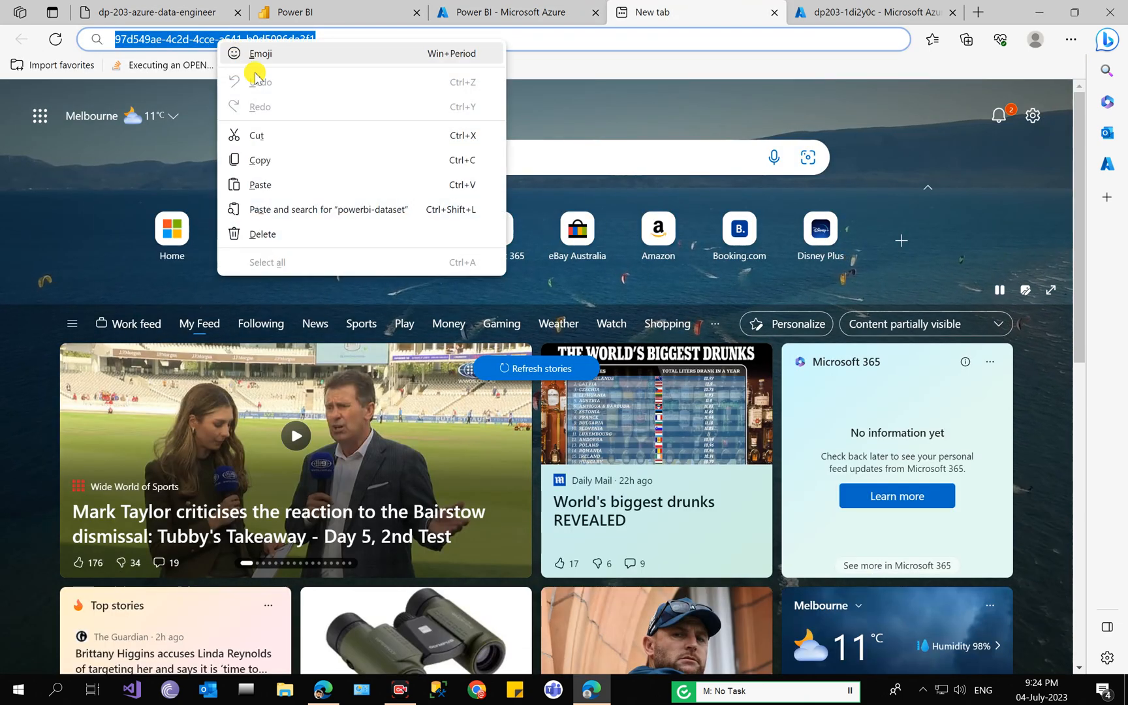
click(261, 130)
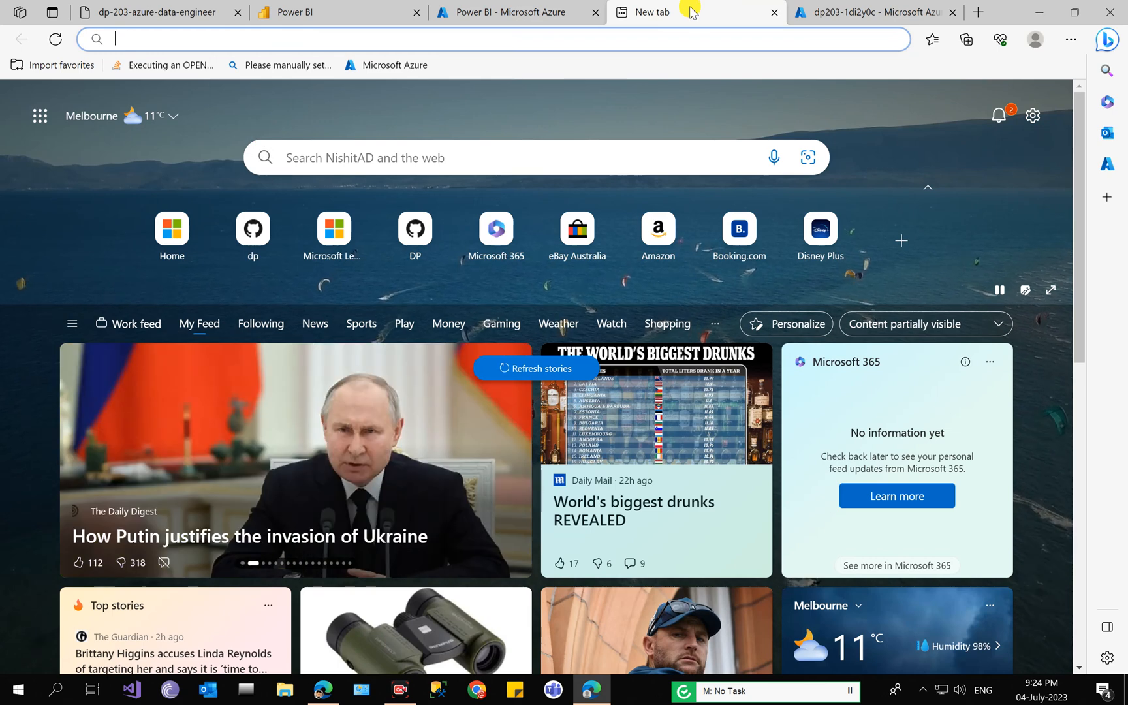
click(774, 12)
click(325, 8)
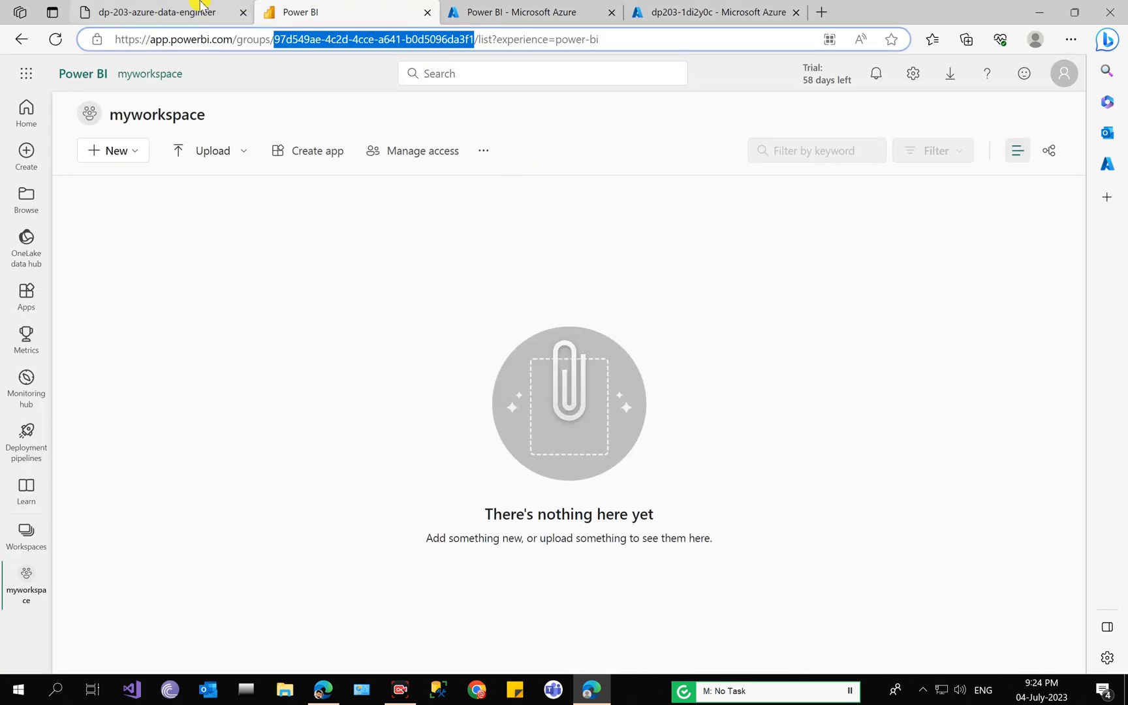
click(470, 11)
click(807, 283)
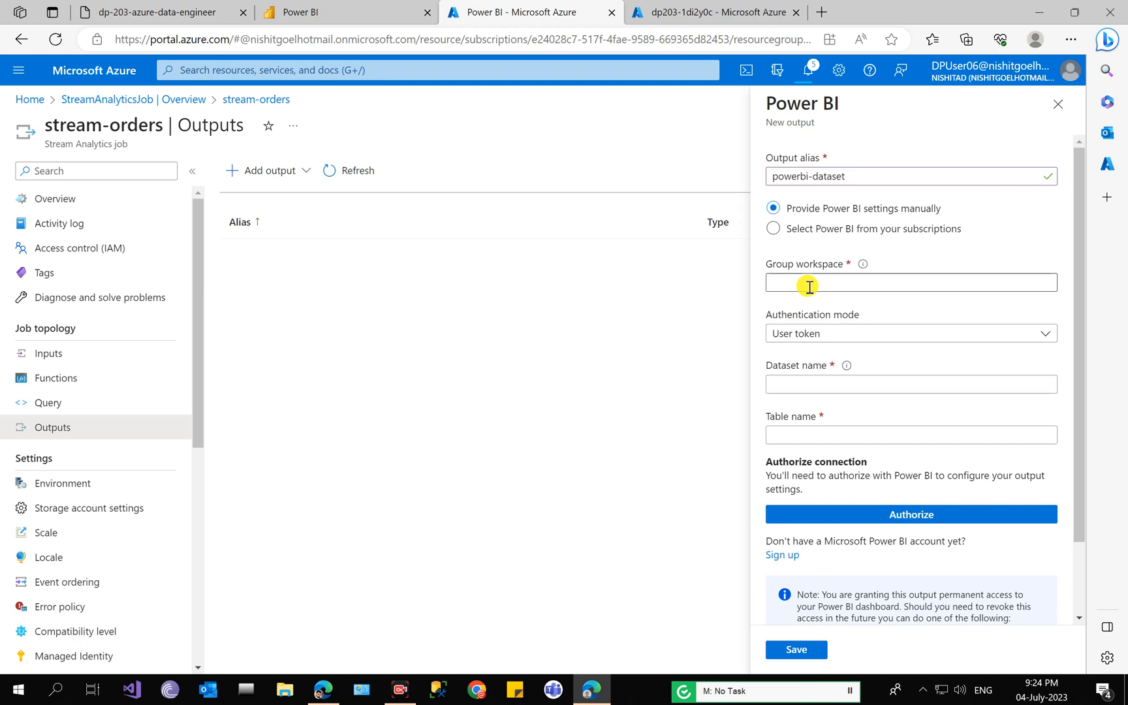
text(97d549ae-4c2d-4cce-a641-b0d5096da3f1)
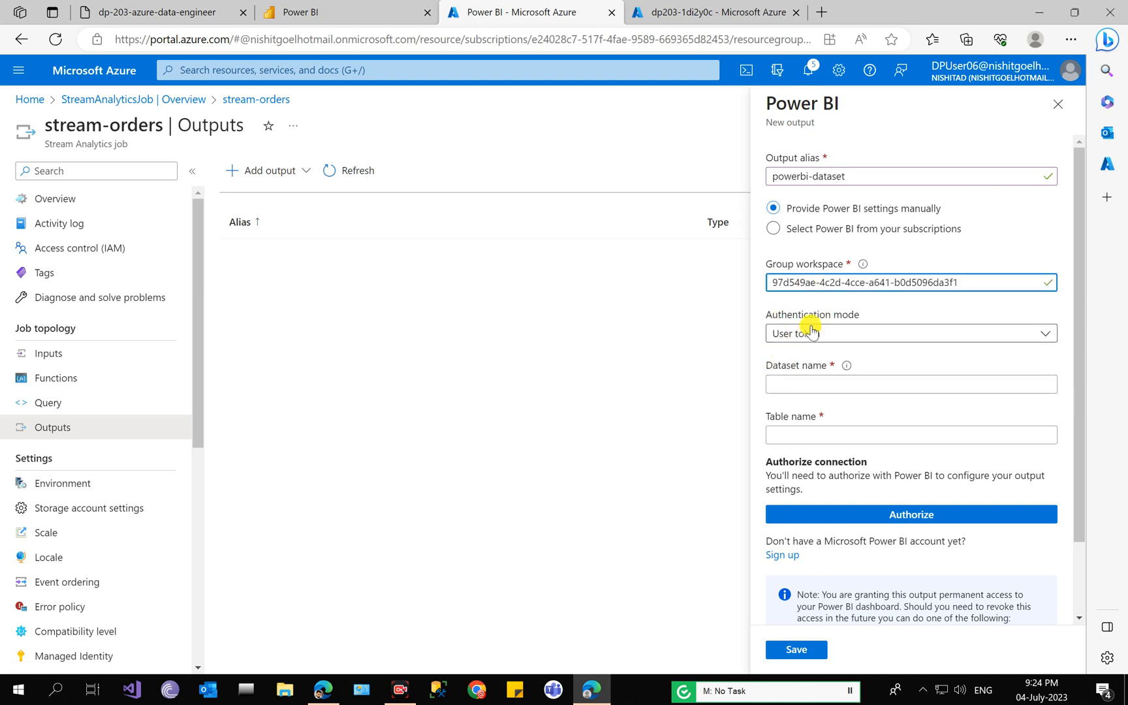
- Authorize the output's Power BI connection by signing in with the existing user account
click(879, 514)
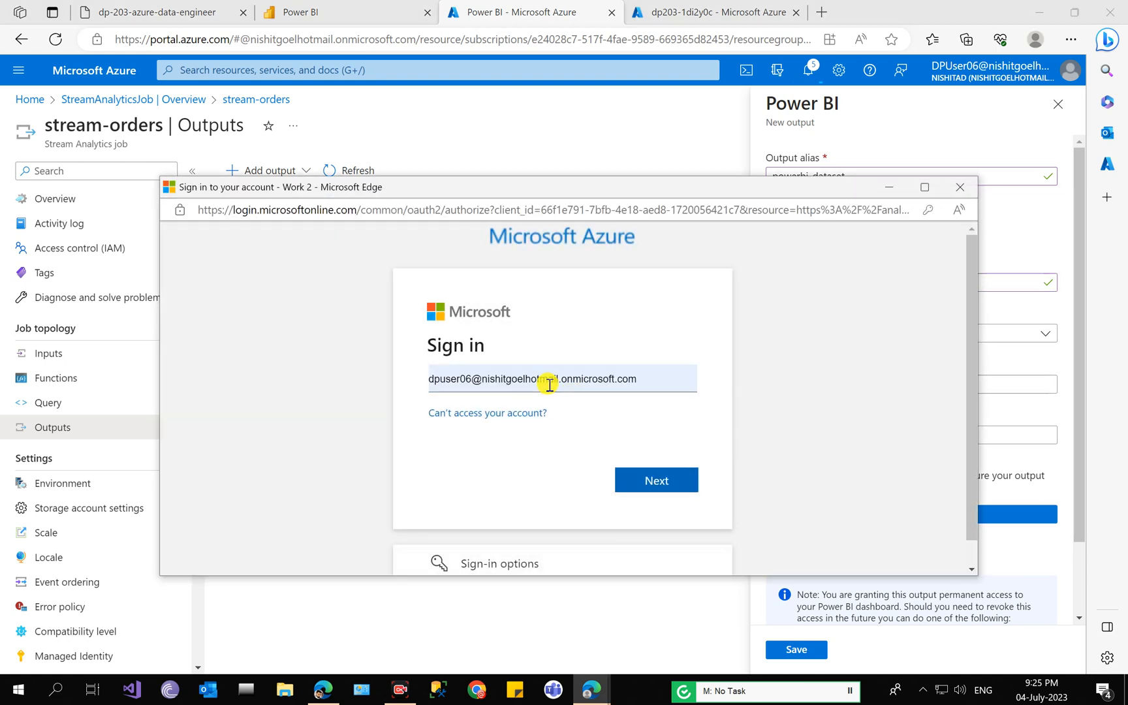
click(544, 380)
click(632, 353)
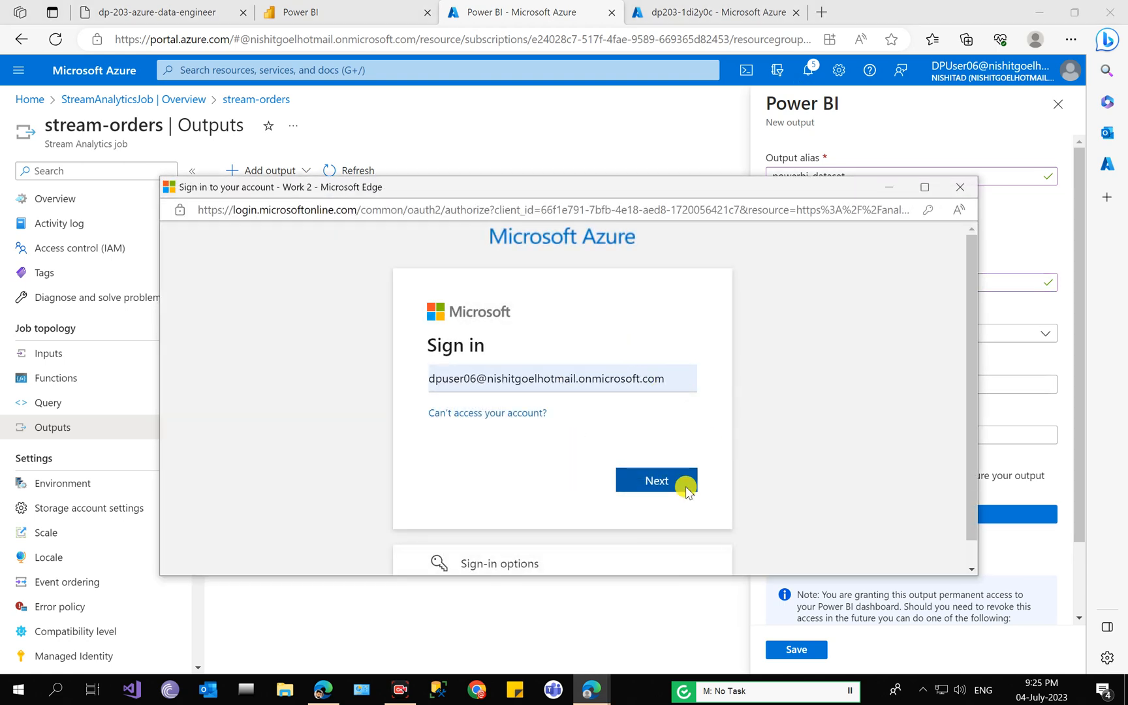
click(685, 490)
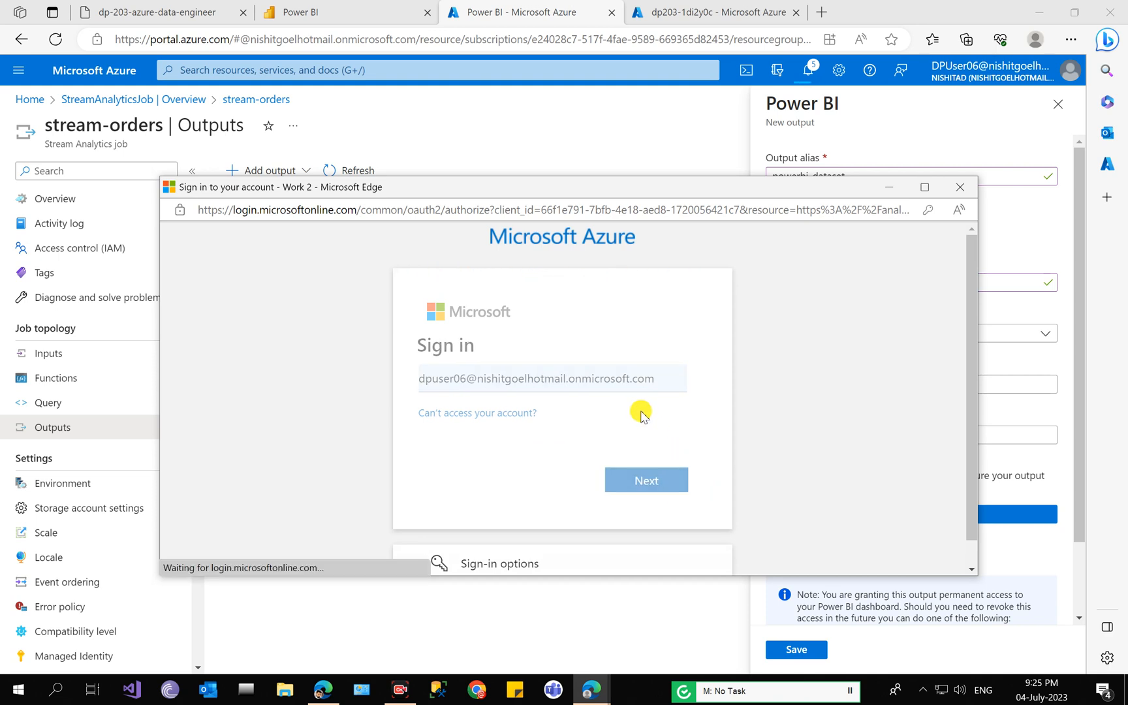
click(671, 491)
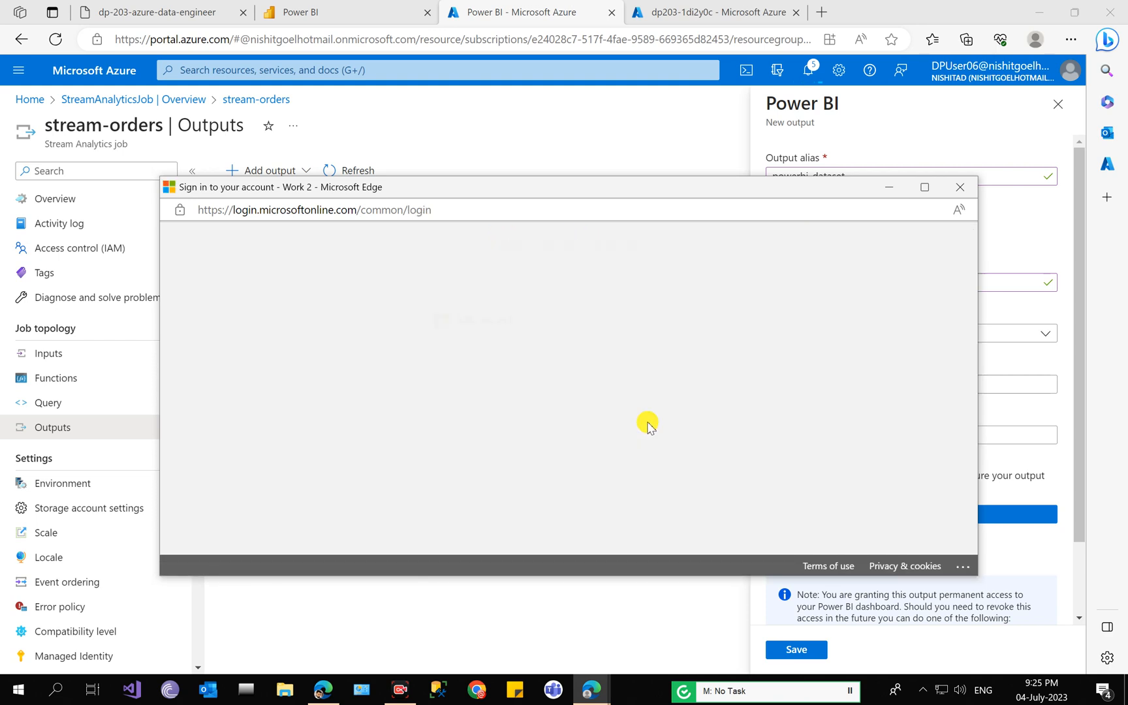
click(669, 486)
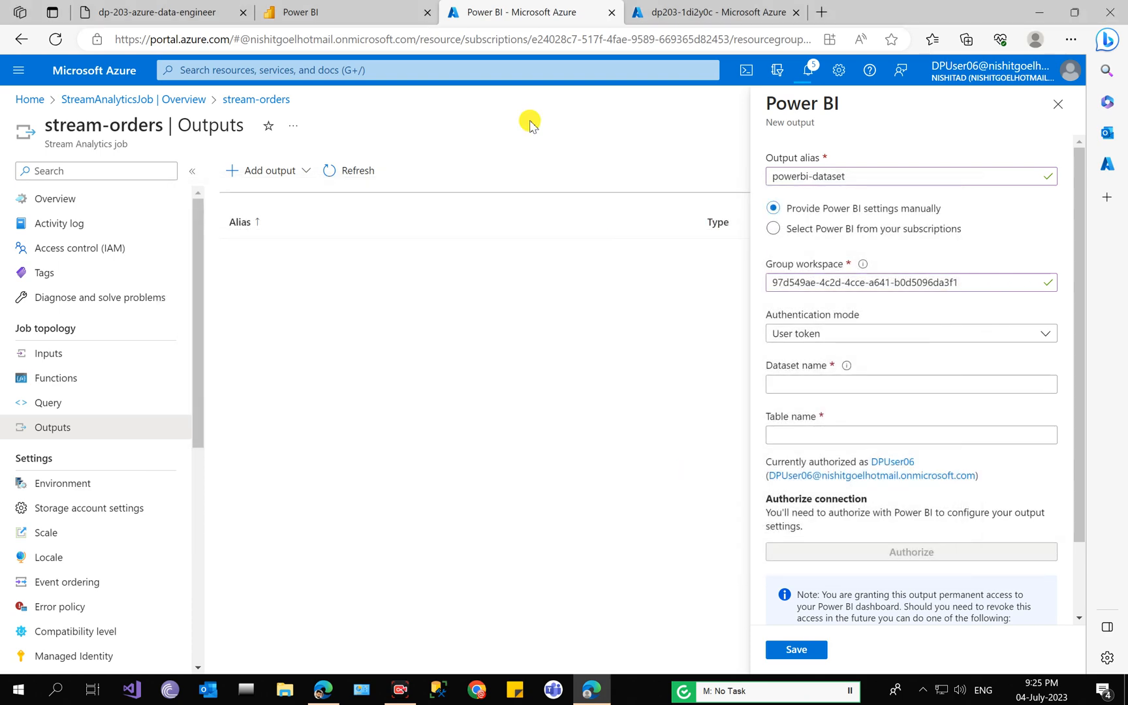
- Copy realtime-data from the lab instructions and set it as the Power BI output's dataset name
click(196, 12)
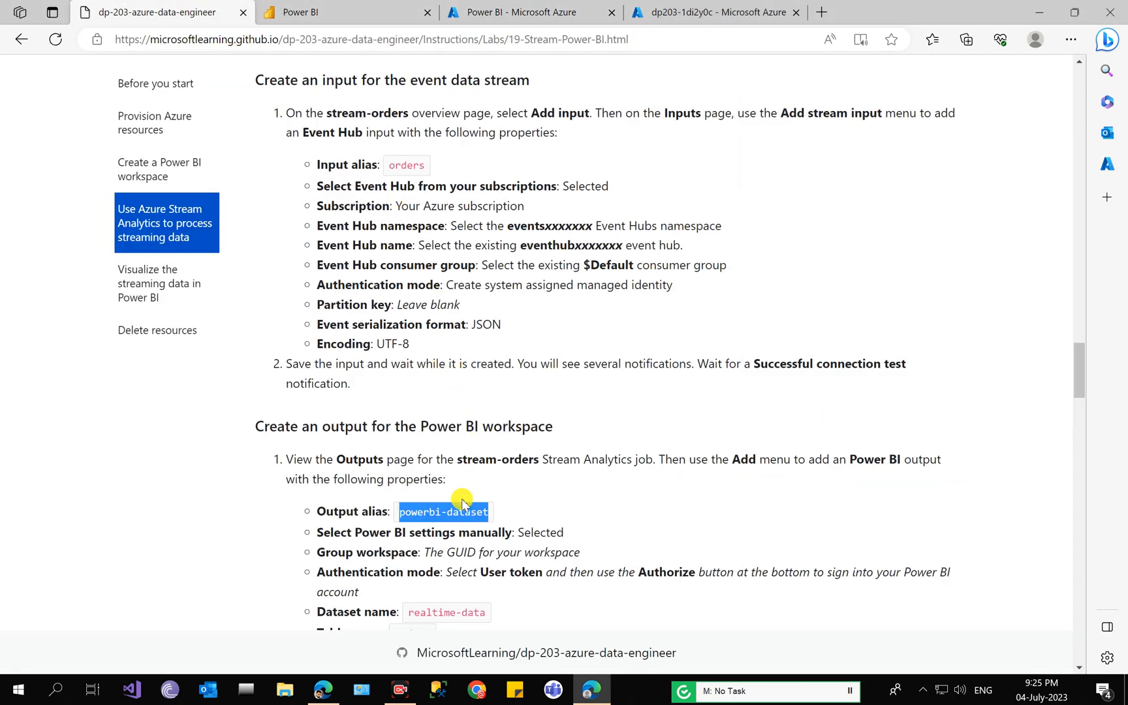
scroll(447, 573, down, 2)
drag(408, 459, 503, 465)
key(ctrl+c)
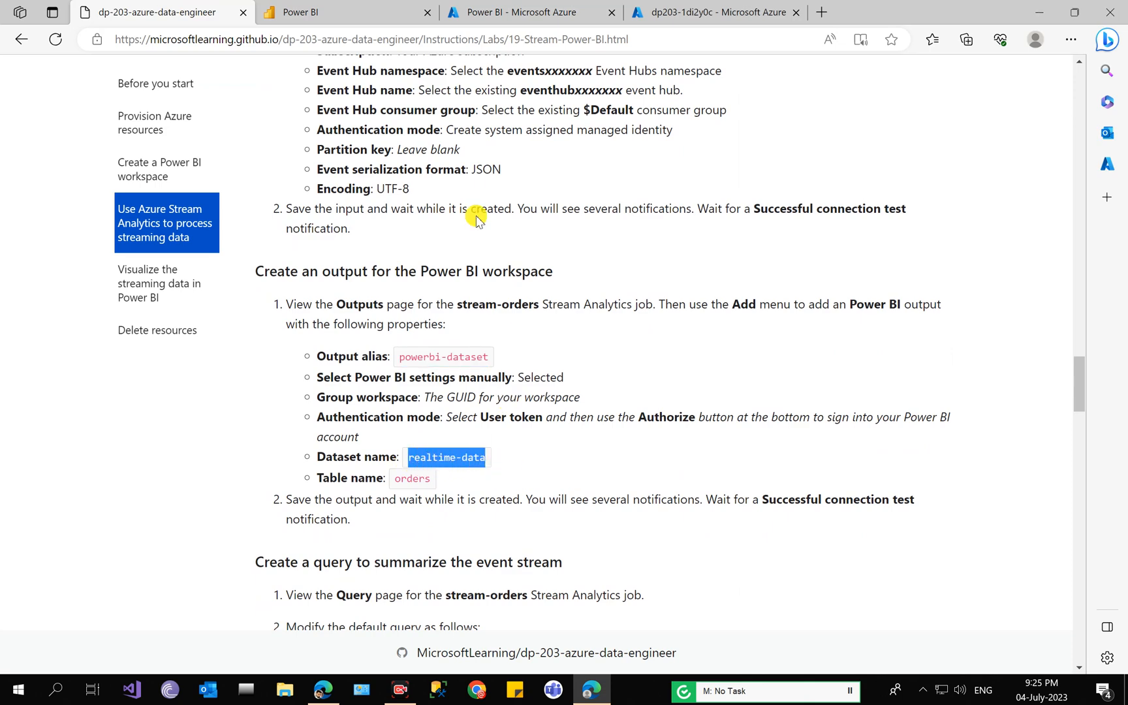
click(480, 11)
click(792, 381)
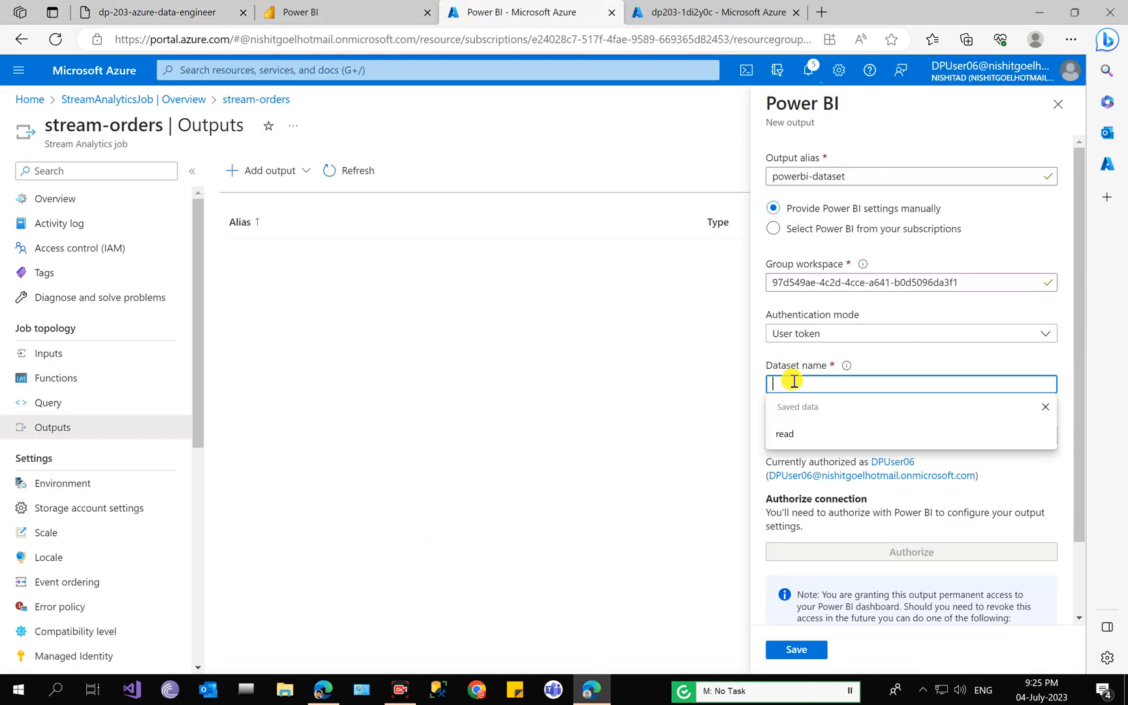
key(ctrl+v)
- Set the output's table name to orders, copied from the lab instructions, and save the Power BI output
click(157, 11)
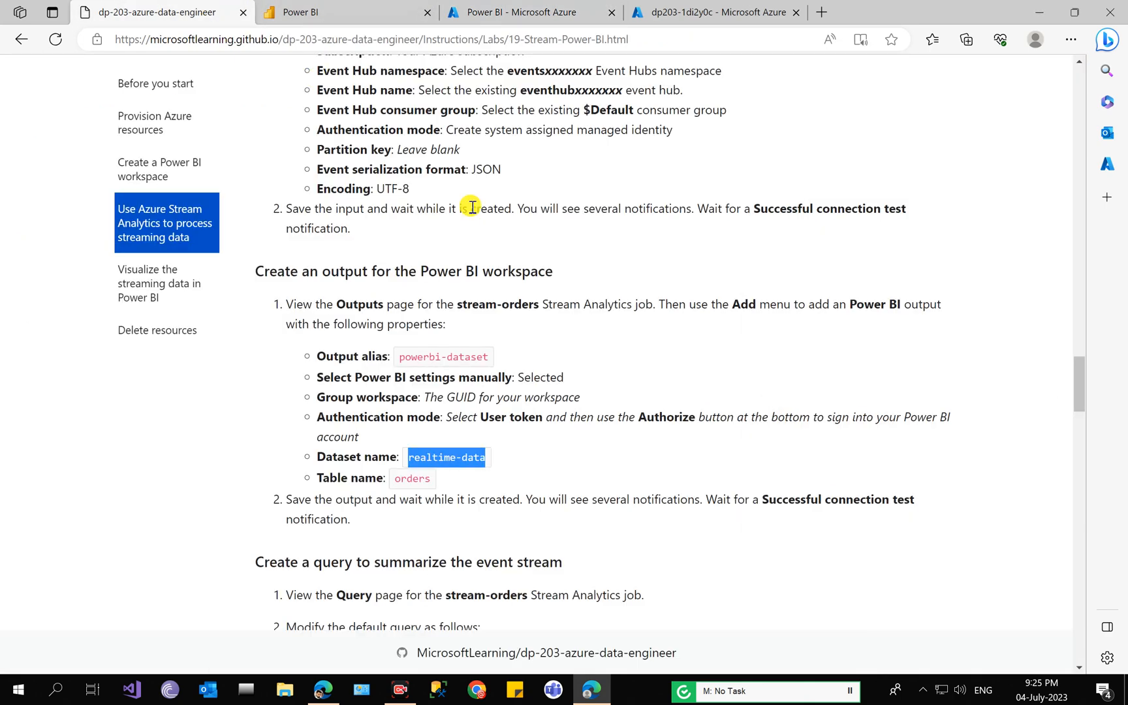
click(410, 478)
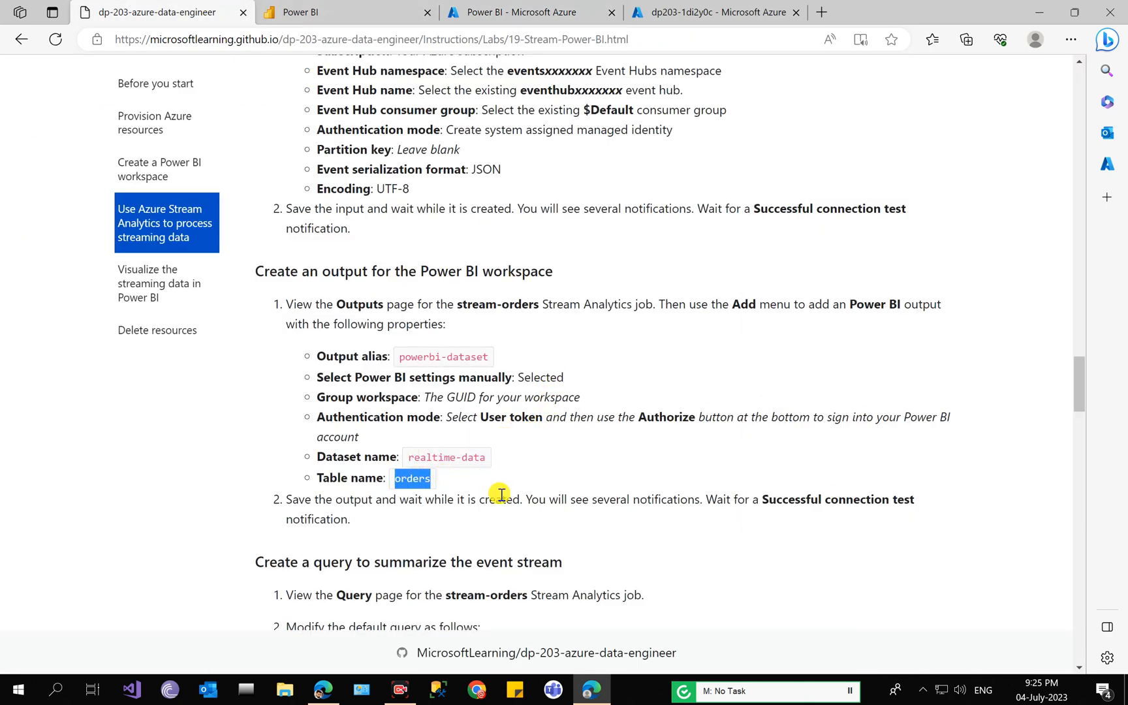
click(534, 10)
click(800, 444)
scroll(808, 490, down, 2)
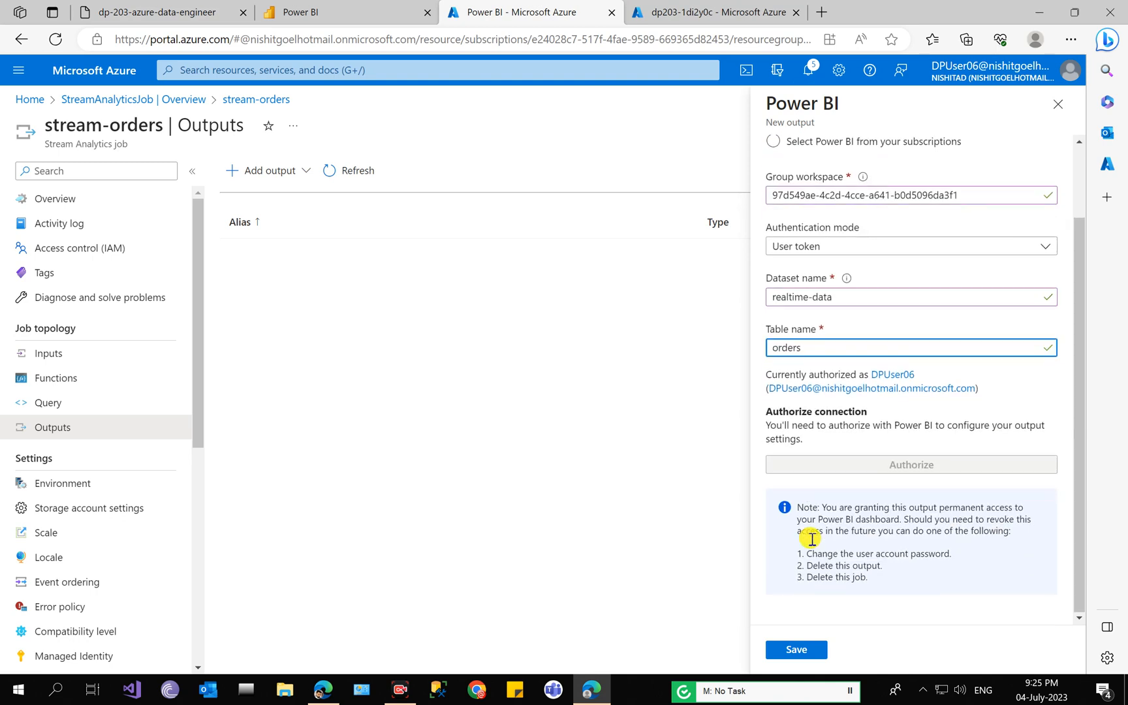
click(797, 650)
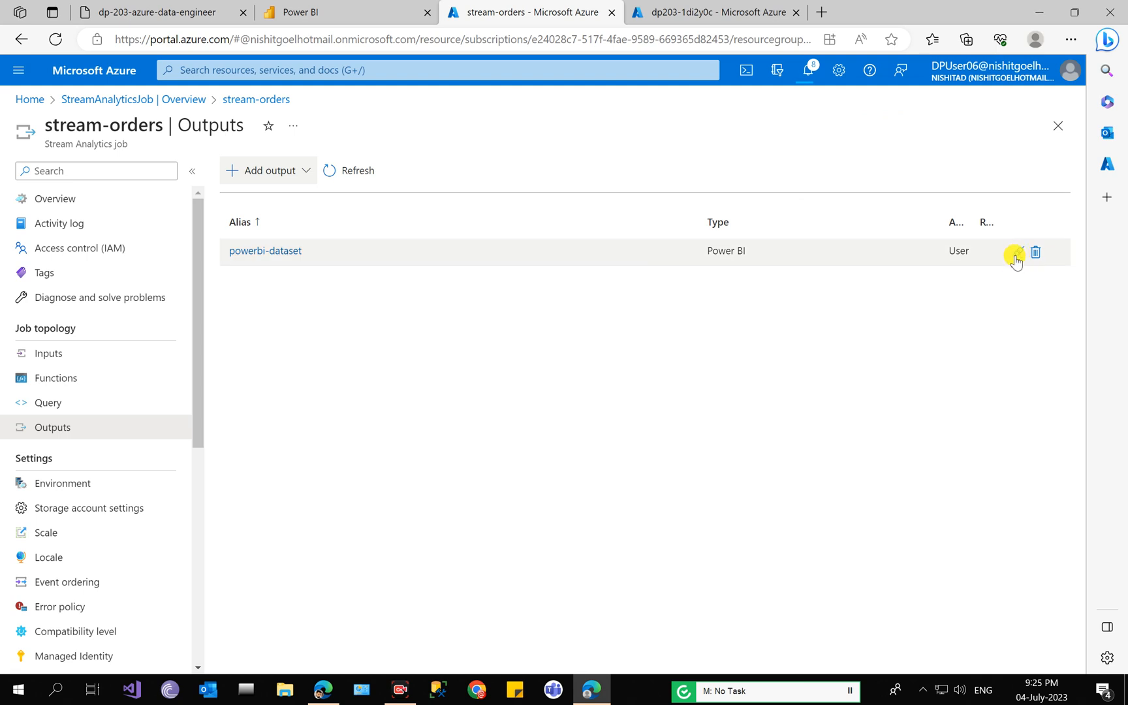
- Review the portal notifications and test the connection of the job's orders Event Hub input
click(809, 71)
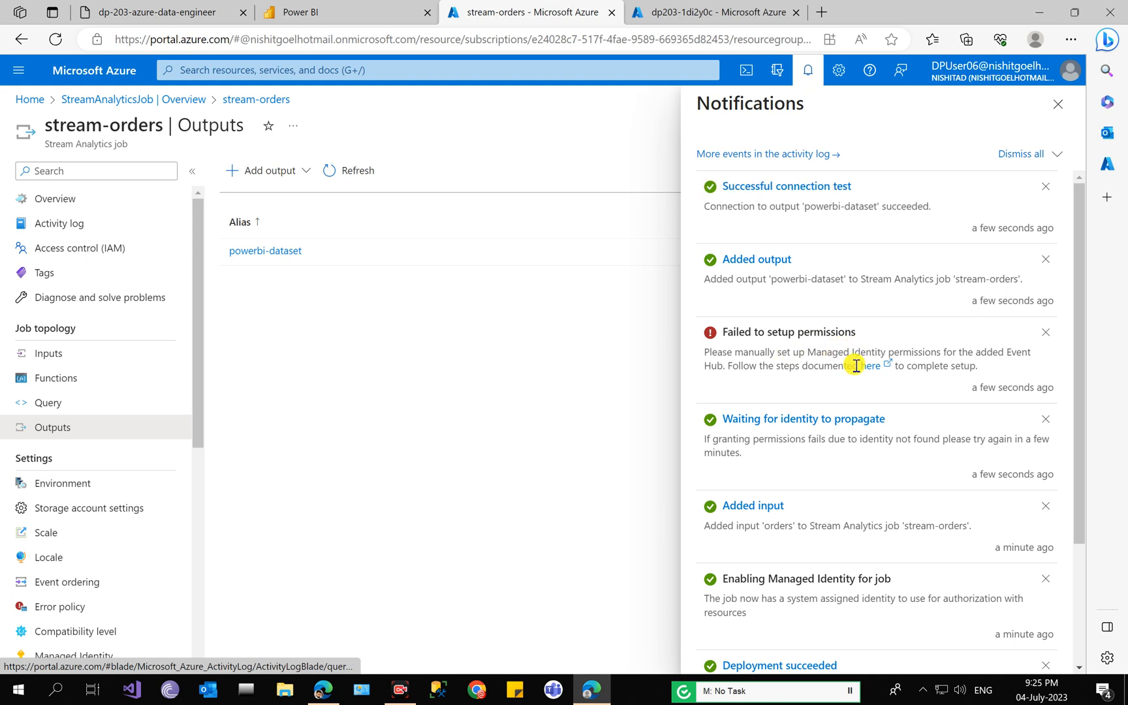
click(102, 356)
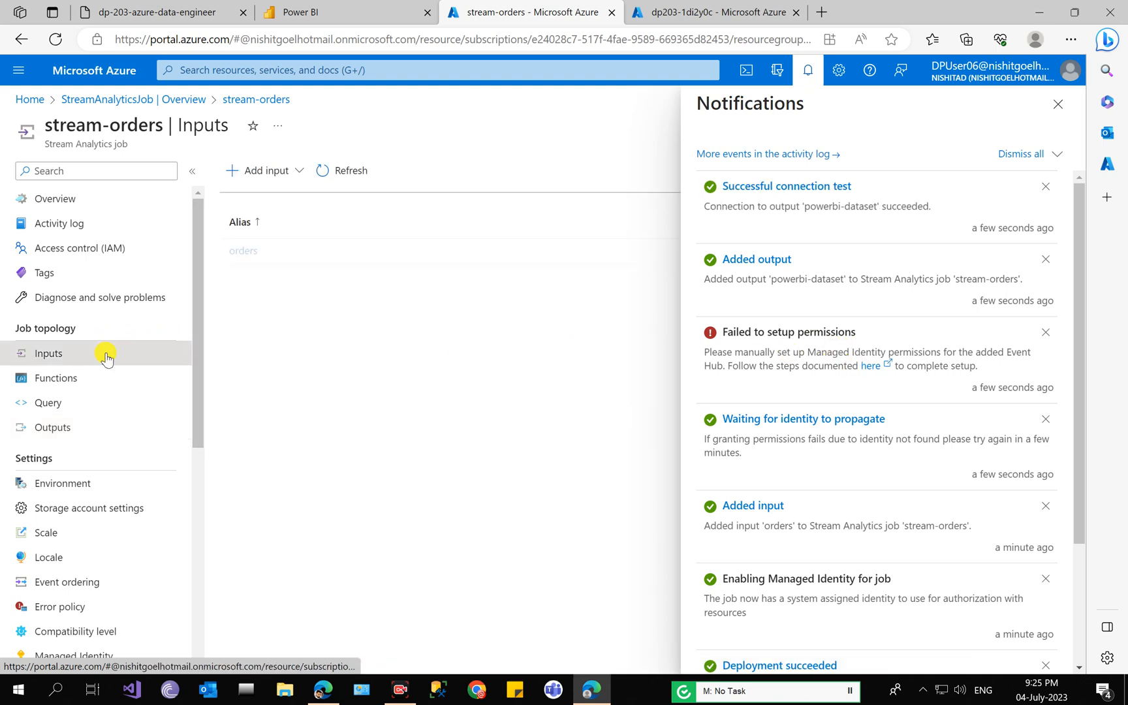
click(1059, 104)
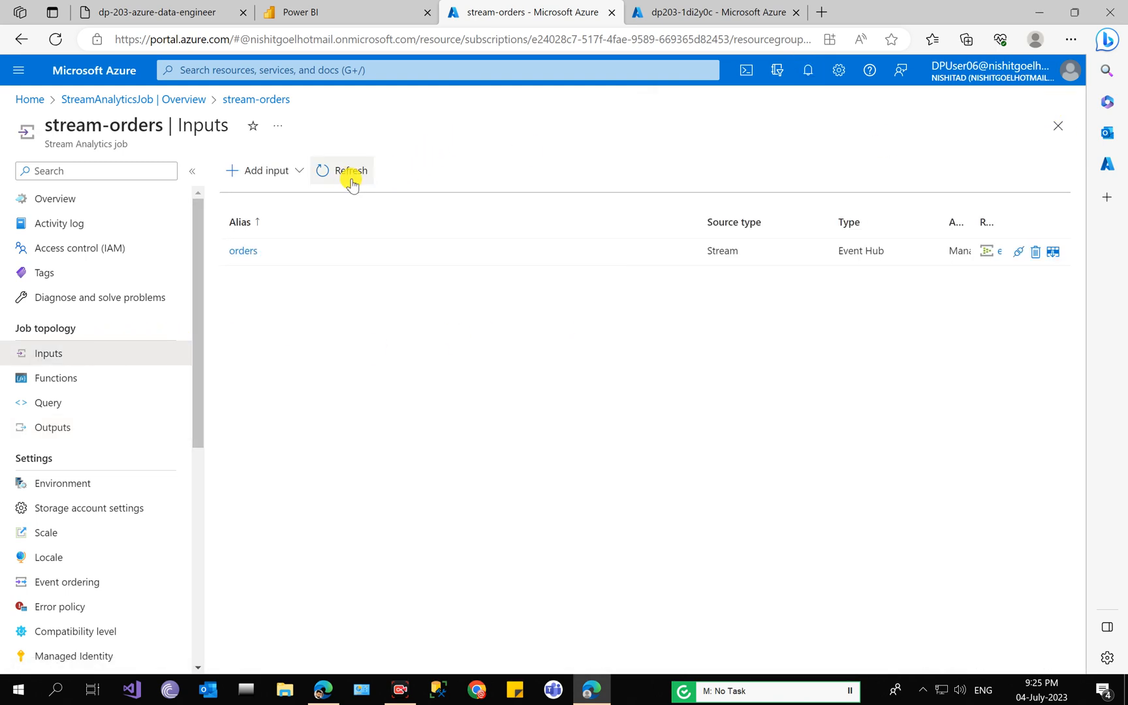
click(1018, 255)
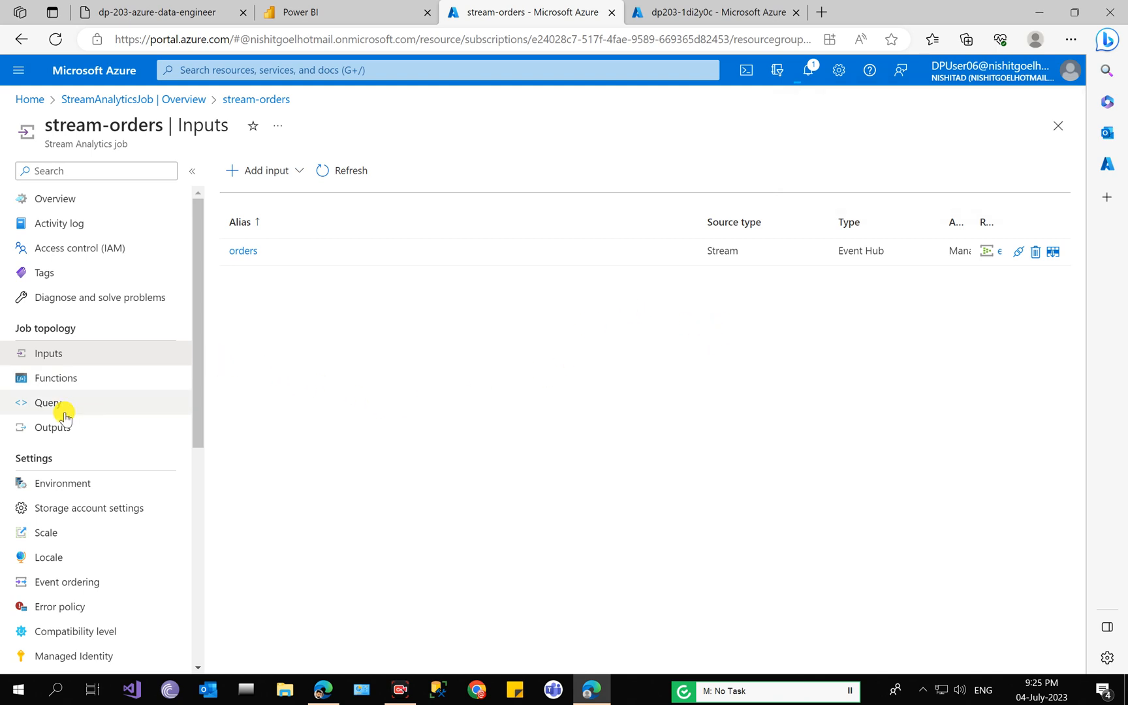
- Open the stream-orders job's query for editing and preview the data of the orders input
click(32, 195)
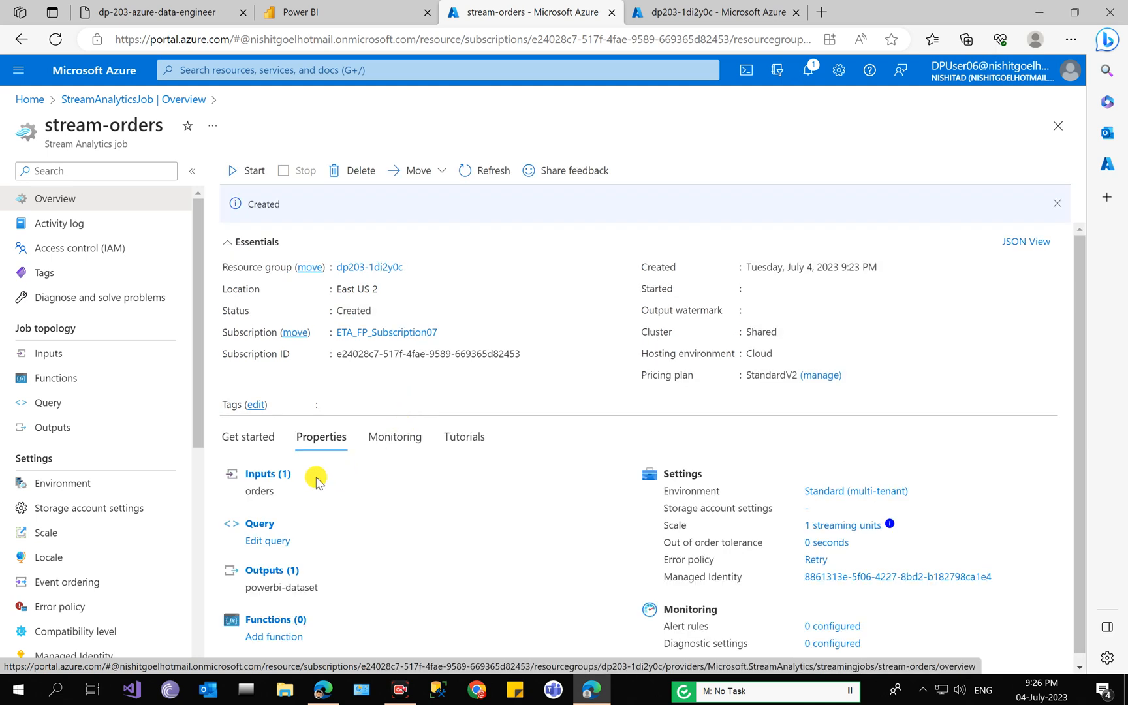
click(267, 542)
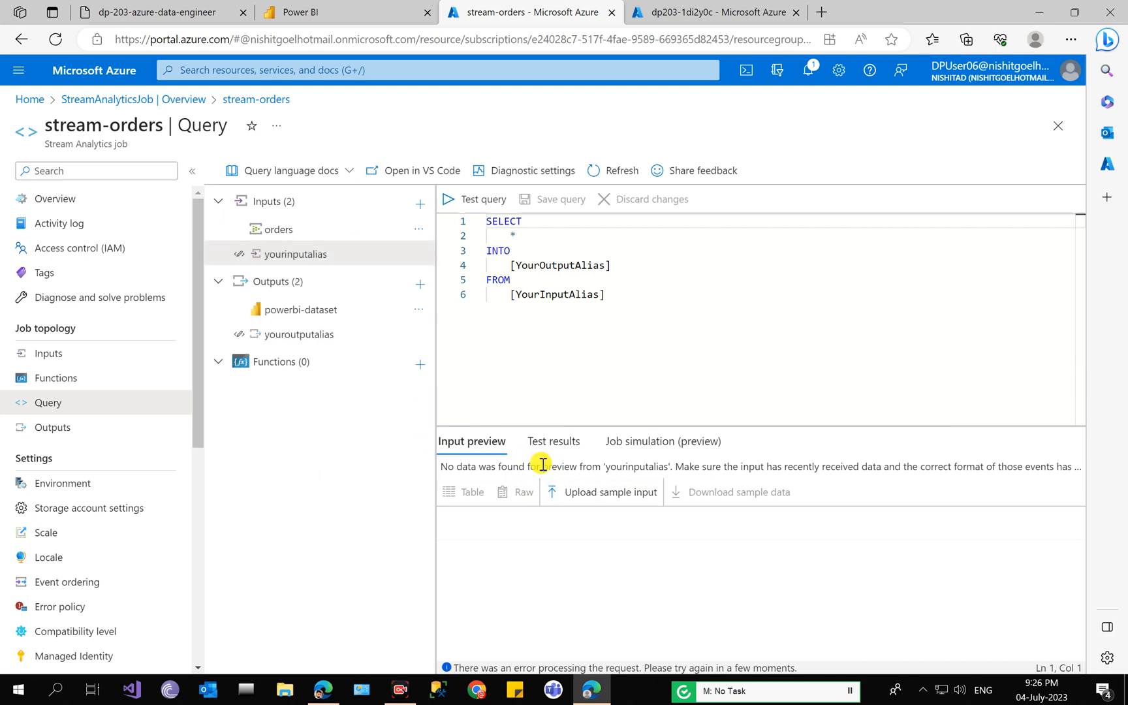
click(323, 232)
- Replace the default query with the lab's 5-second tumbling window query from orders into powerbi-dataset, and save it
click(220, 9)
scroll(520, 279, down, 5)
scroll(520, 279, down, 2)
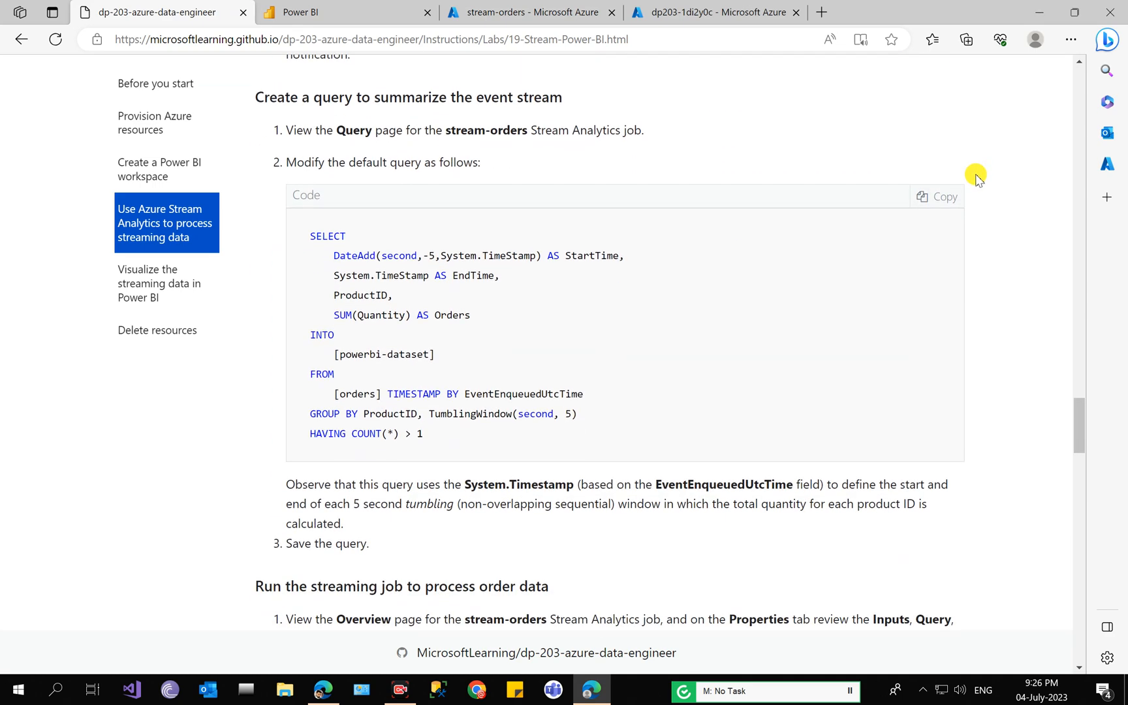
click(950, 196)
click(533, 12)
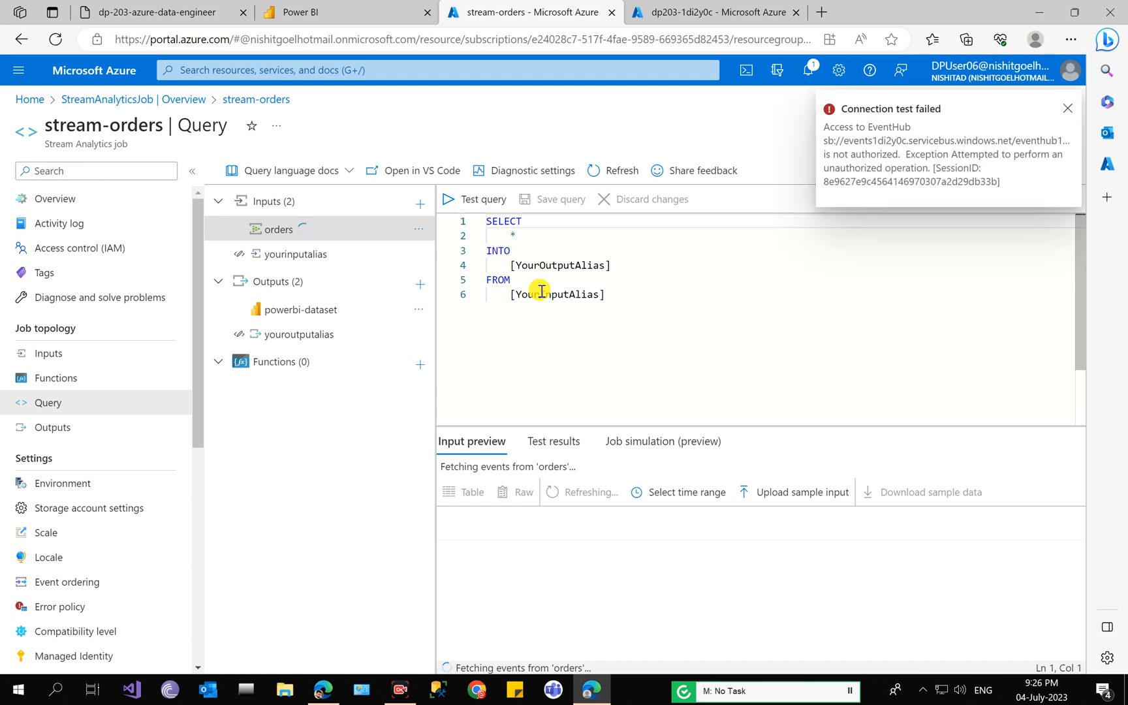
click(540, 276)
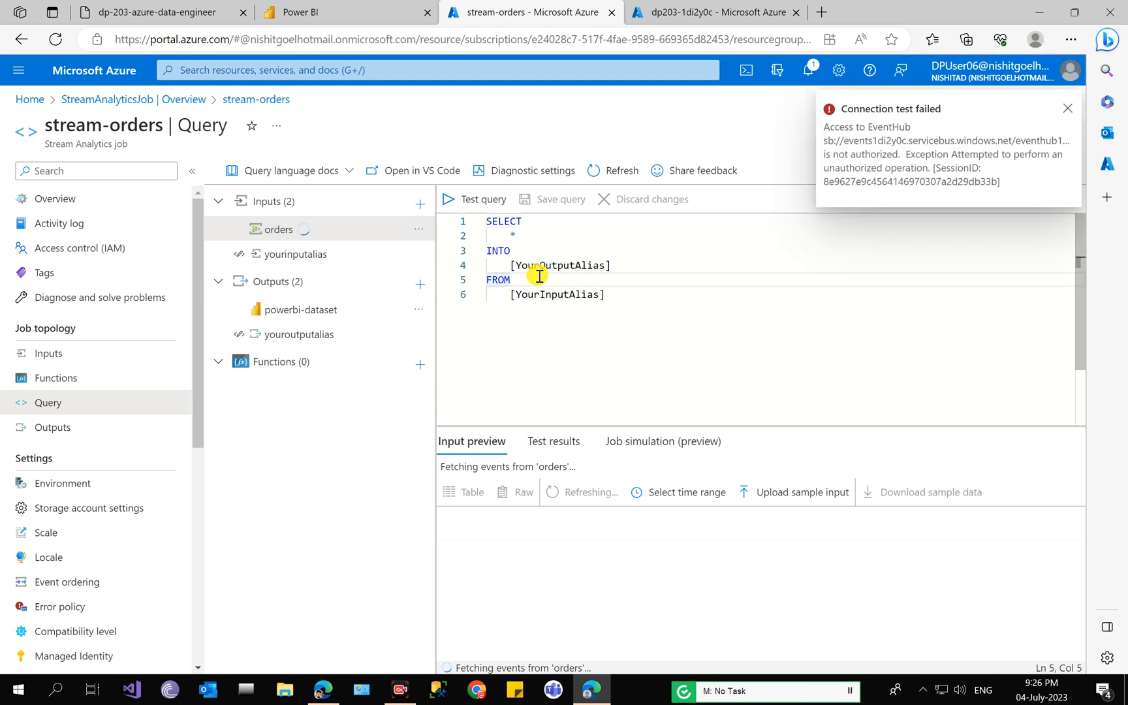
key(ctrl+a)
key(ctrl+v)
click(559, 199)
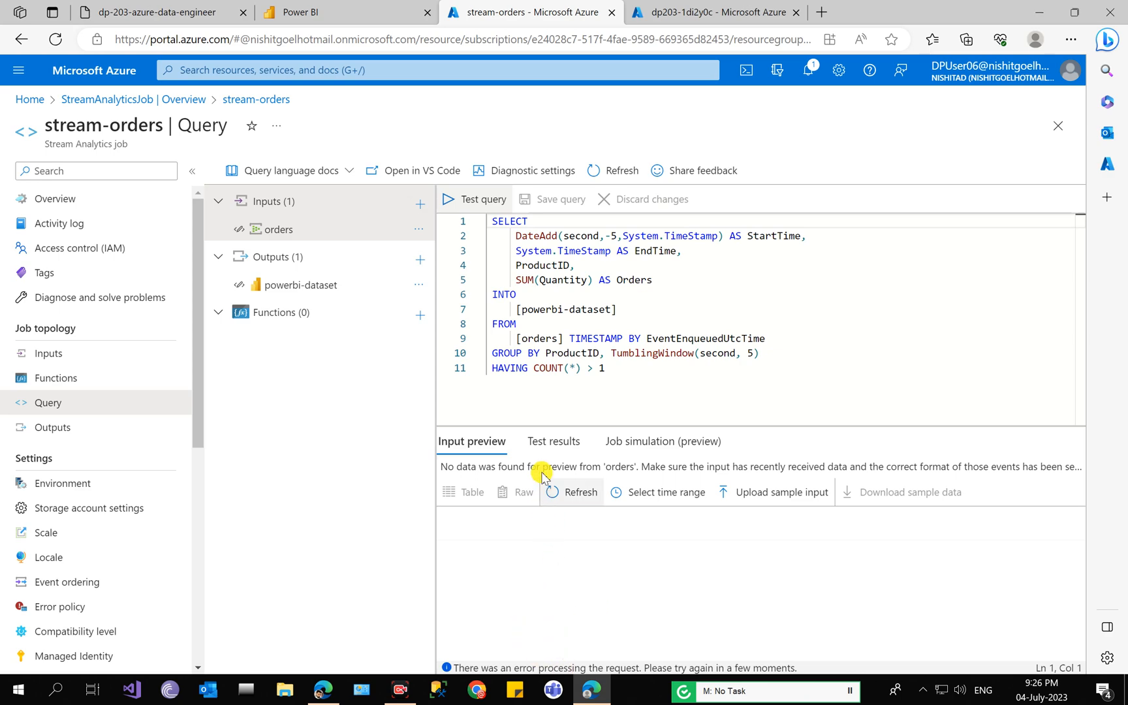
- Check the query's test results against the lab instructions and refresh the query page and the orders input preview
click(543, 444)
click(217, 6)
scroll(398, 143, down, 5)
drag(448, 177, 550, 181)
click(523, 12)
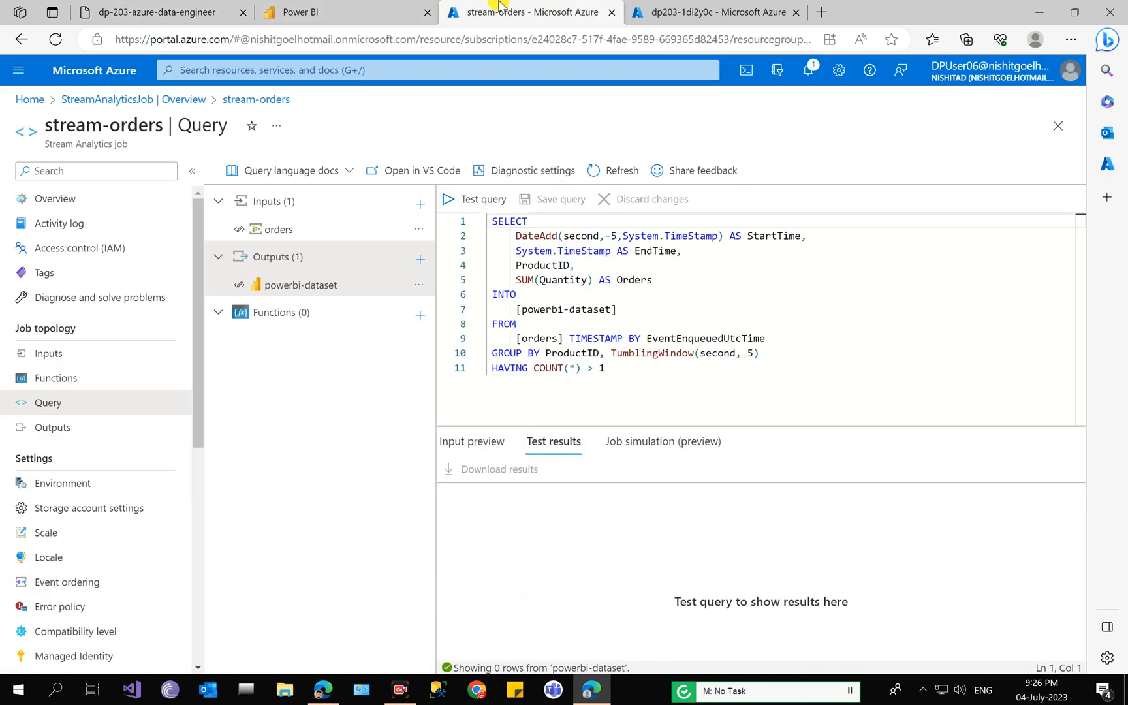
click(613, 171)
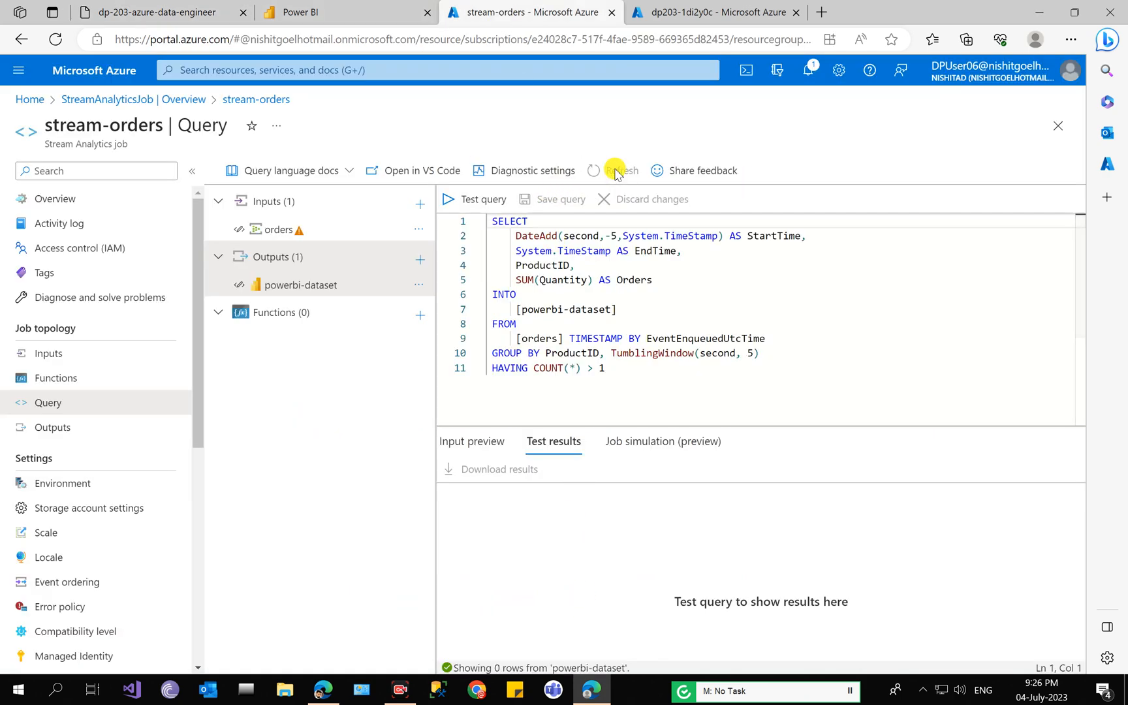
click(326, 231)
click(587, 489)
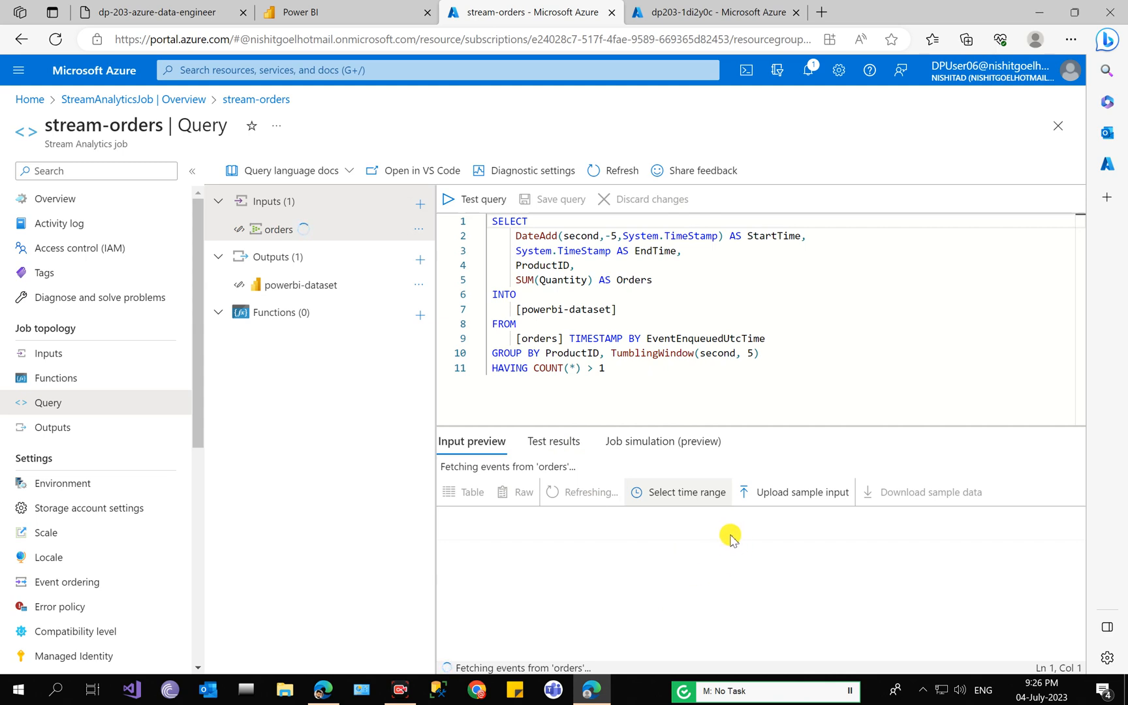
- Start the stream-orders job from its overview with the job output start time set to Now
click(46, 198)
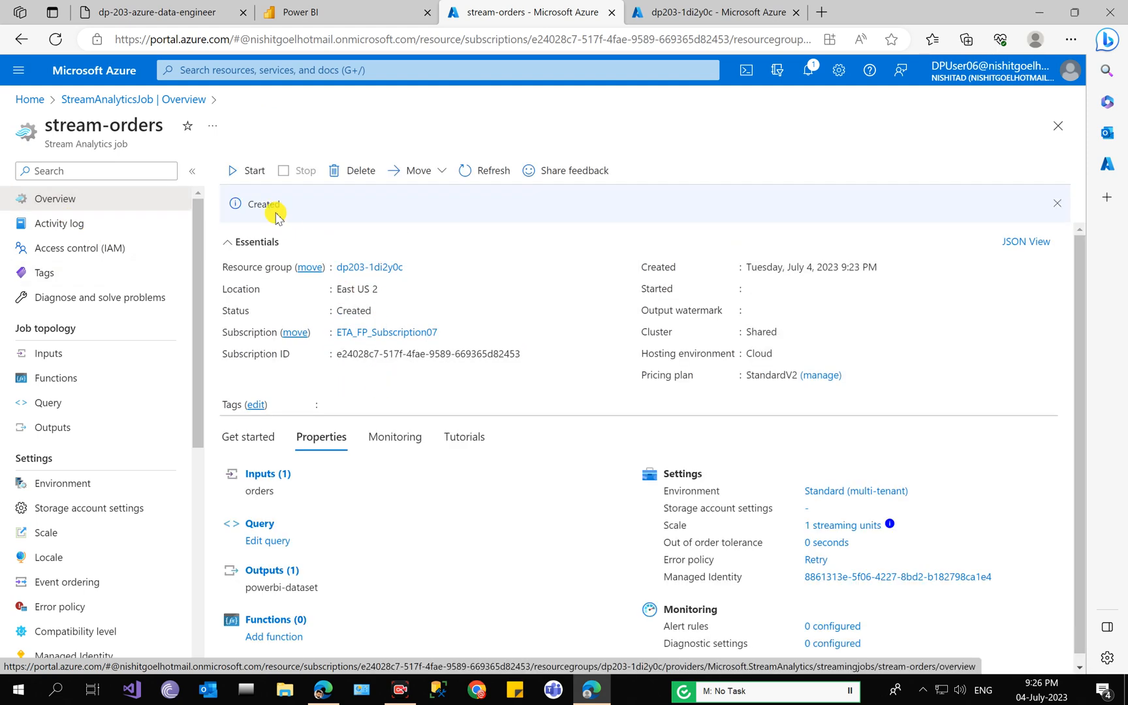
click(247, 173)
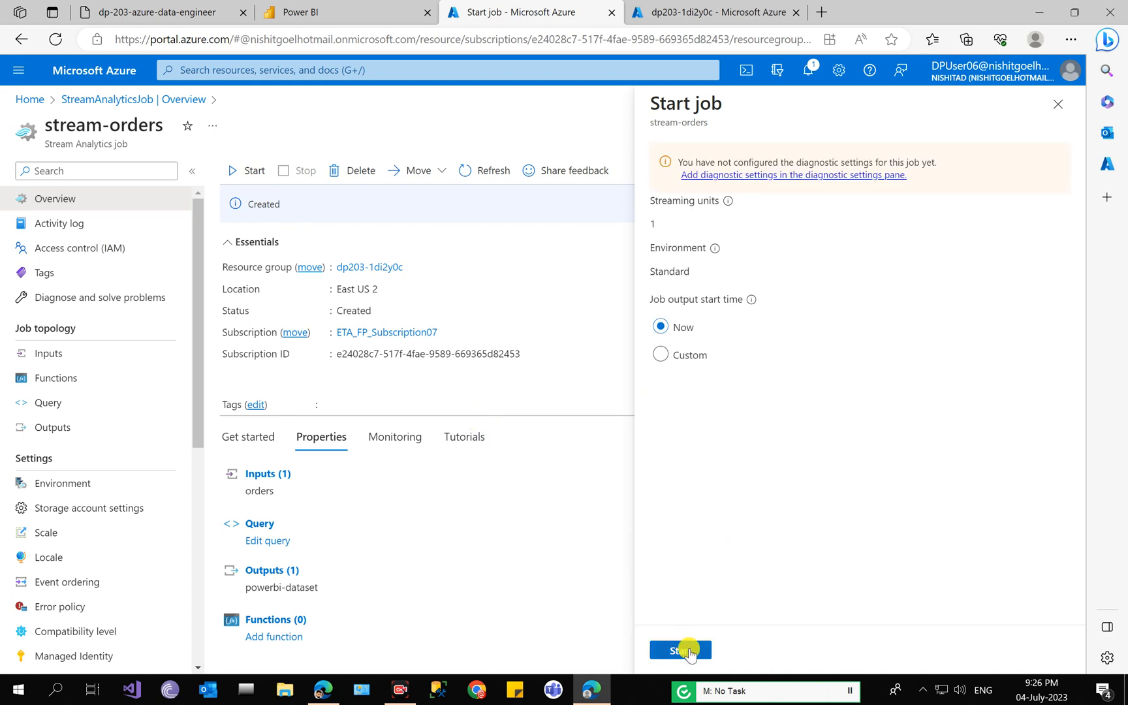
click(687, 651)
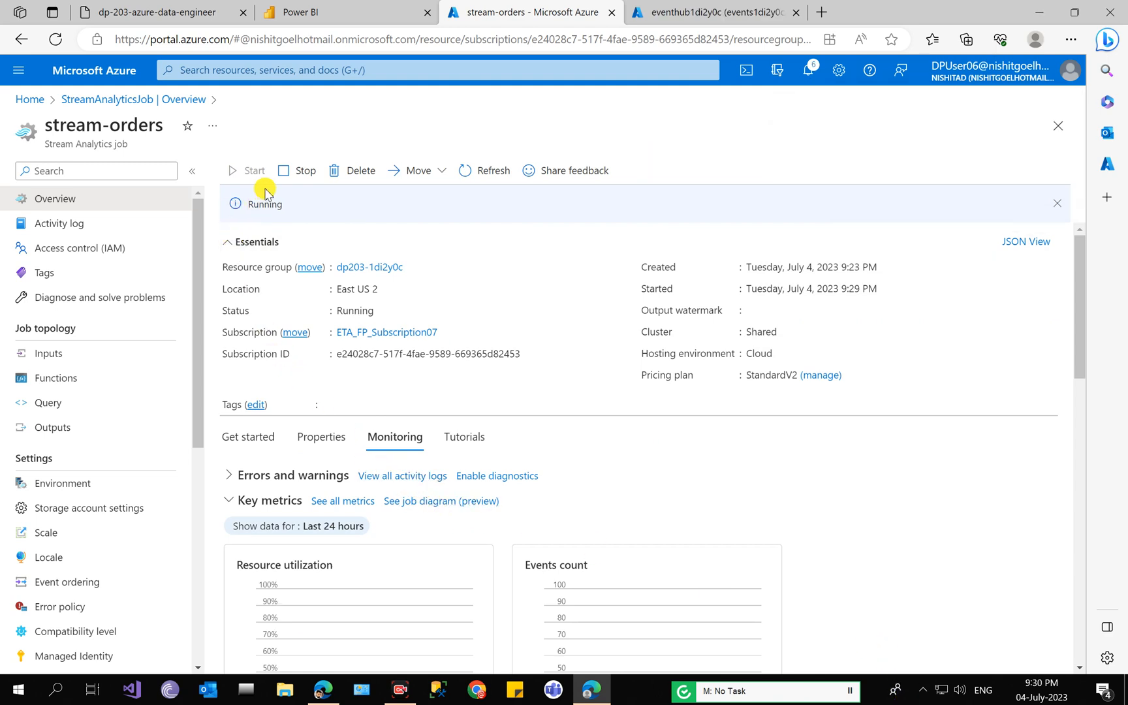
- Examine the event hub's metrics and the lab instructions for the output, the query and running the streaming job
click(696, 9)
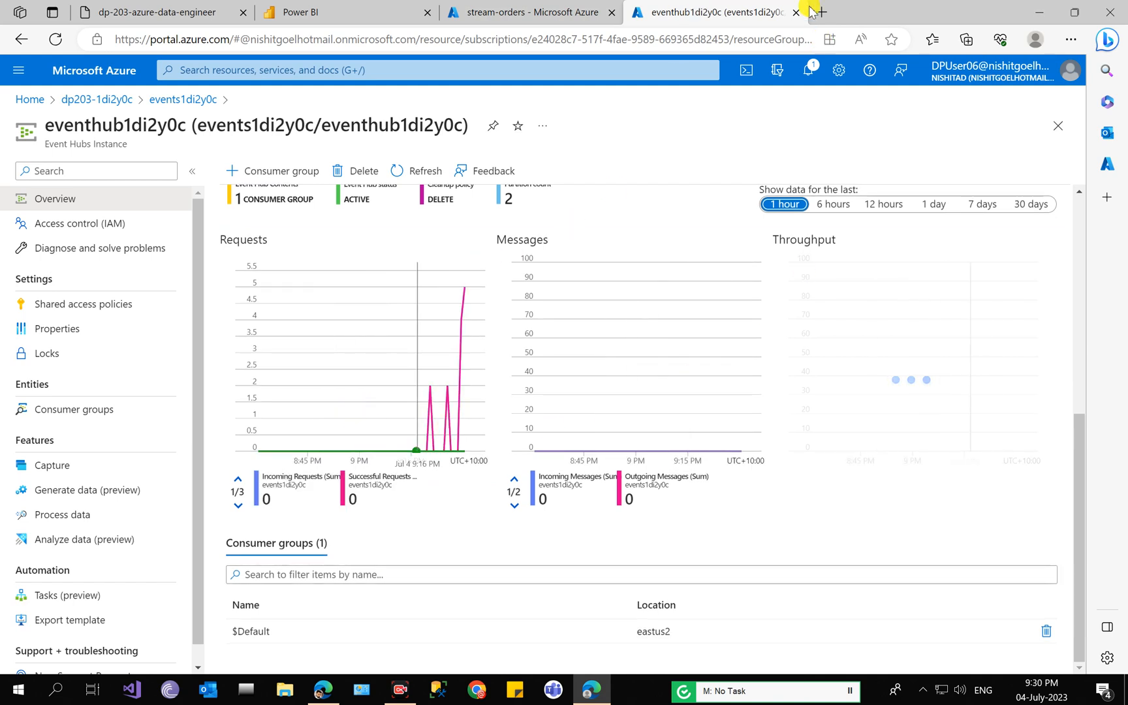
click(590, 7)
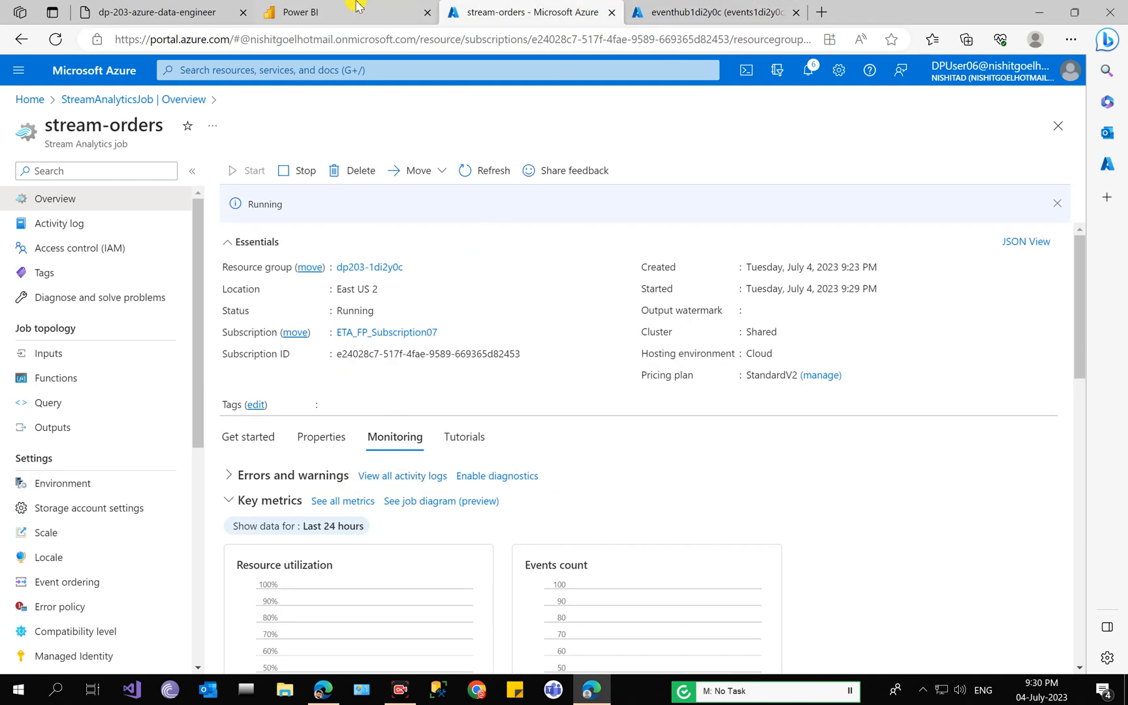
click(186, 10)
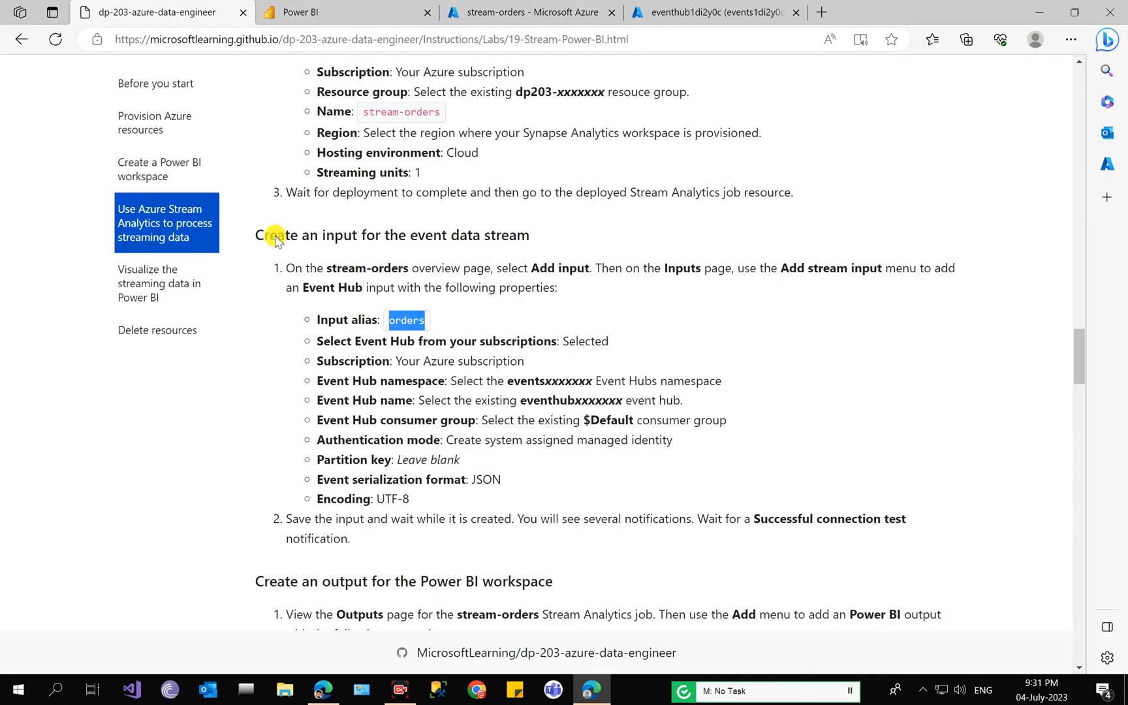
scroll(341, 500, down, 2)
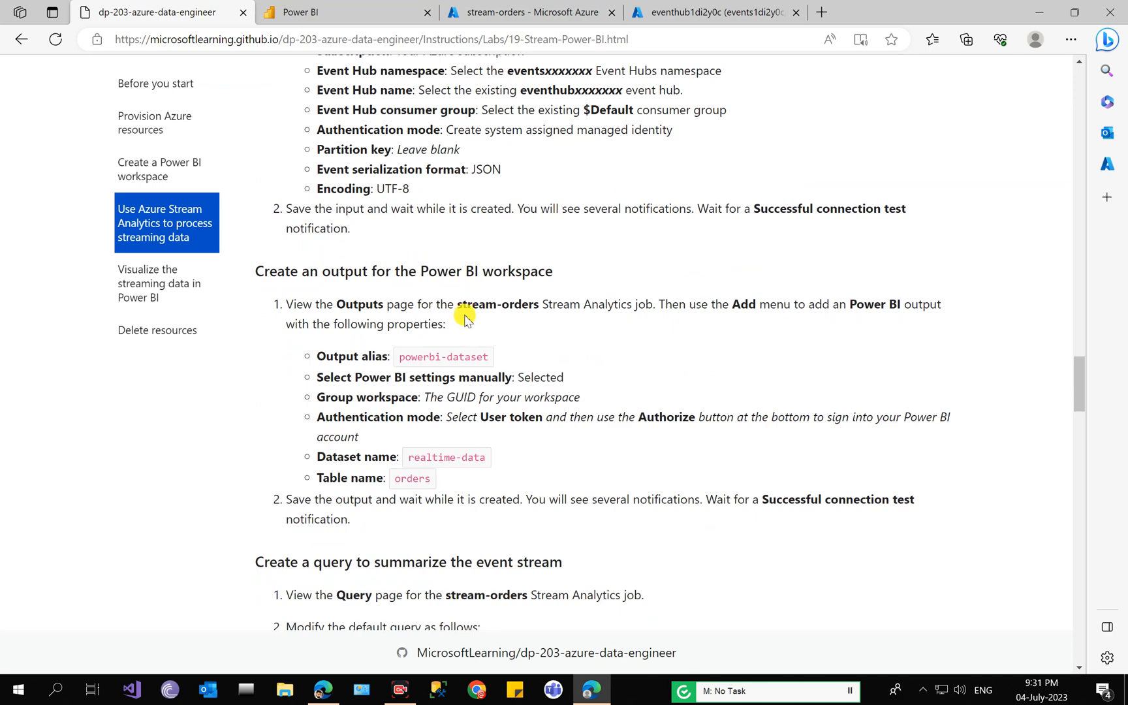
scroll(419, 408, down, 5)
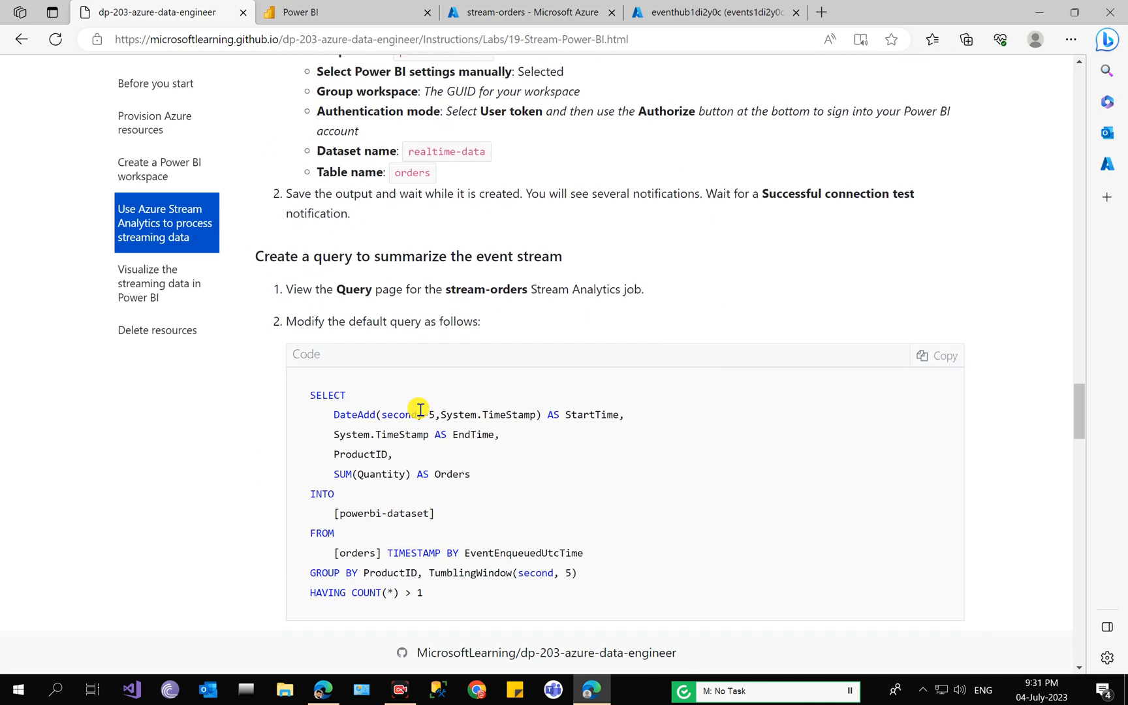
scroll(383, 217, up, 2)
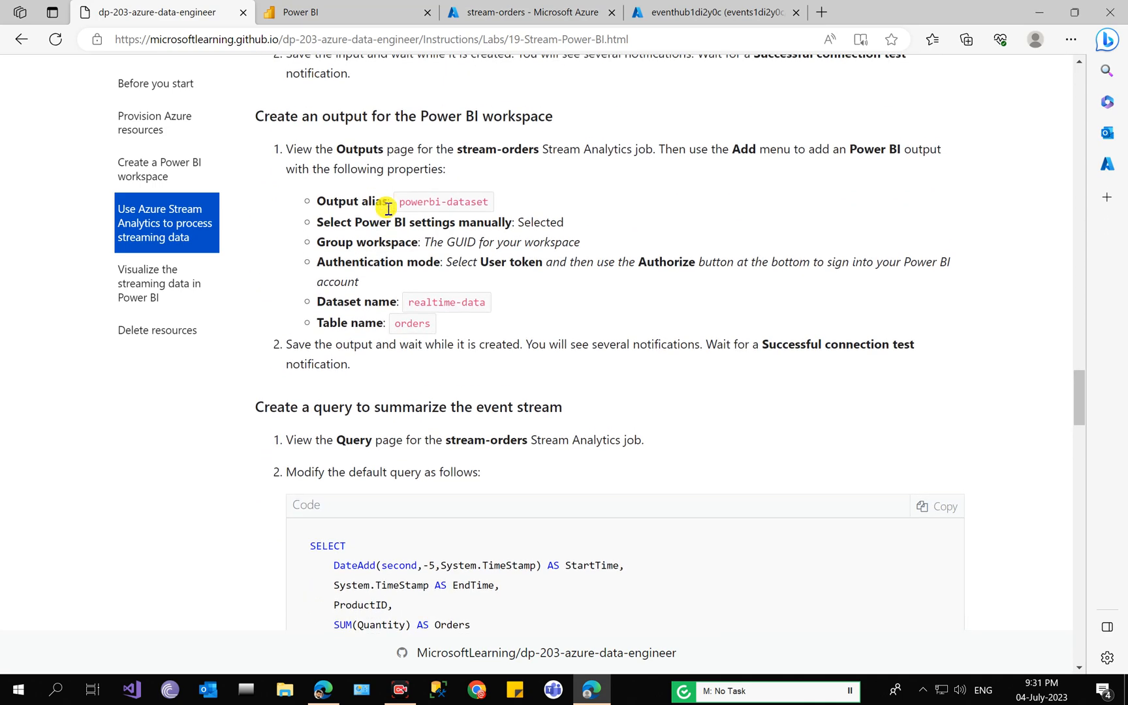
scroll(428, 368, down, 5)
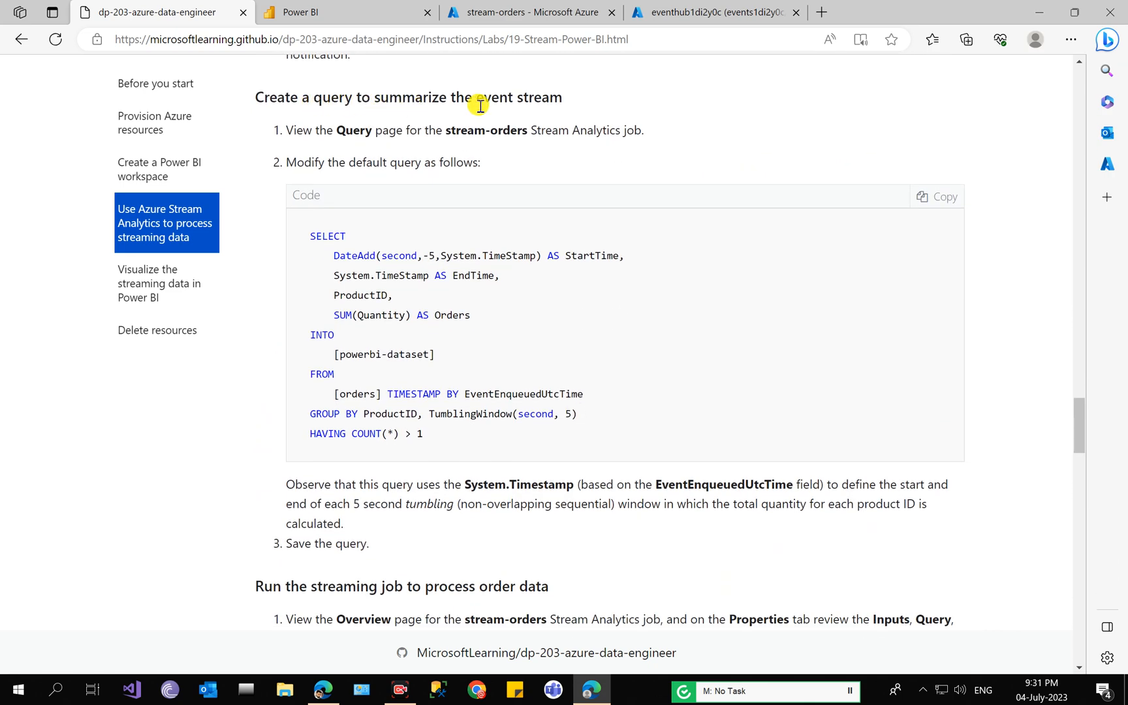
scroll(390, 299, down, 2)
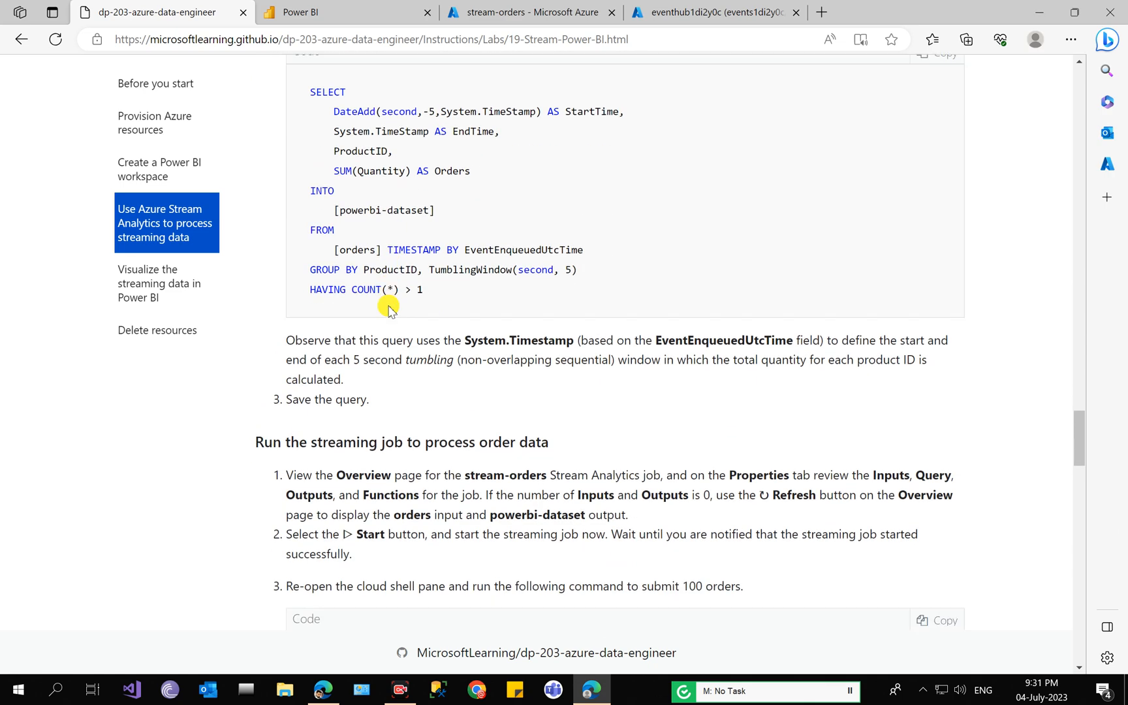
scroll(389, 307, down, 2)
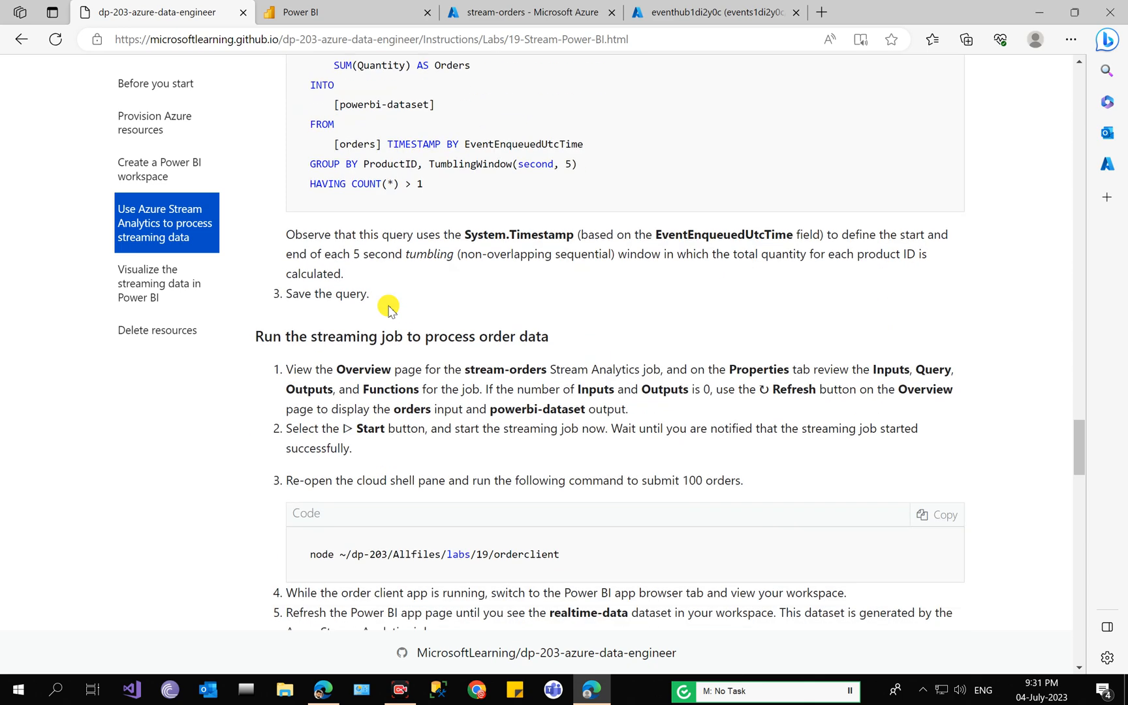
drag(275, 283, 537, 279)
click(497, 332)
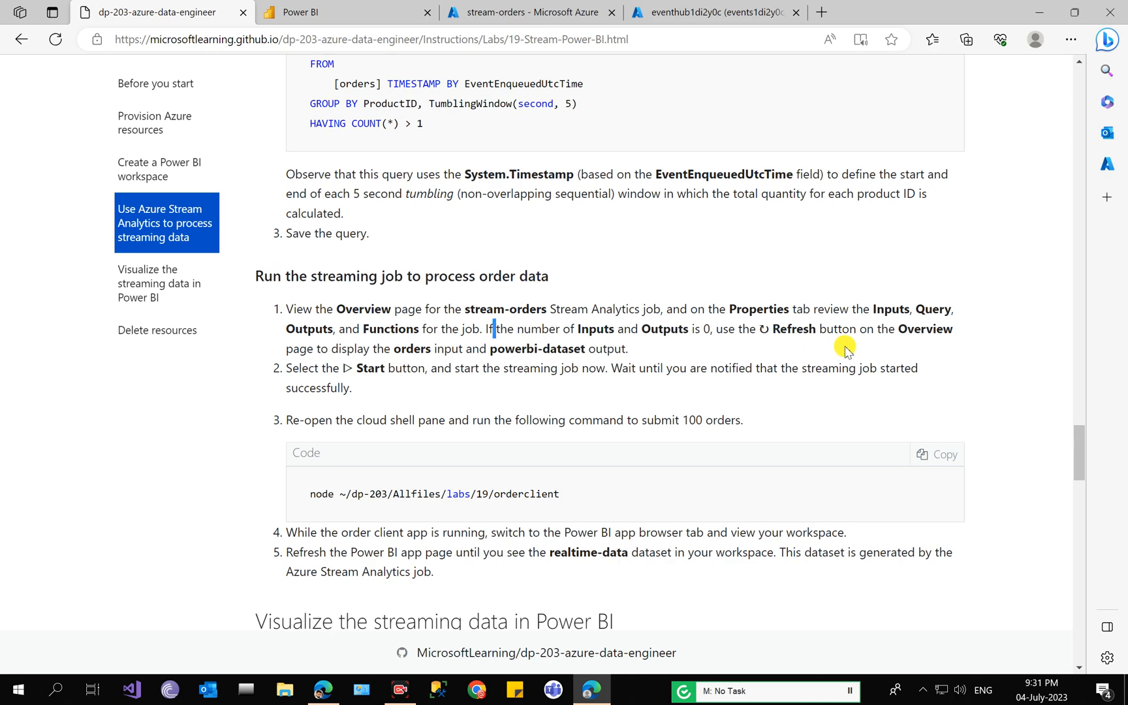
- Copy the order client command from the lab instructions and open Cloud Shell on the event hub page
scroll(653, 392, down, 2)
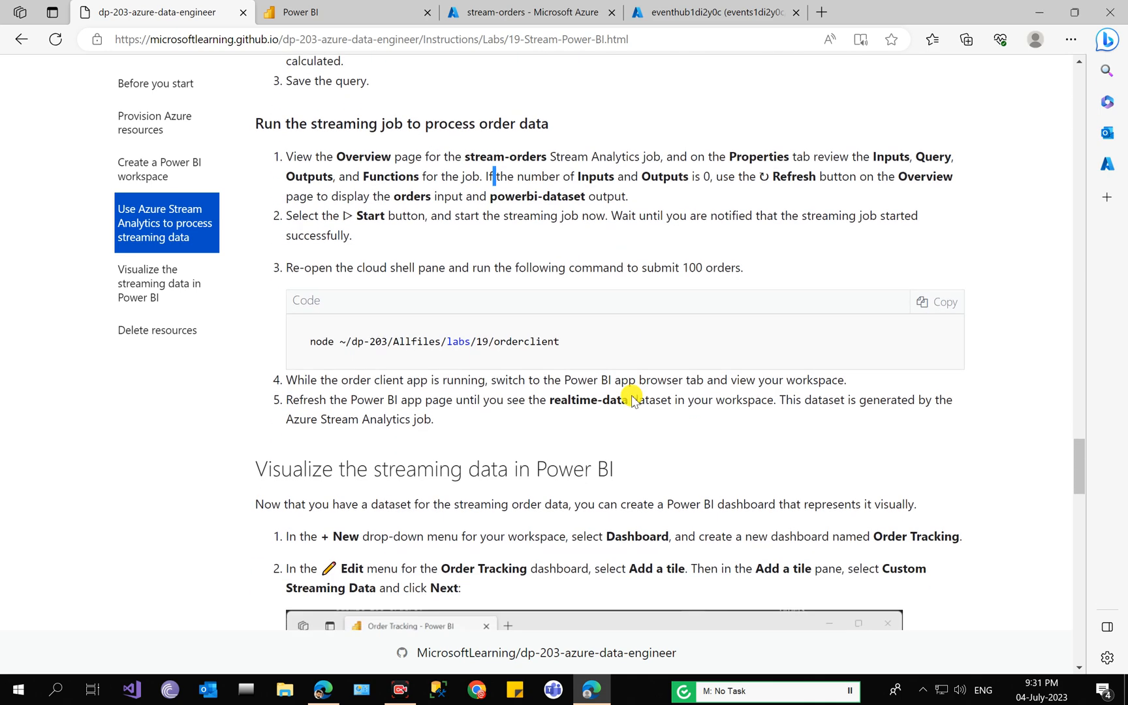
click(939, 302)
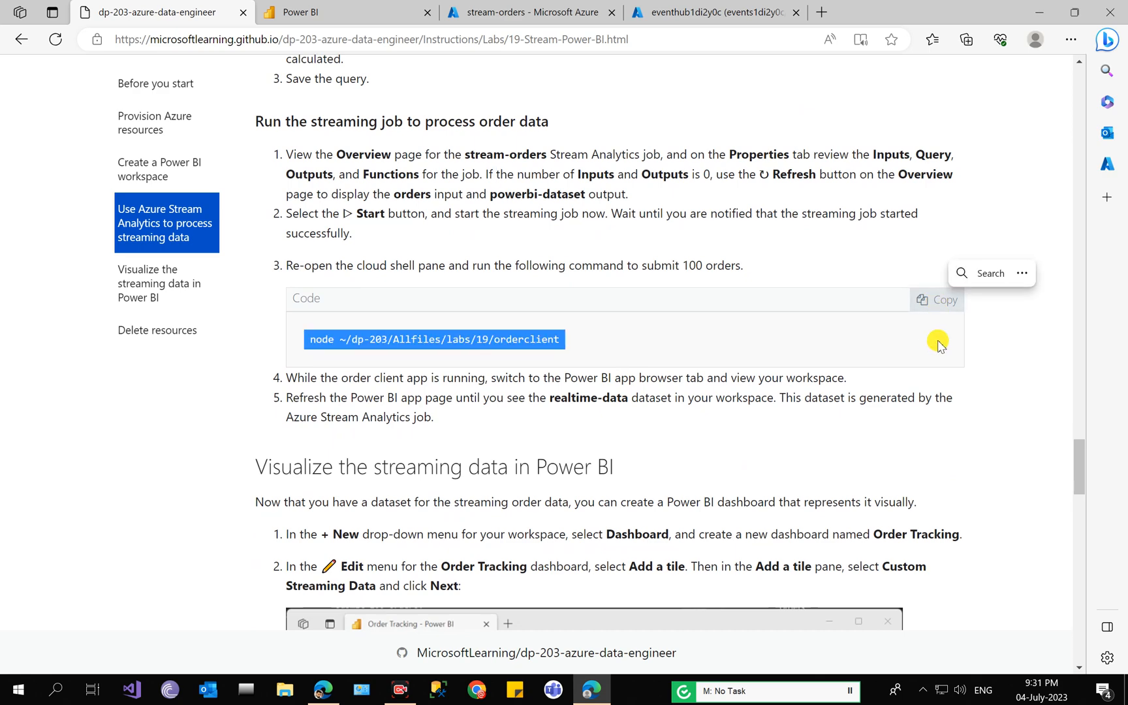
click(682, 10)
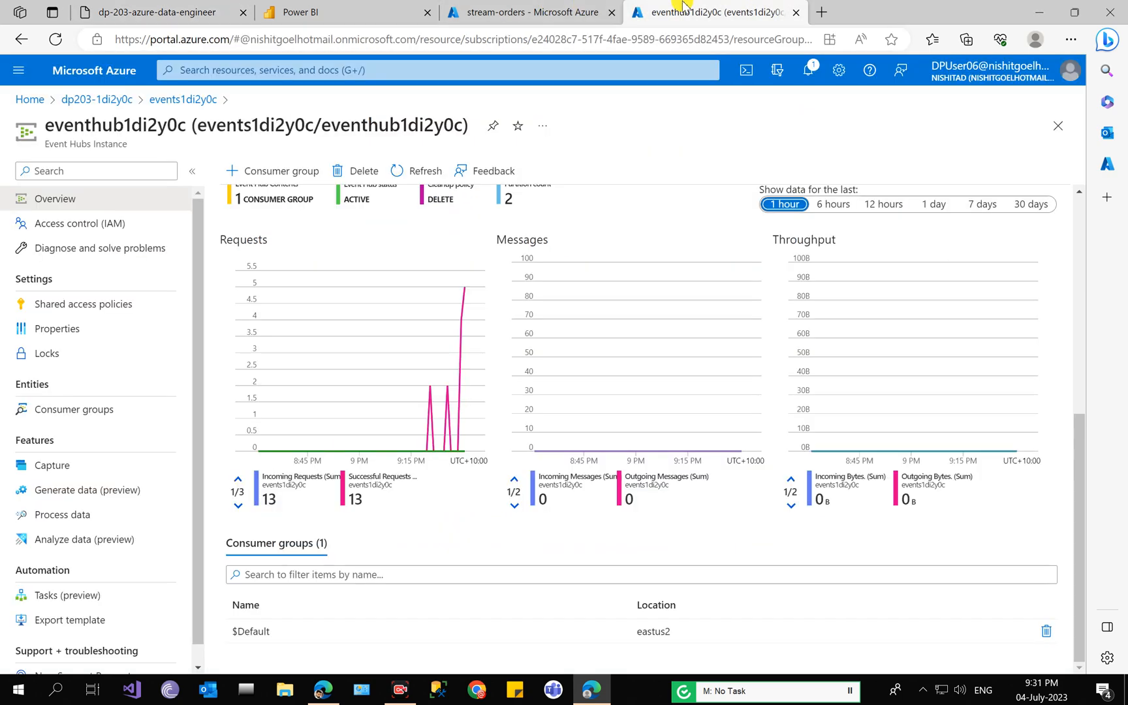
click(747, 70)
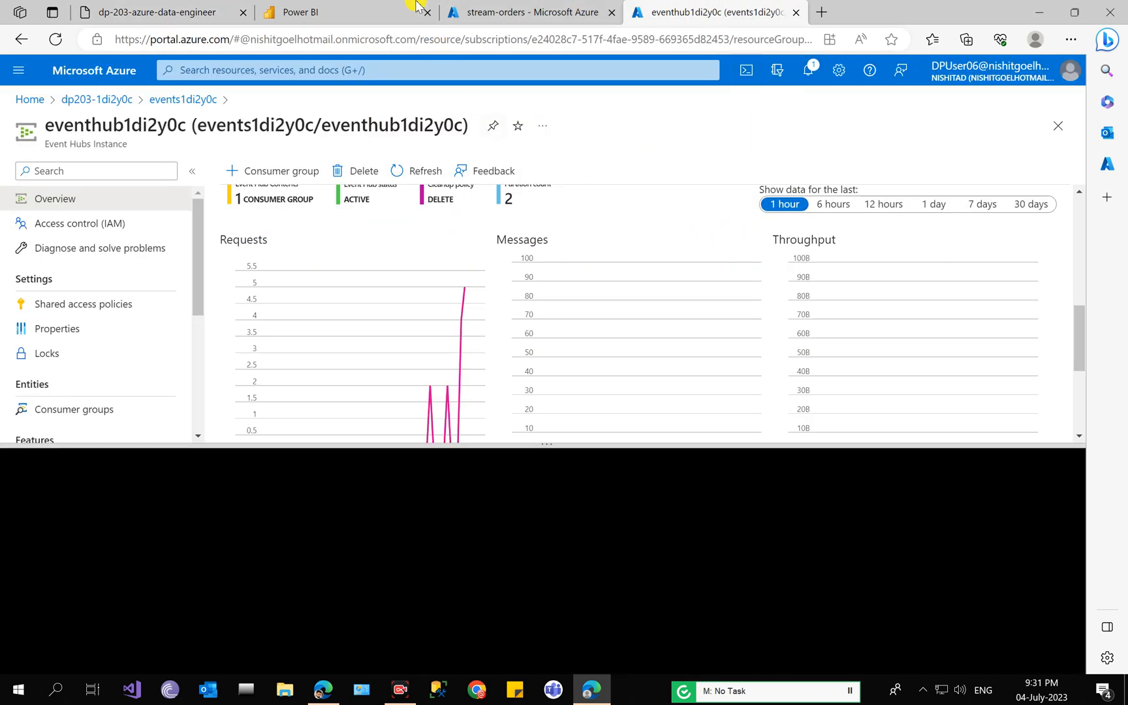
- Move the lab instructions page beside the event hub page and copy the command node ~/dp-203/Allfiles/labs/19/orderclient
click(481, 11)
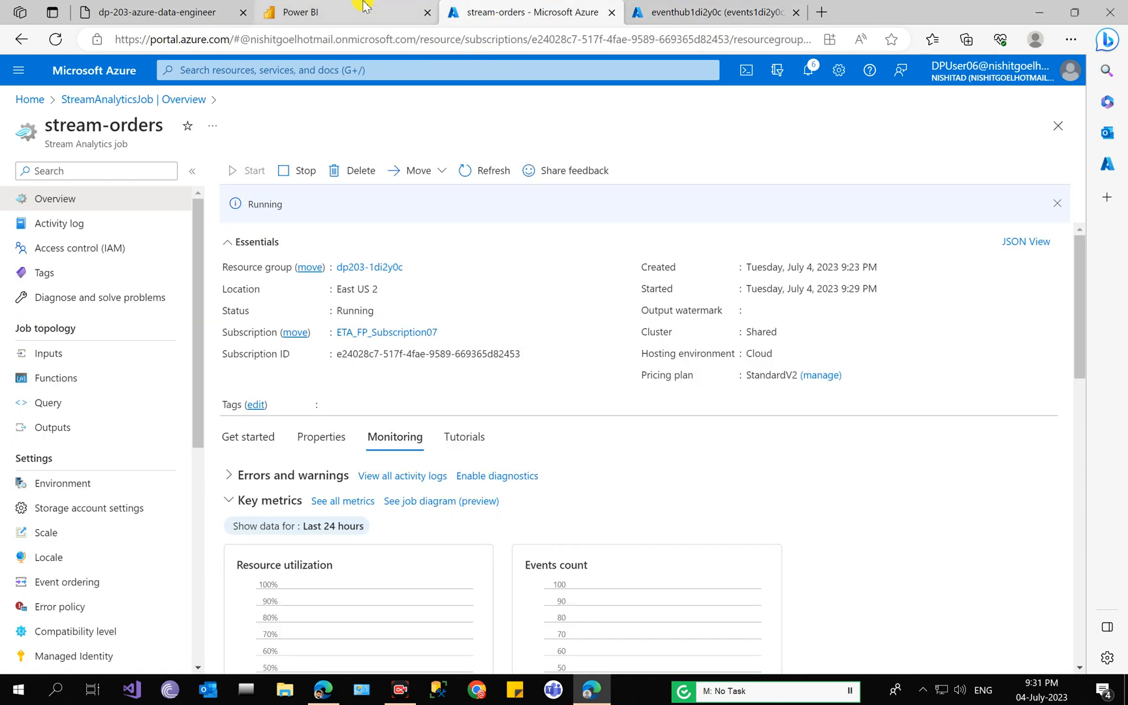
click(299, 11)
drag(130, 11, 529, 3)
triple_click(535, 346)
key(ctrl+c)
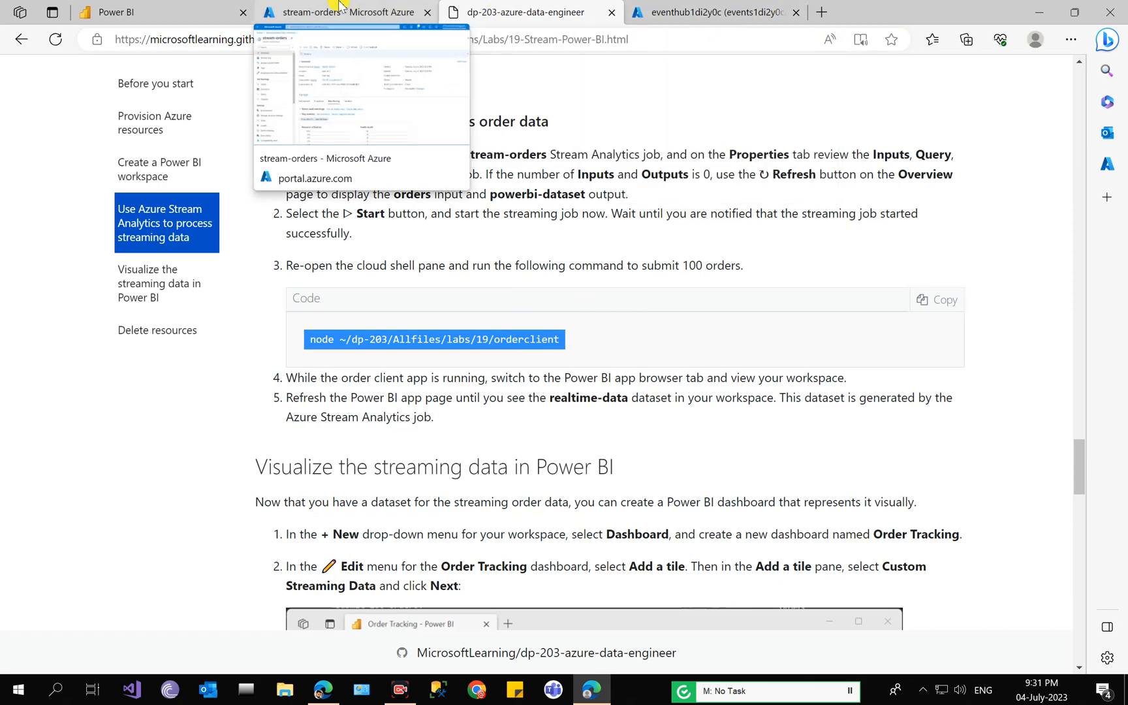
- Review the lab steps for submitting orders and visualizing the streaming data, and return to the event hub page's Cloud Shell
scroll(542, 376, up, 5)
scroll(548, 377, up, 2)
scroll(548, 377, down, 4)
scroll(547, 377, down, 1)
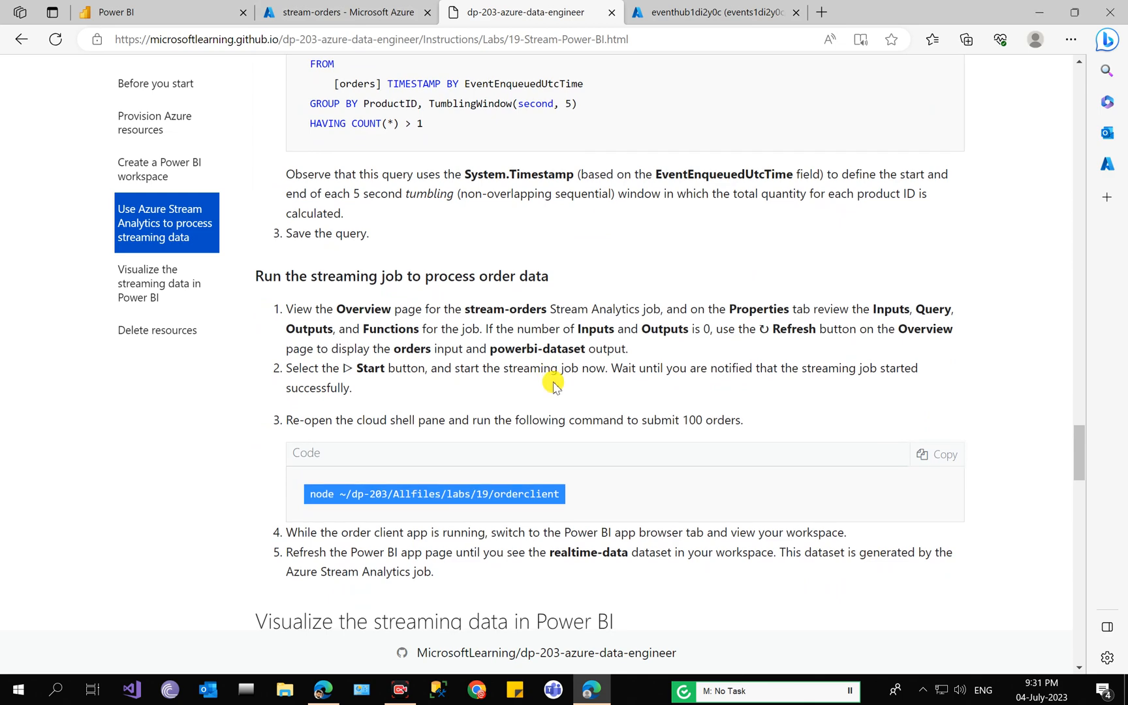
scroll(554, 385, down, 5)
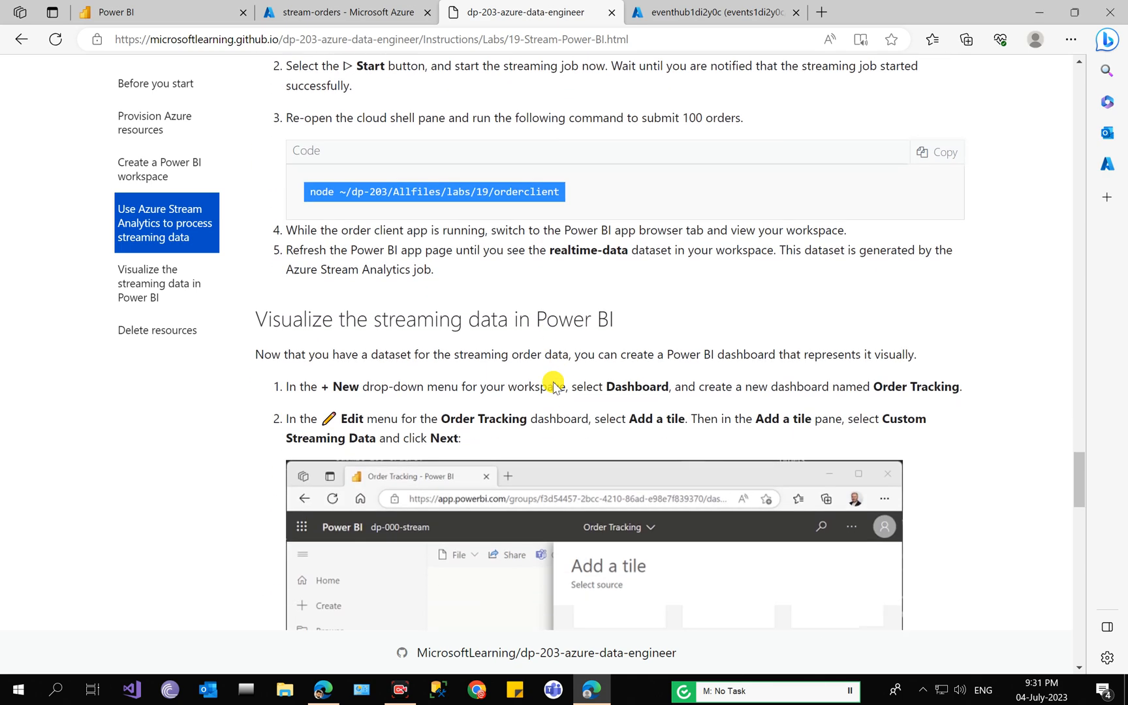
click(749, 9)
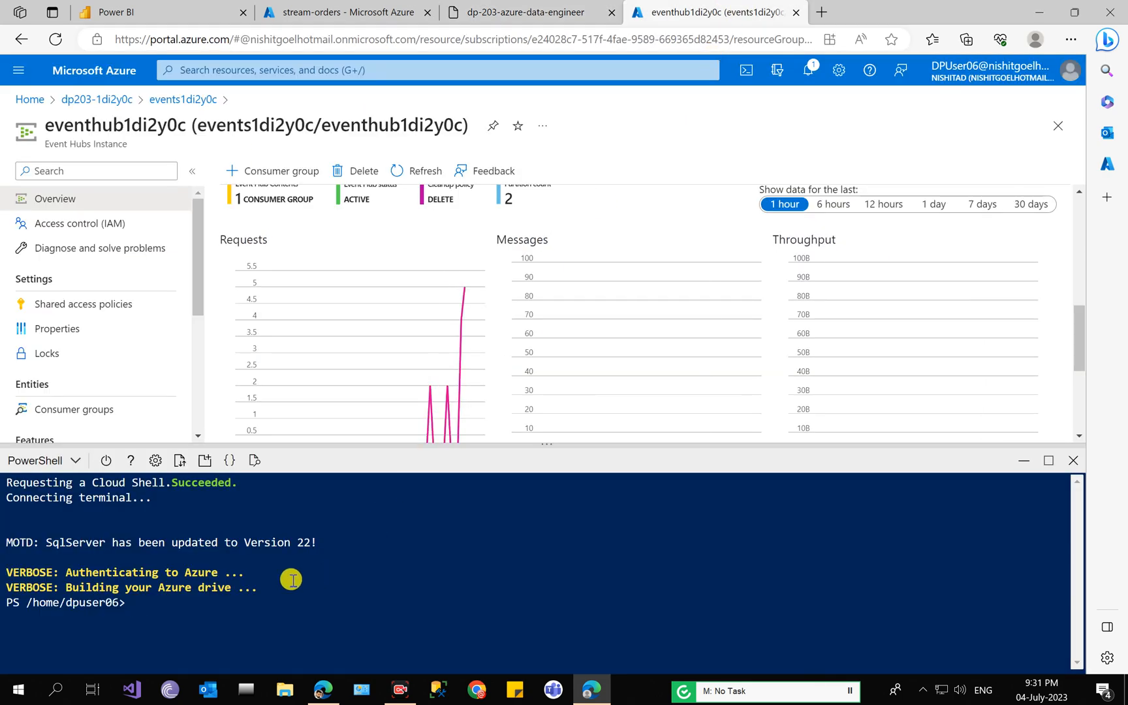
- Paste the command node ~/dp-203/Allfiles/labs/19/orderclient into Cloud Shell and run it to submit the orders
right_click(210, 597)
click(293, 476)
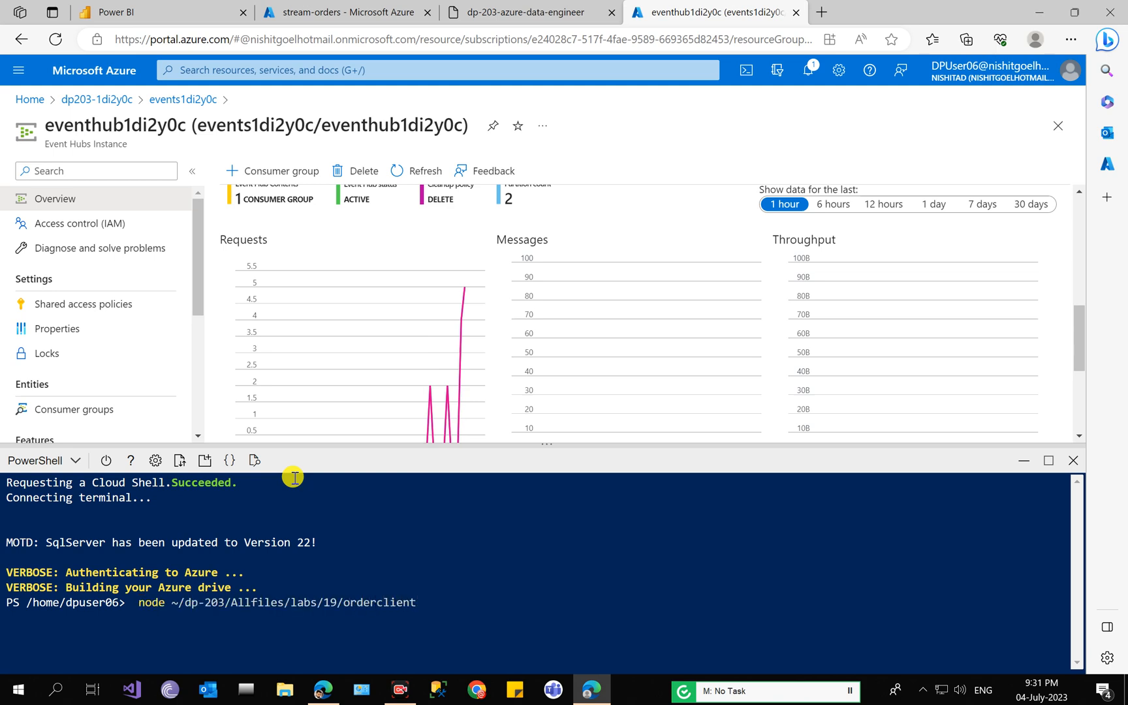
key(Return)
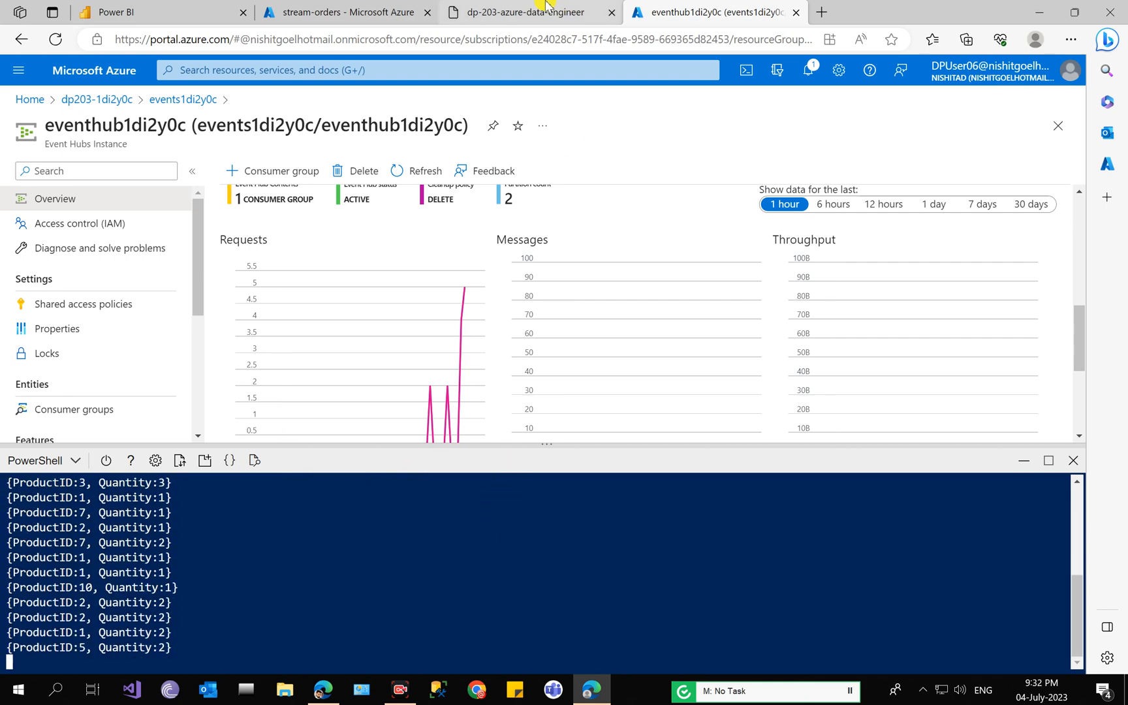
- Check the Power BI workspace for the realtime-data dataset and review the lab's dashboard instructions and the stream-orders job
click(526, 12)
click(155, 6)
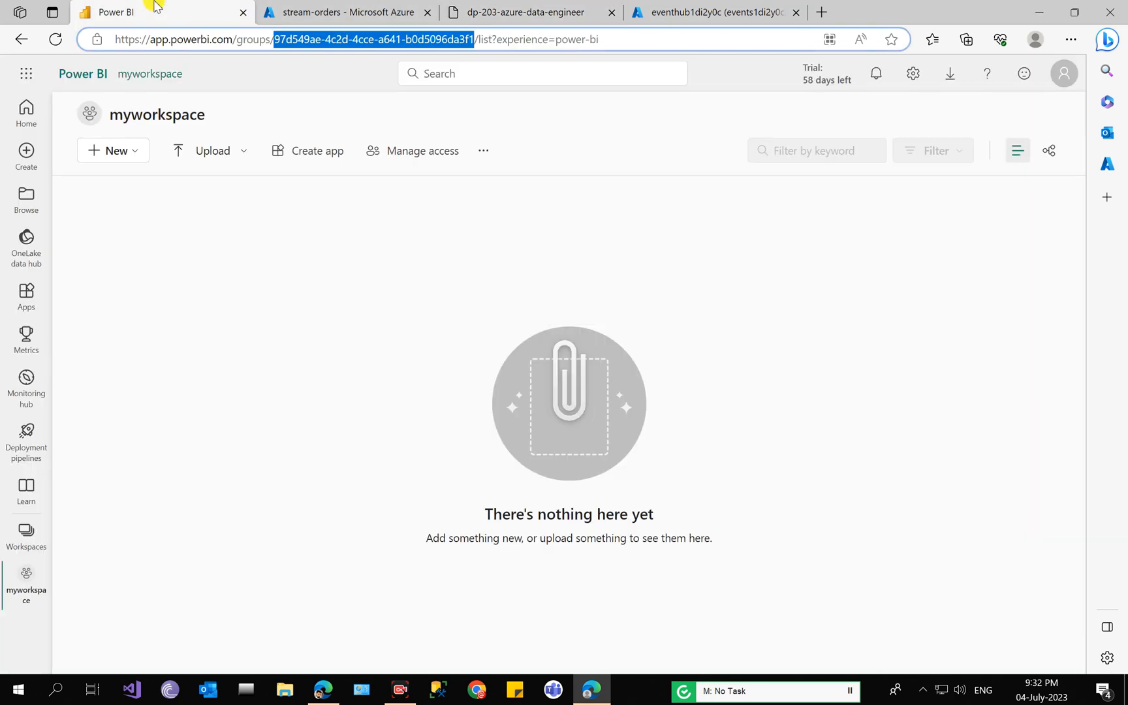
click(569, 7)
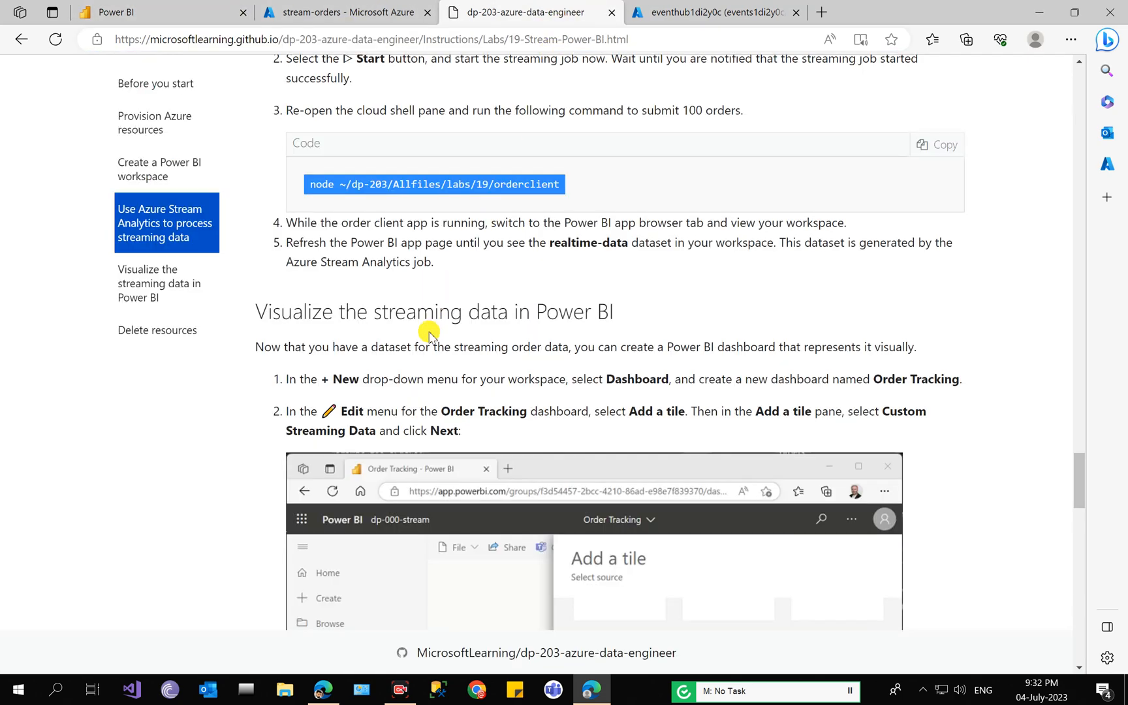
scroll(429, 334, down, 2)
click(207, 7)
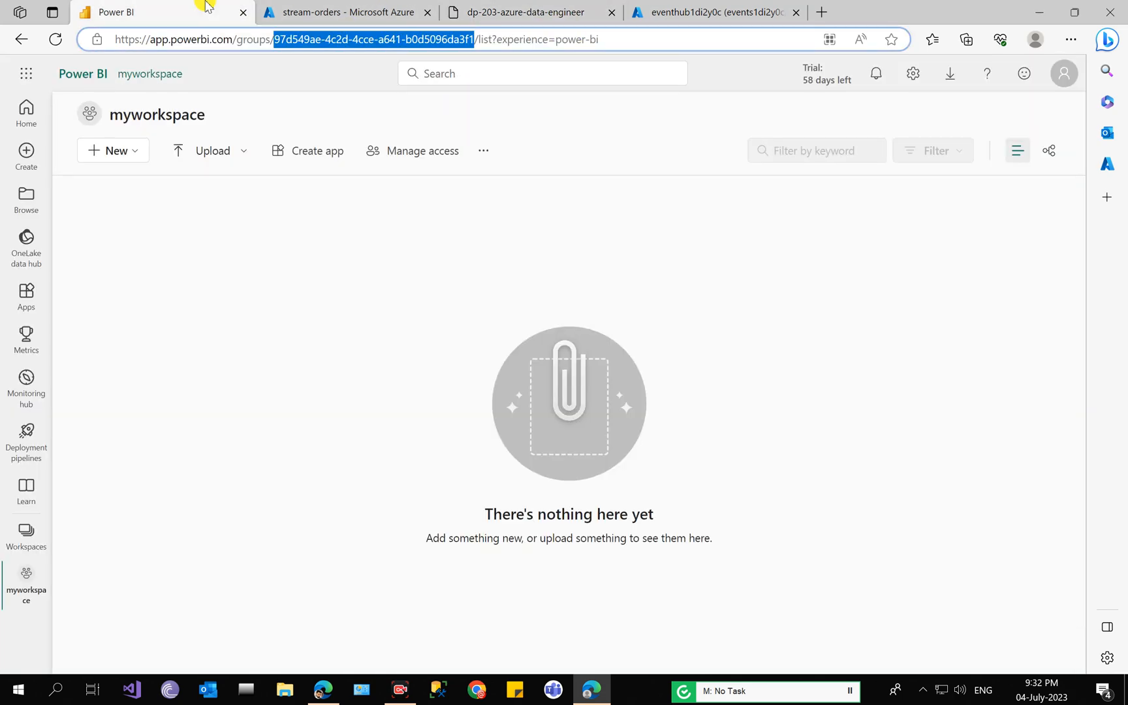
click(115, 152)
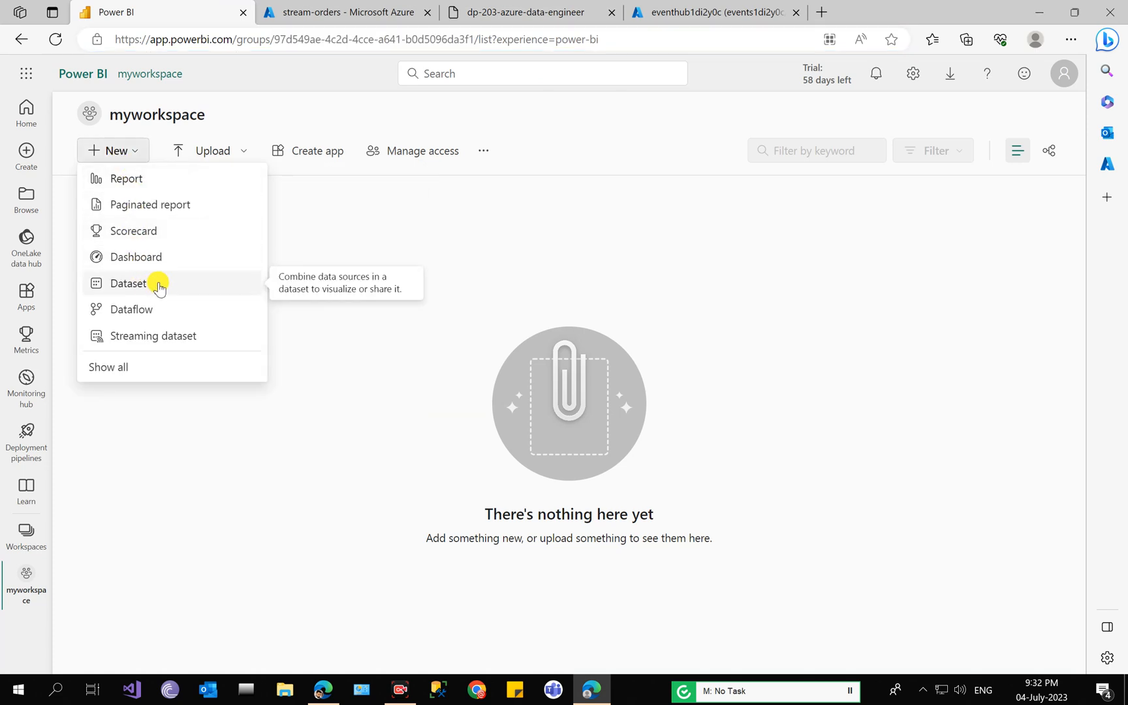
click(305, 10)
click(534, 7)
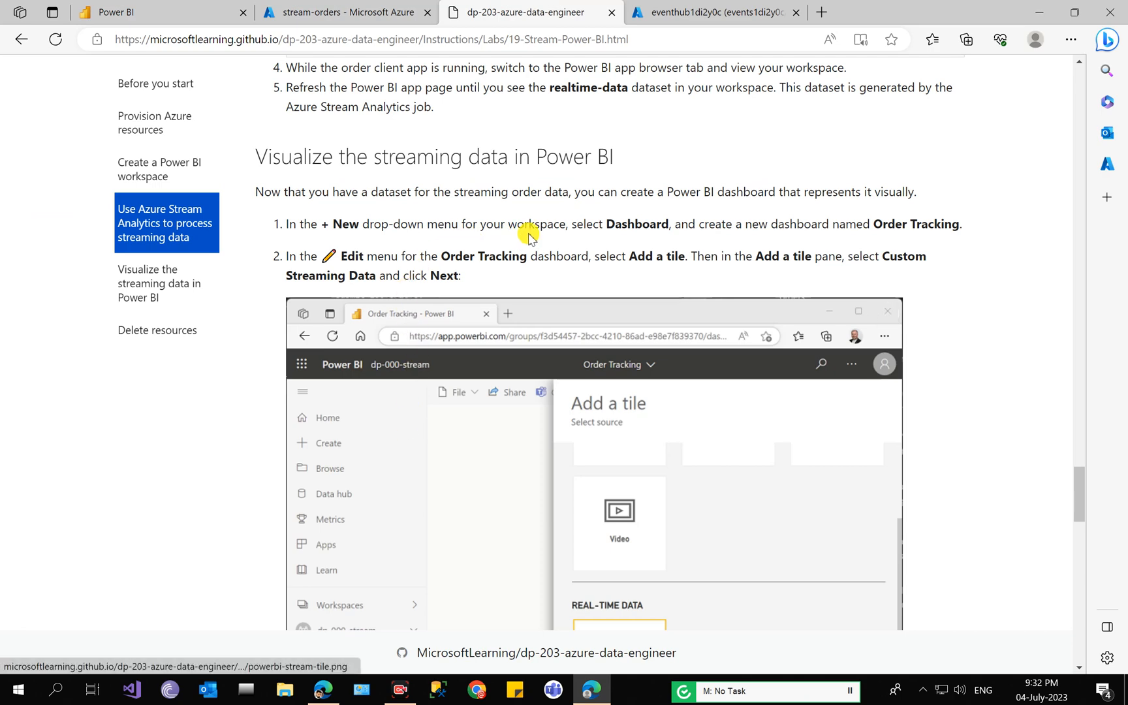
click(222, 9)
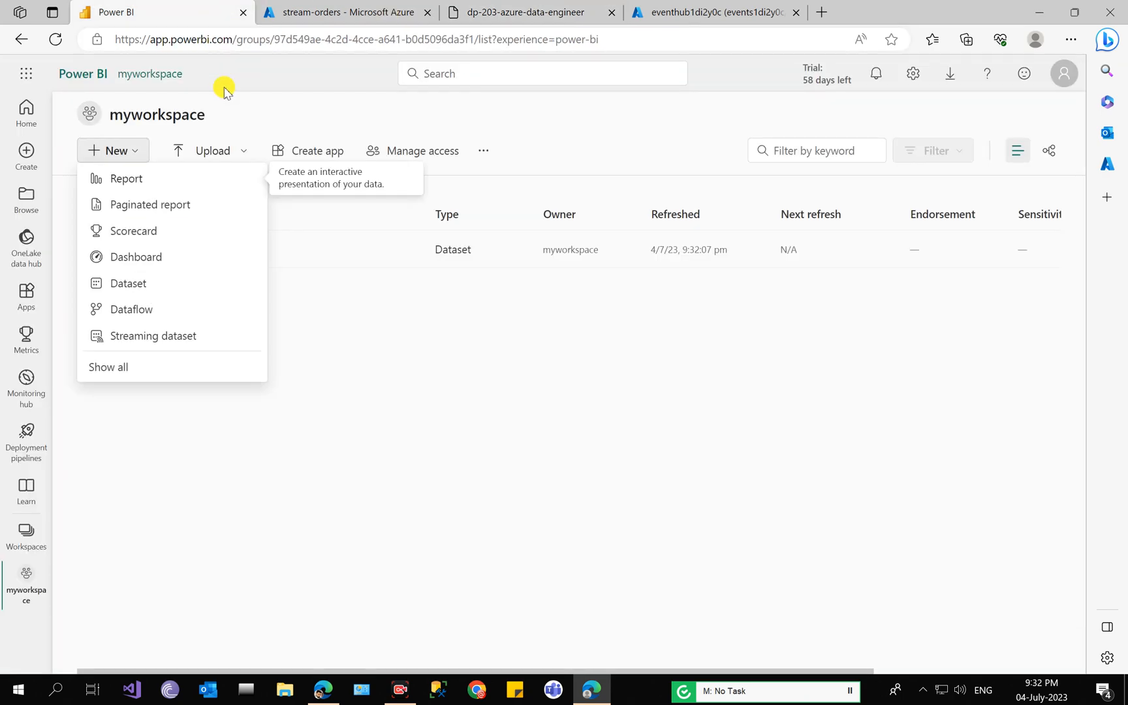
click(418, 437)
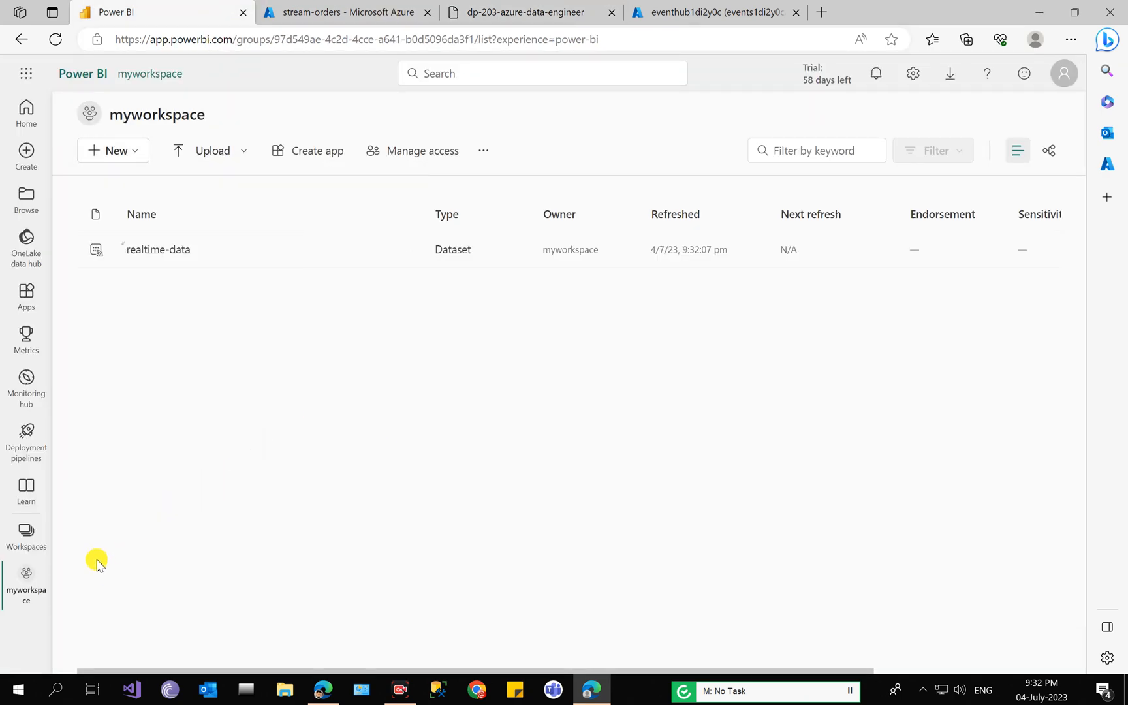
click(29, 549)
click(157, 252)
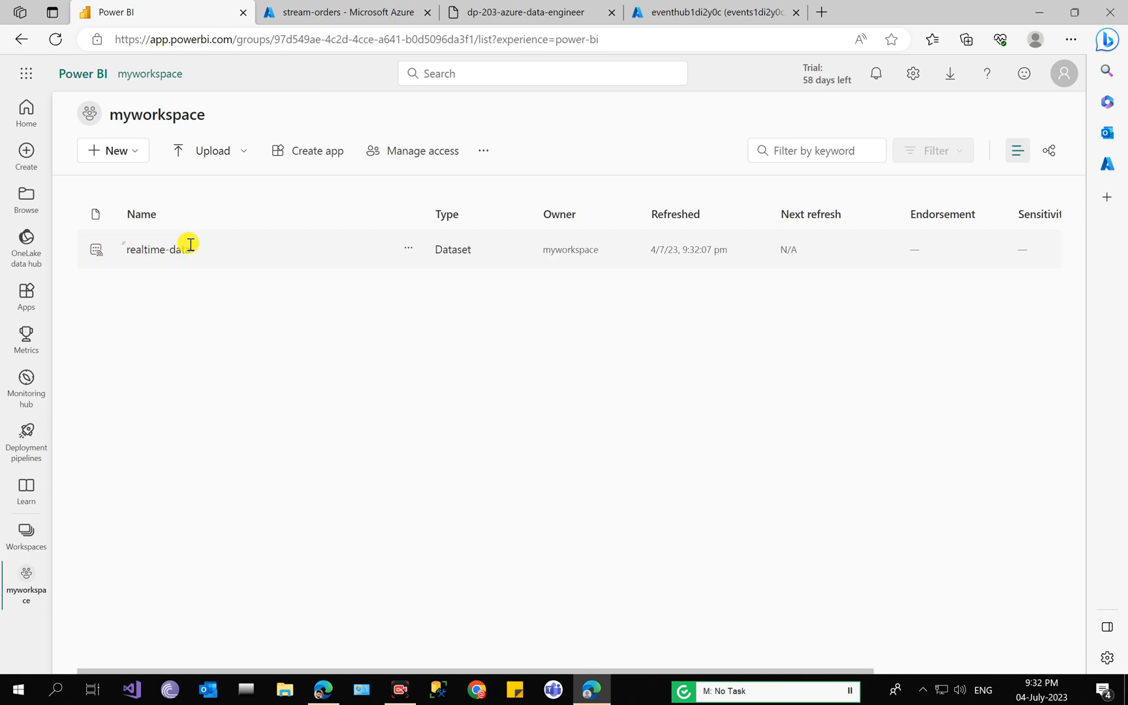
click(392, 12)
click(467, 12)
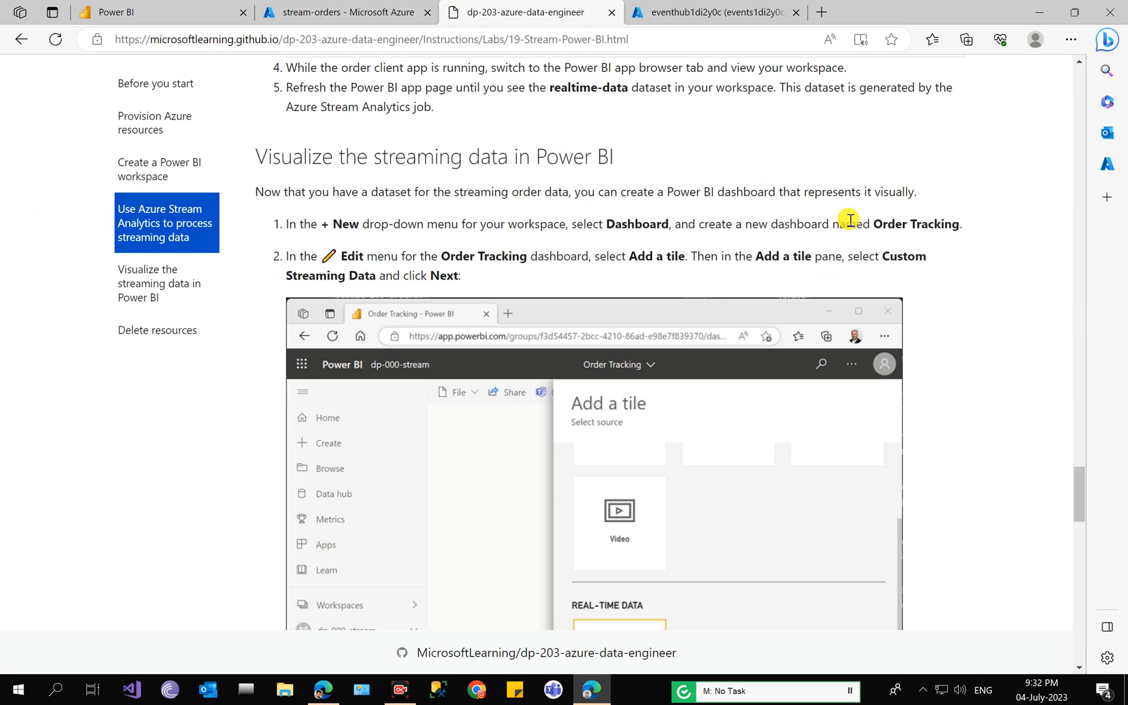
click(315, 6)
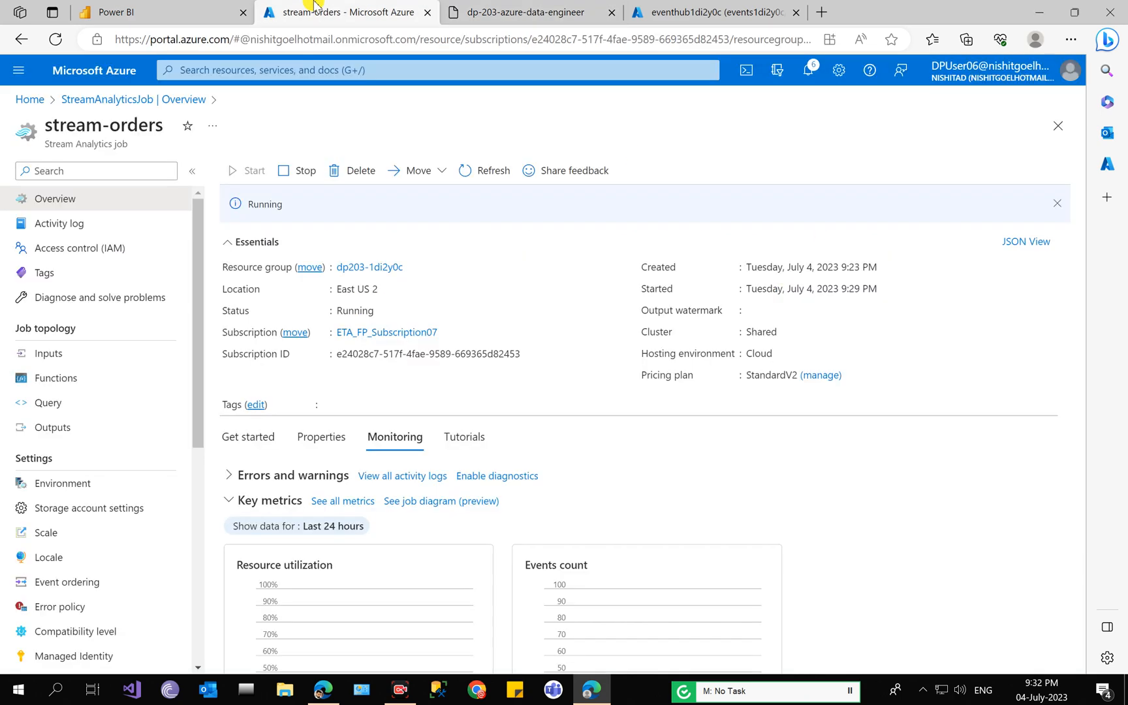
click(224, 9)
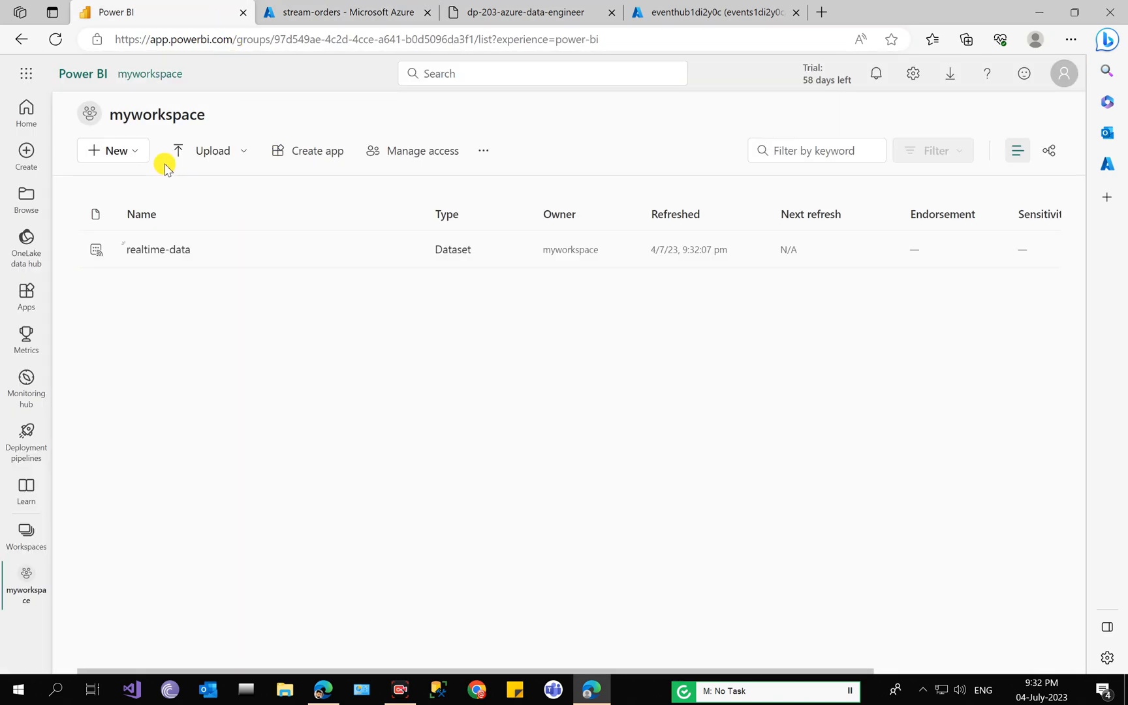
- Create a dashboard in myworkspace with the name "Order Tracking." copied from the lab instructions
click(135, 153)
click(146, 255)
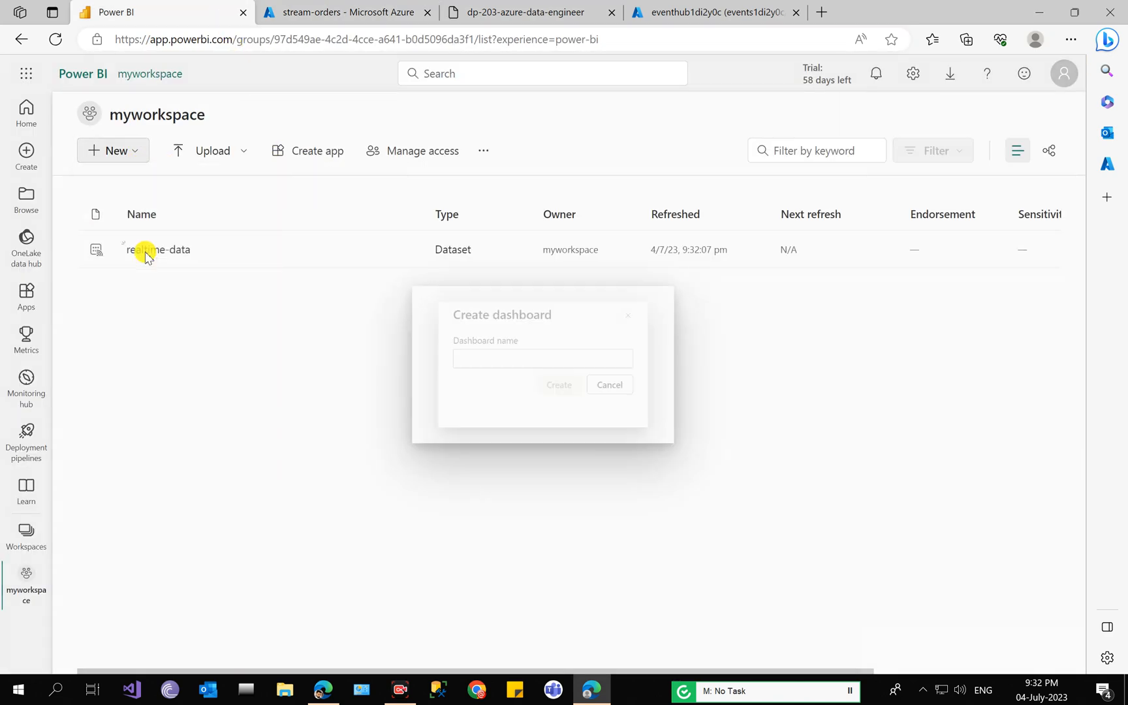
click(480, 12)
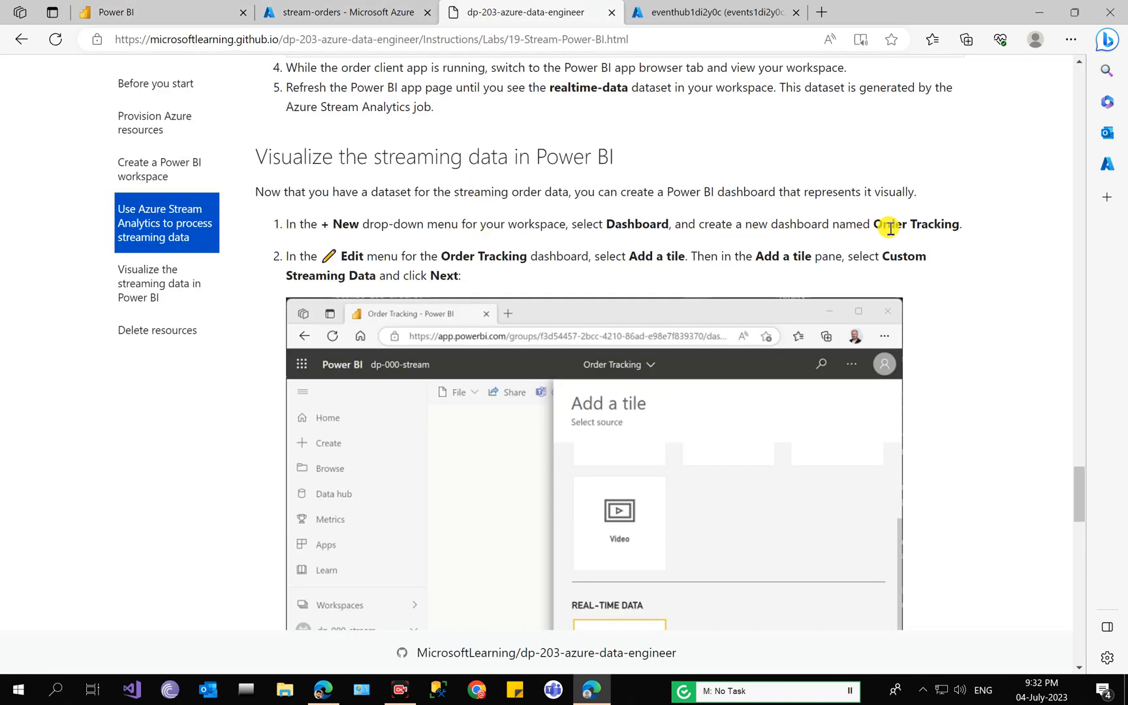
drag(877, 226, 966, 226)
right_click(947, 224)
click(901, 243)
click(188, 7)
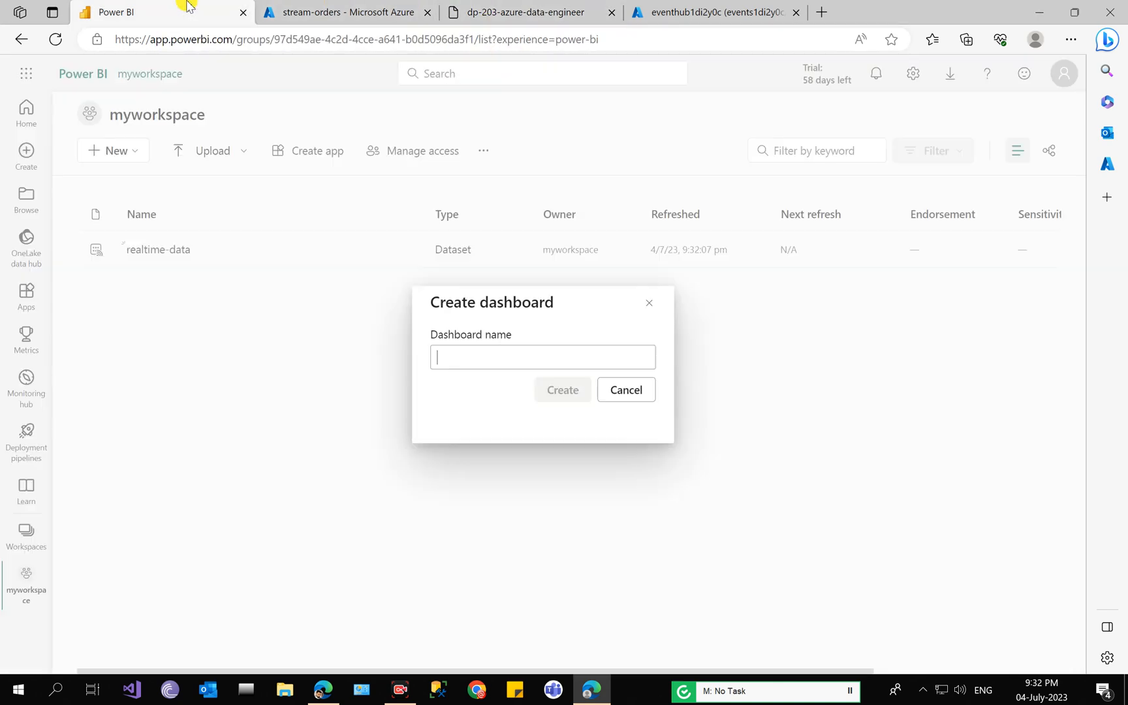
right_click(478, 360)
click(549, 478)
click(564, 392)
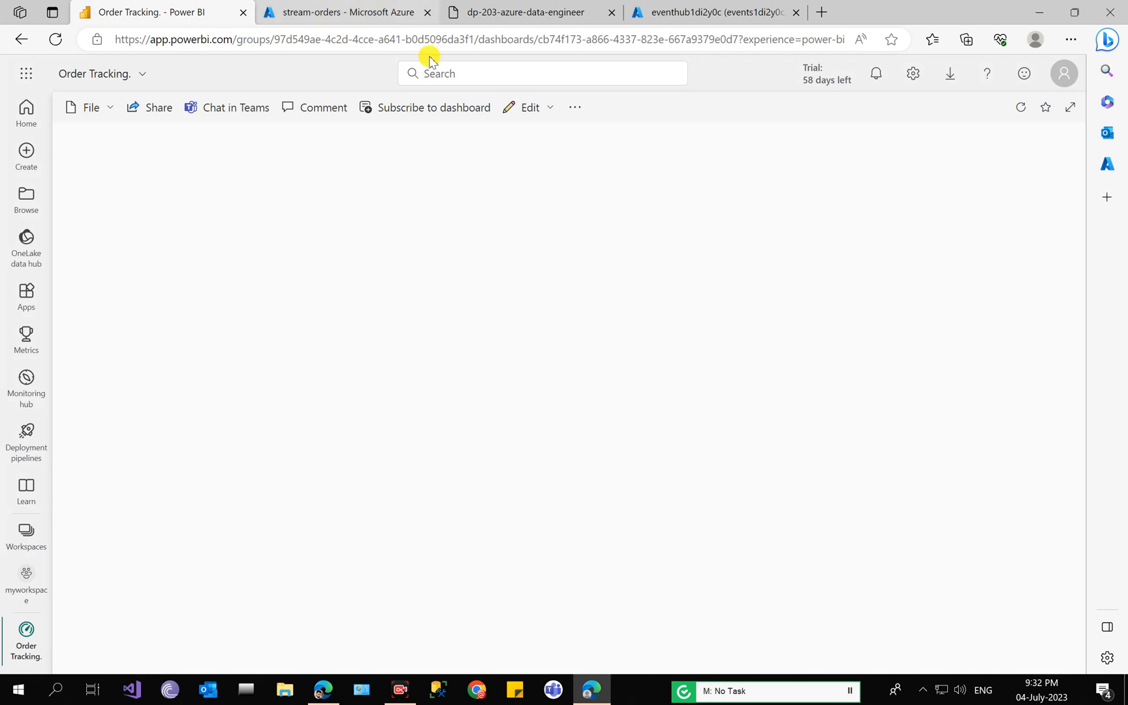
- Start adding a tile to the new dashboard as the lab instructs, with Custom Streaming Data as its source
click(576, 111)
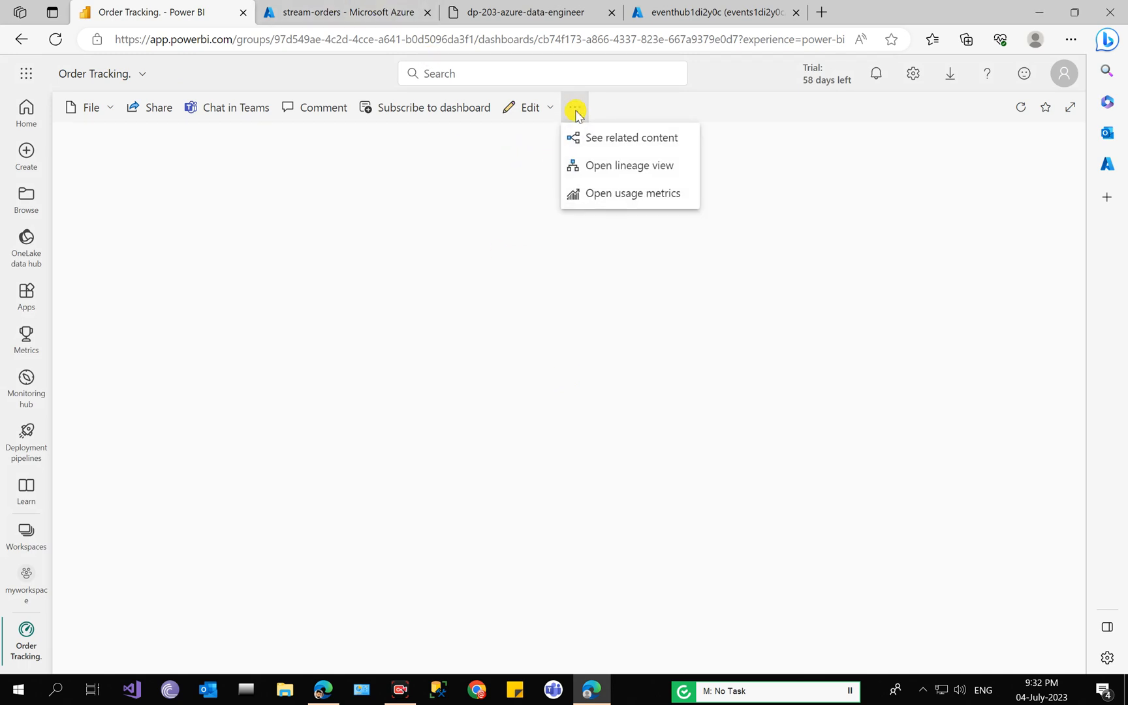
click(516, 13)
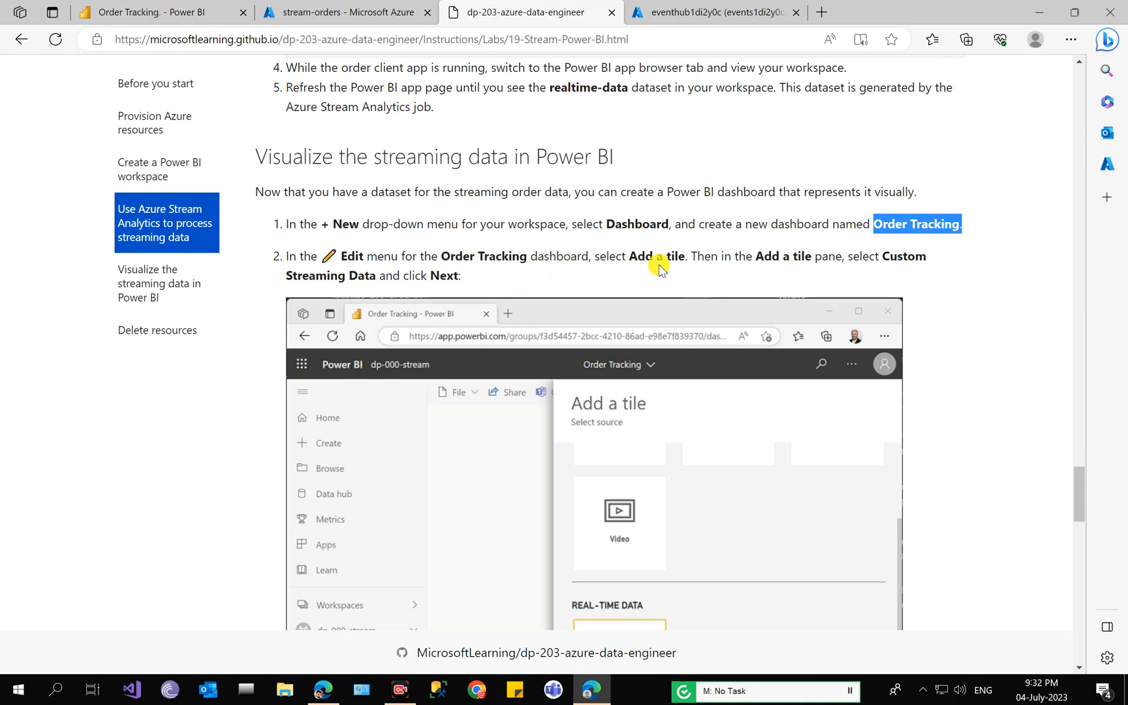
click(198, 6)
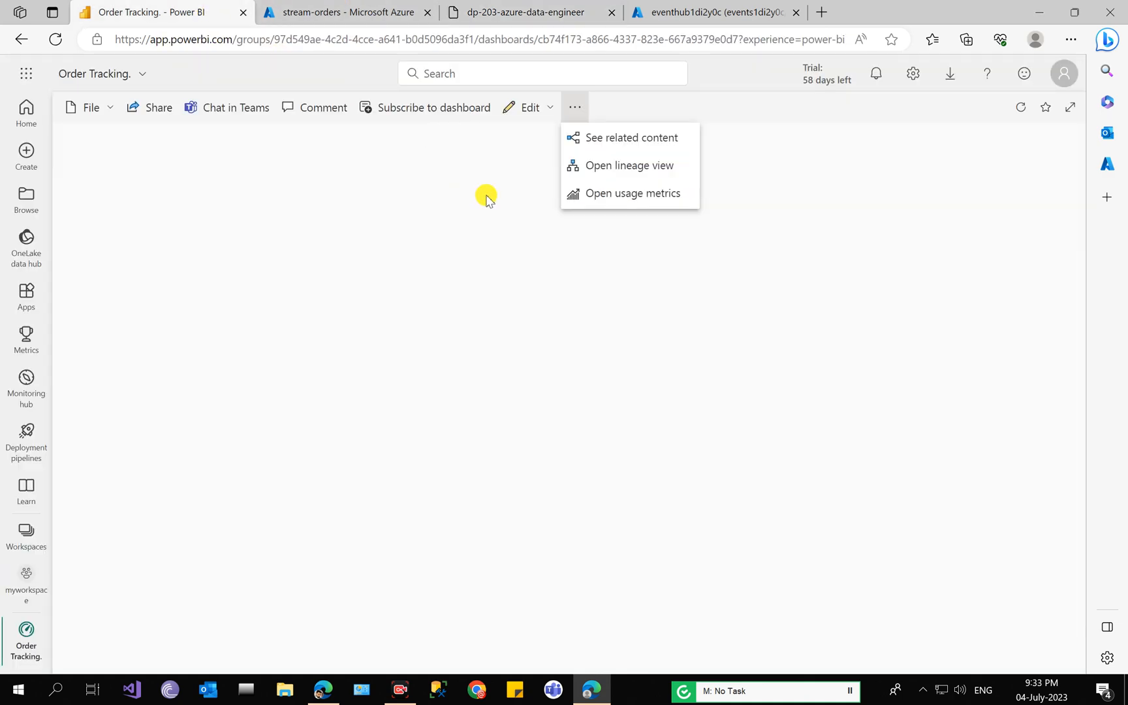
click(523, 103)
click(527, 106)
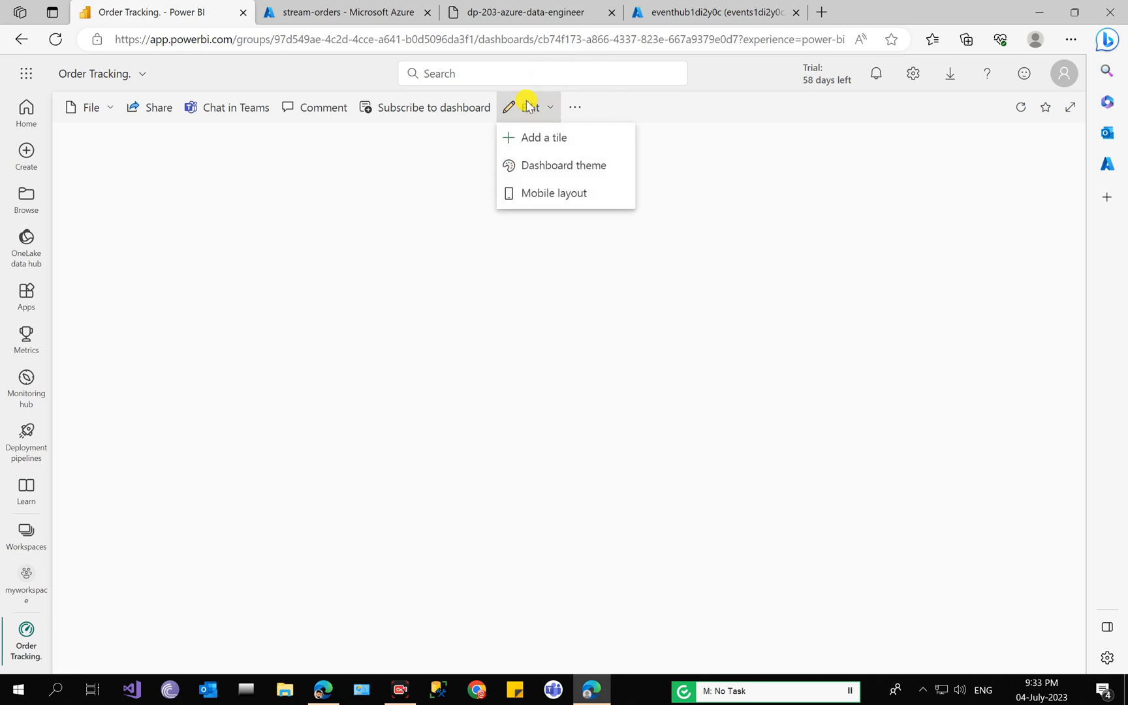
click(546, 139)
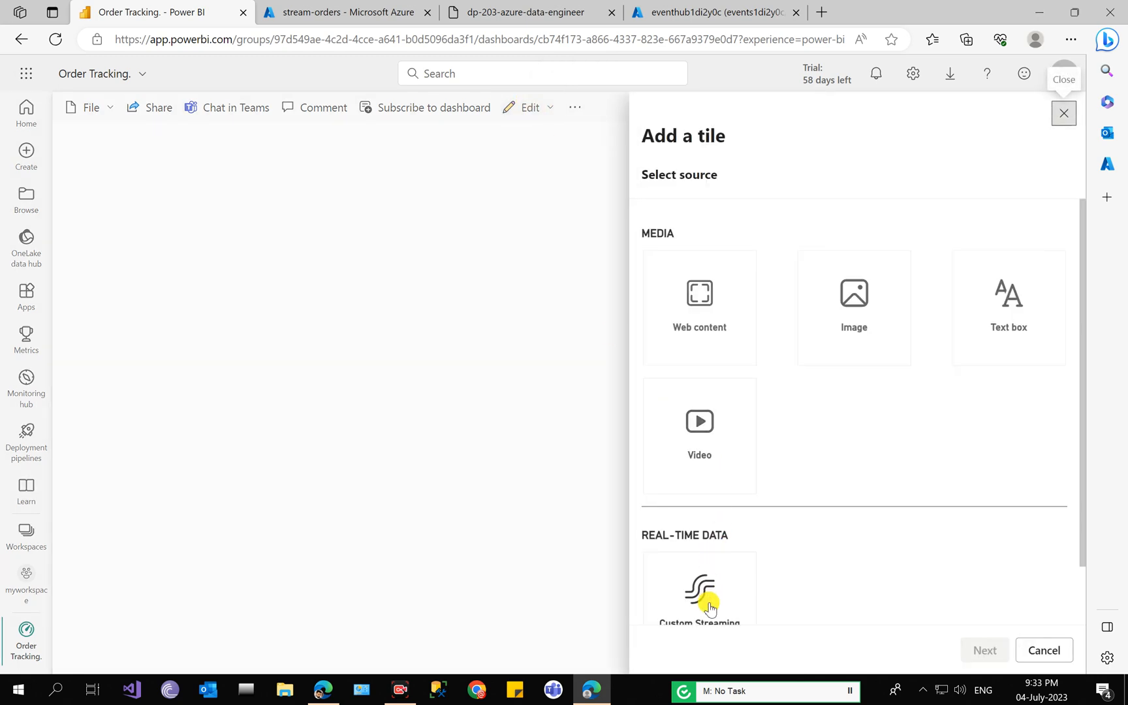
scroll(711, 607, down, 1)
click(706, 545)
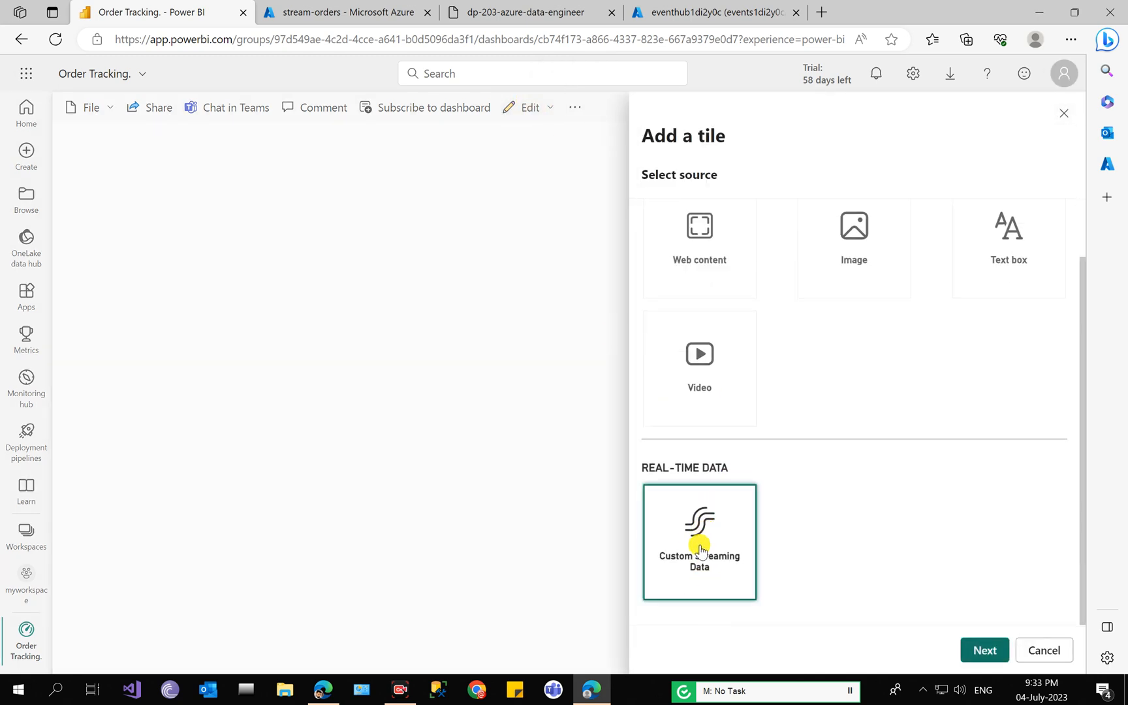
click(985, 650)
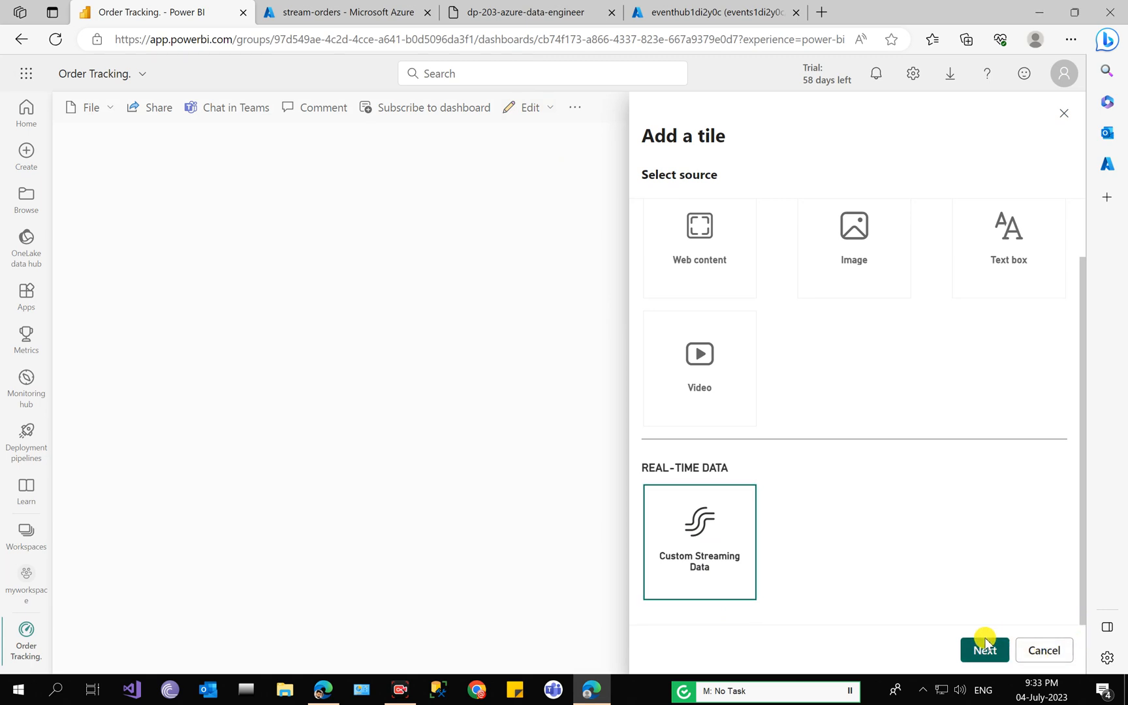
- Choose the realtime-data dataset for the tile and set its visualization type to Line chart
click(886, 272)
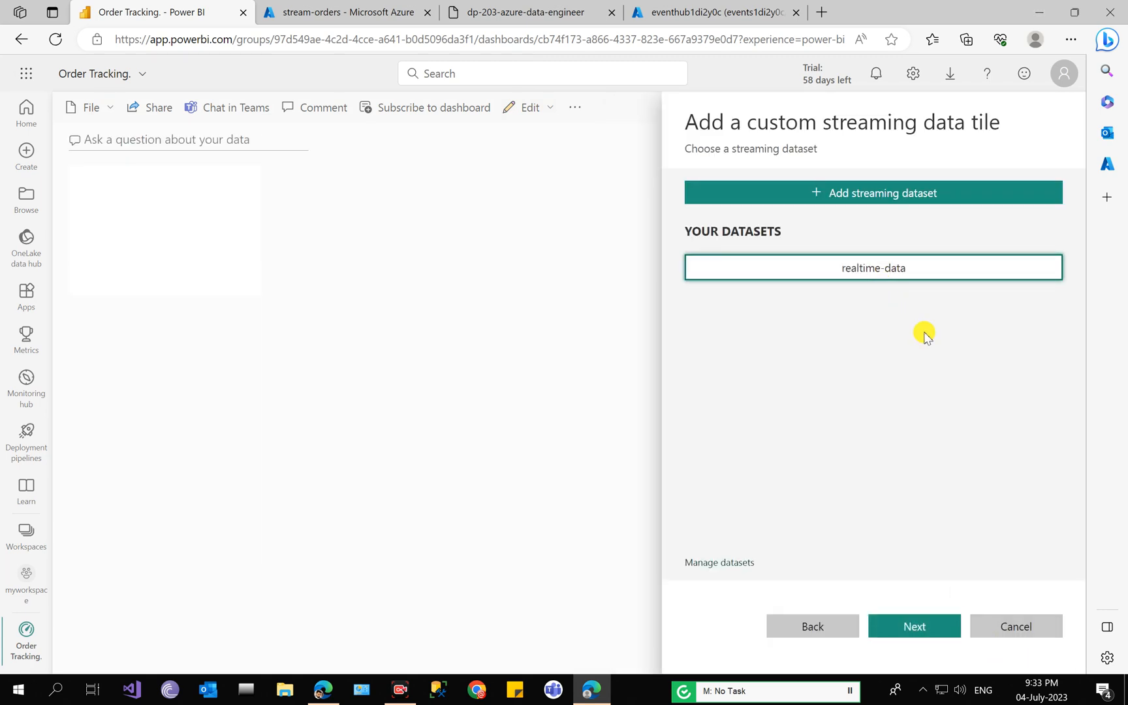
click(921, 620)
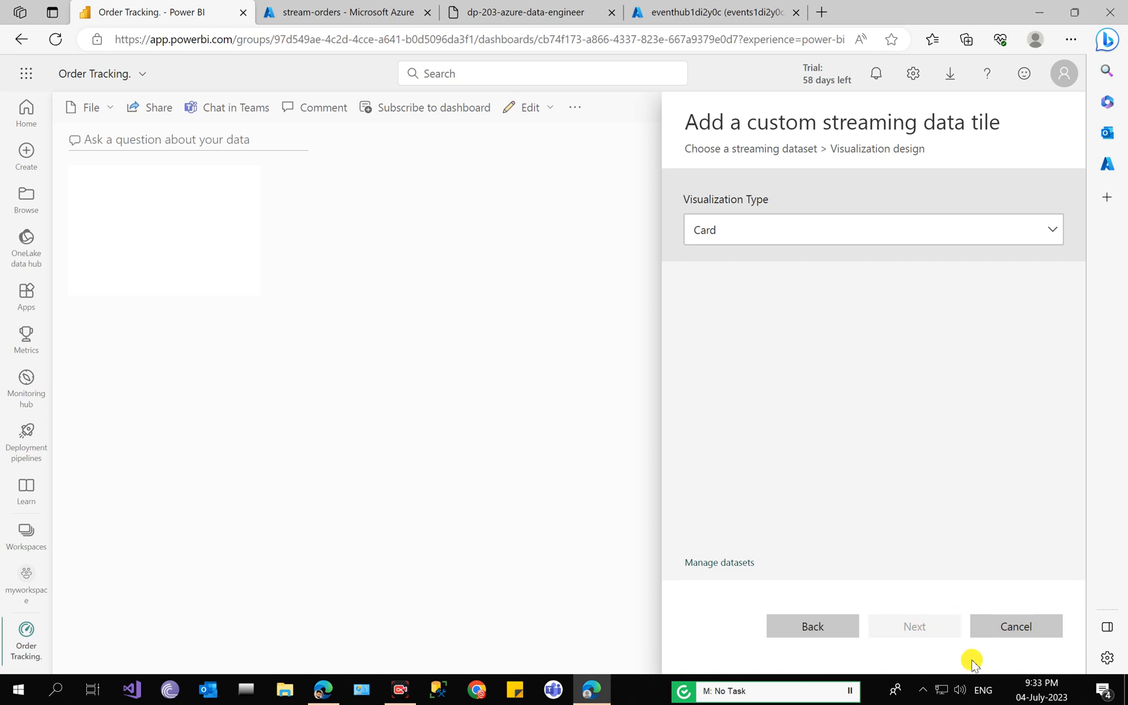
click(784, 228)
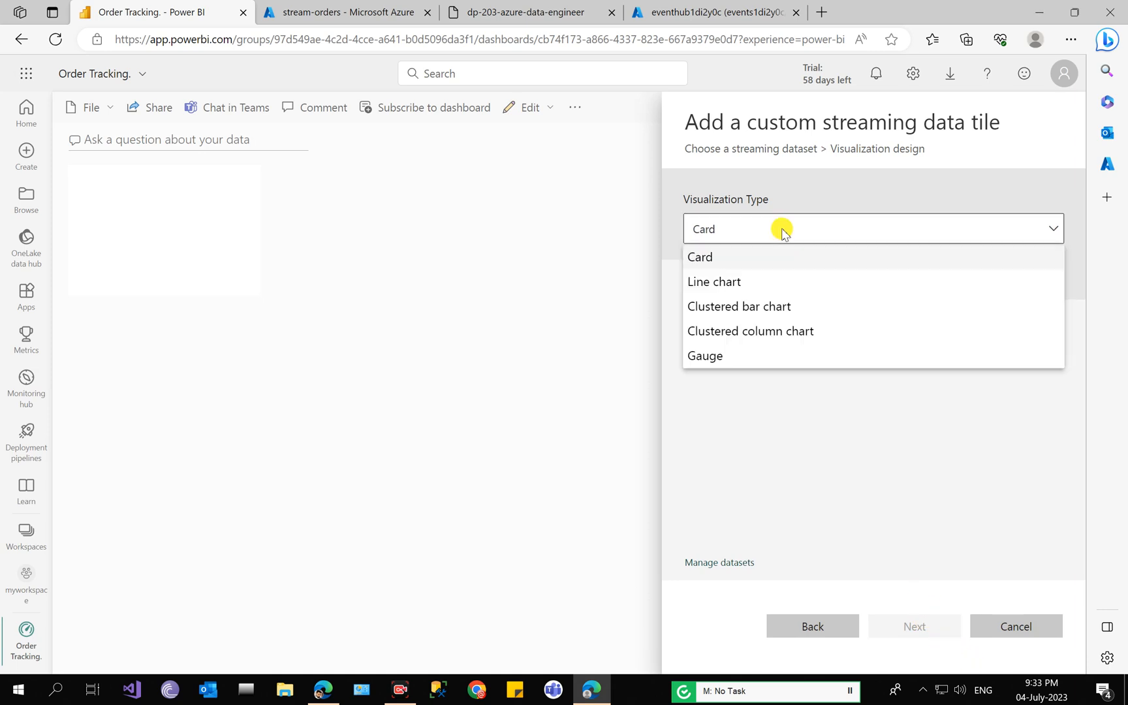
click(762, 288)
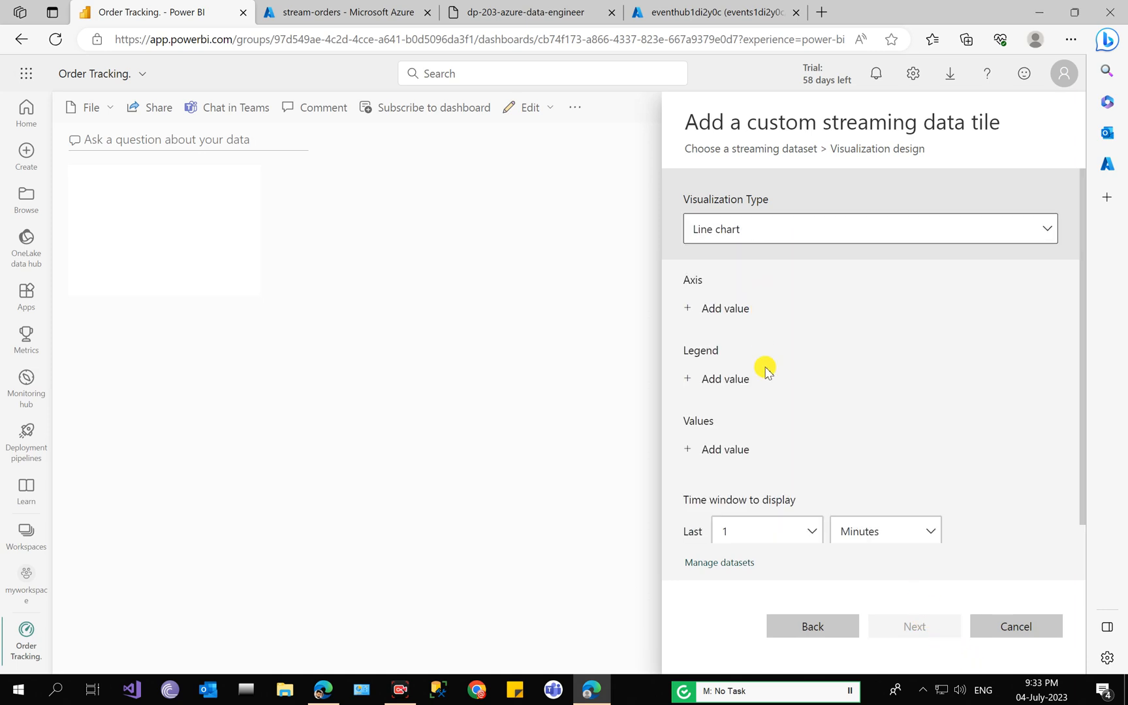
- Set the line chart's axis to EndTime and its value to Orders
click(738, 319)
click(731, 313)
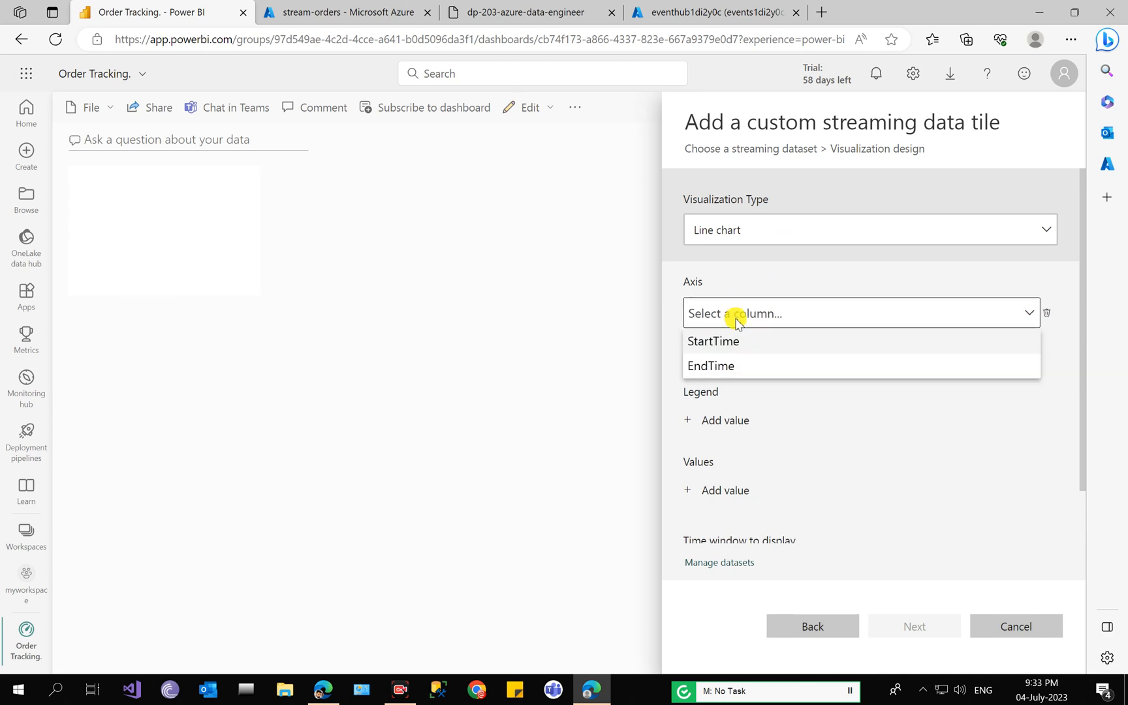
click(733, 371)
click(723, 493)
click(734, 498)
click(734, 545)
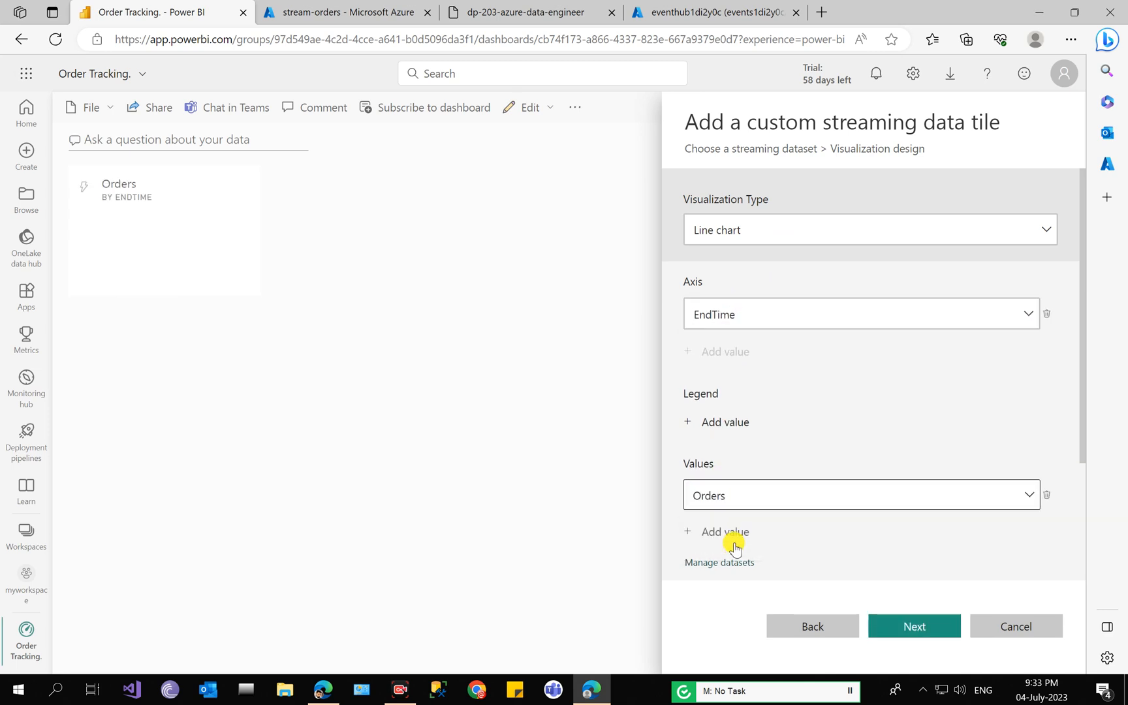
- Check the line chart settings against the lab instructions and proceed to the tile details with the 1-minute time window
click(534, 12)
scroll(471, 390, down, 7)
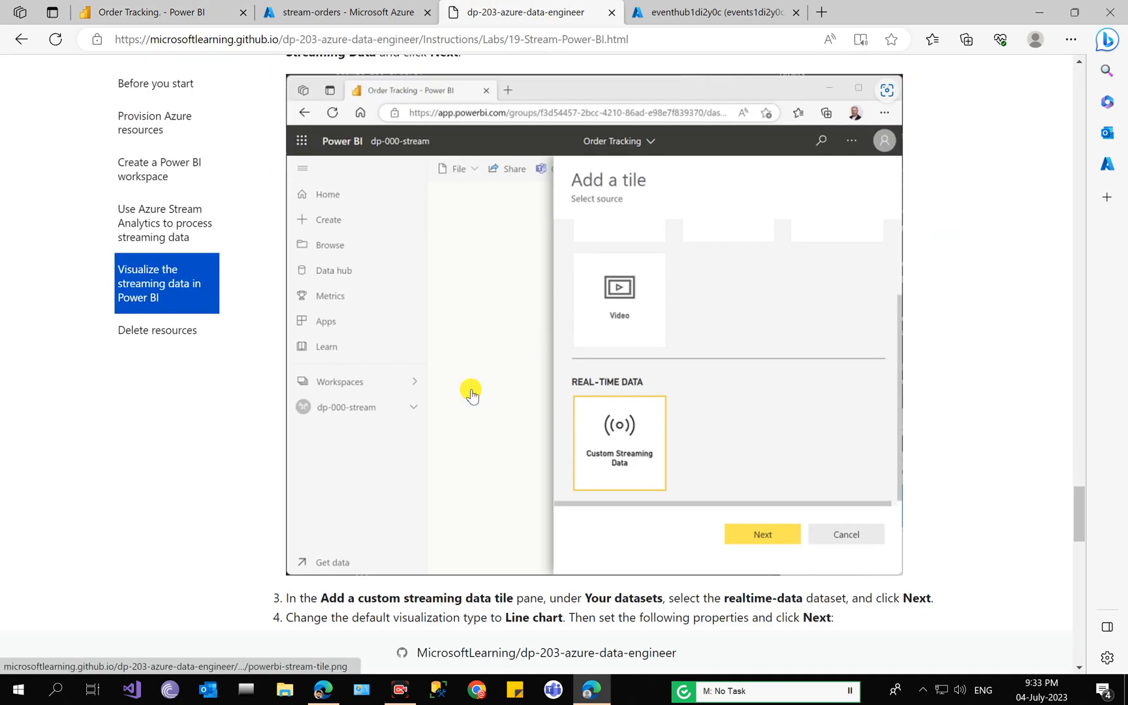
click(183, 8)
scroll(723, 478, down, 2)
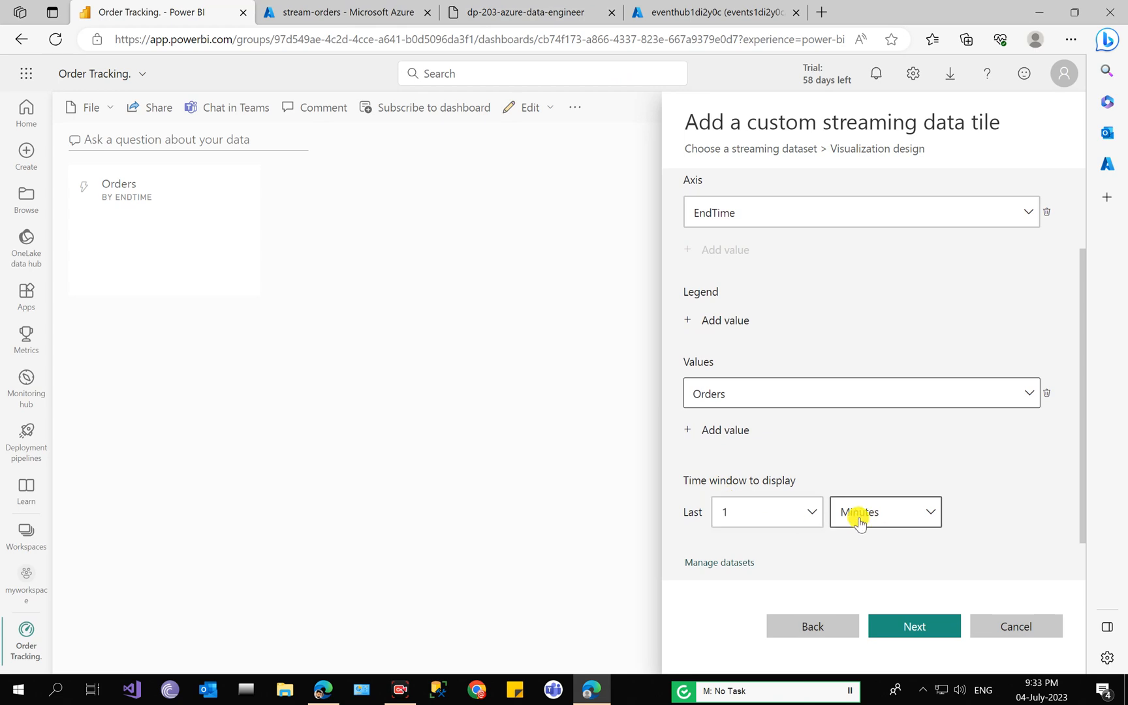
click(914, 627)
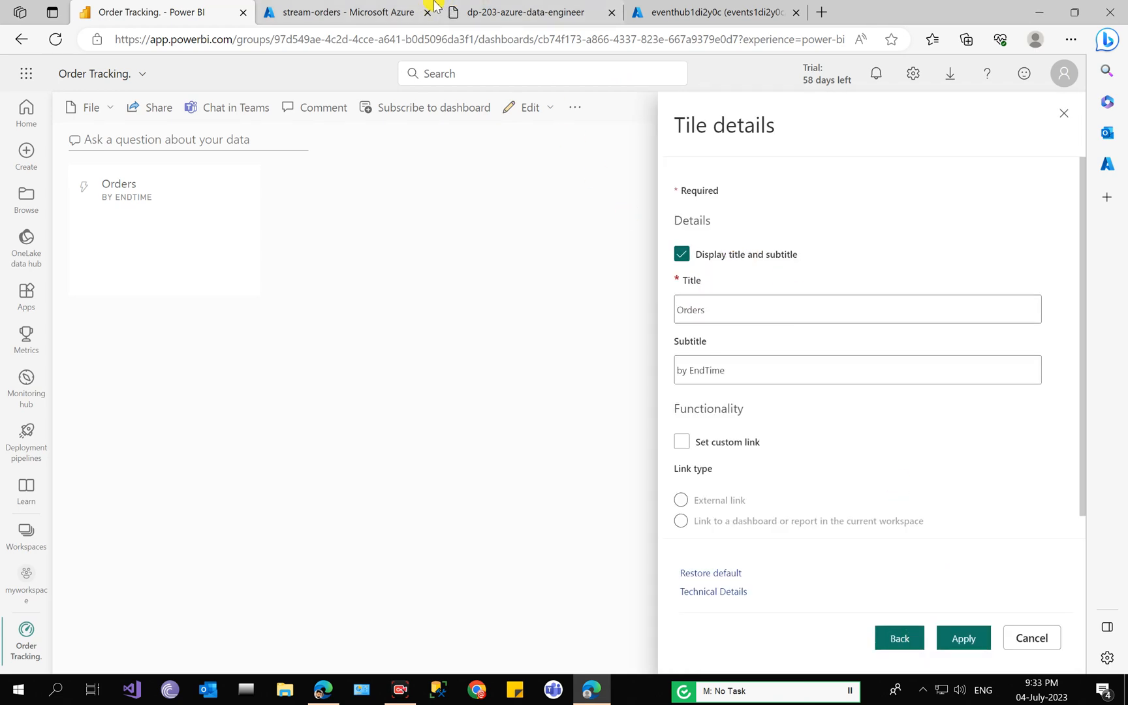
- Title the tile Real-time Order Count as the lab specifies, apply it, and enlarge the tile on the dashboard
click(502, 13)
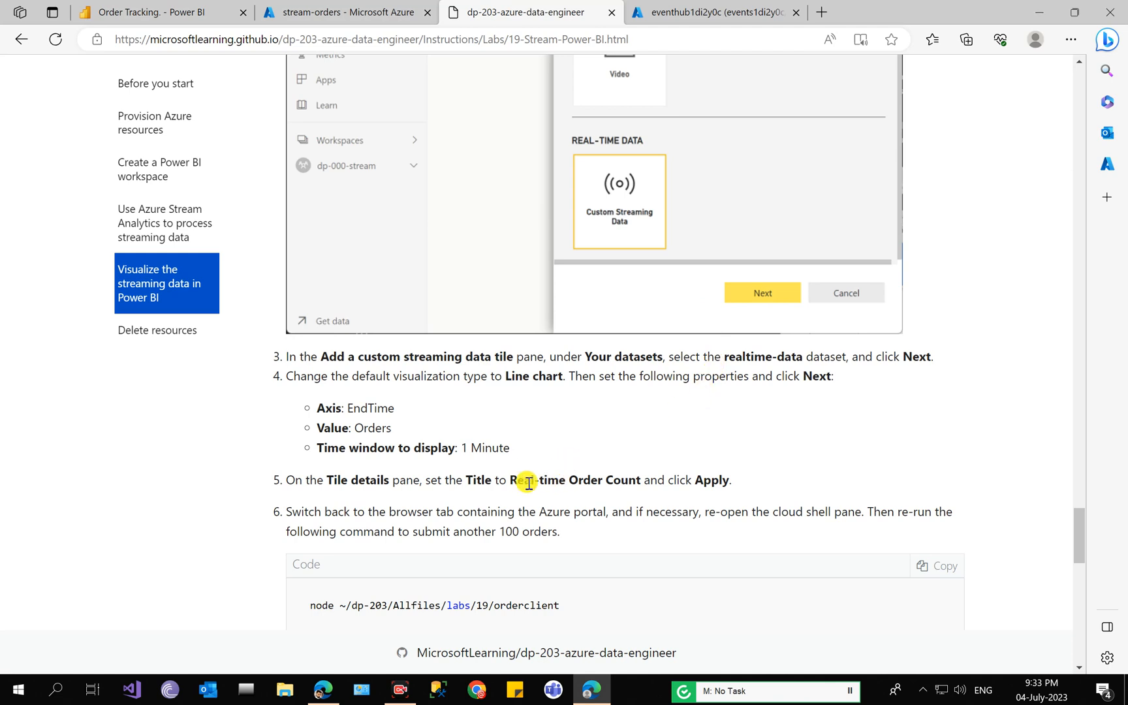
drag(512, 481, 637, 481)
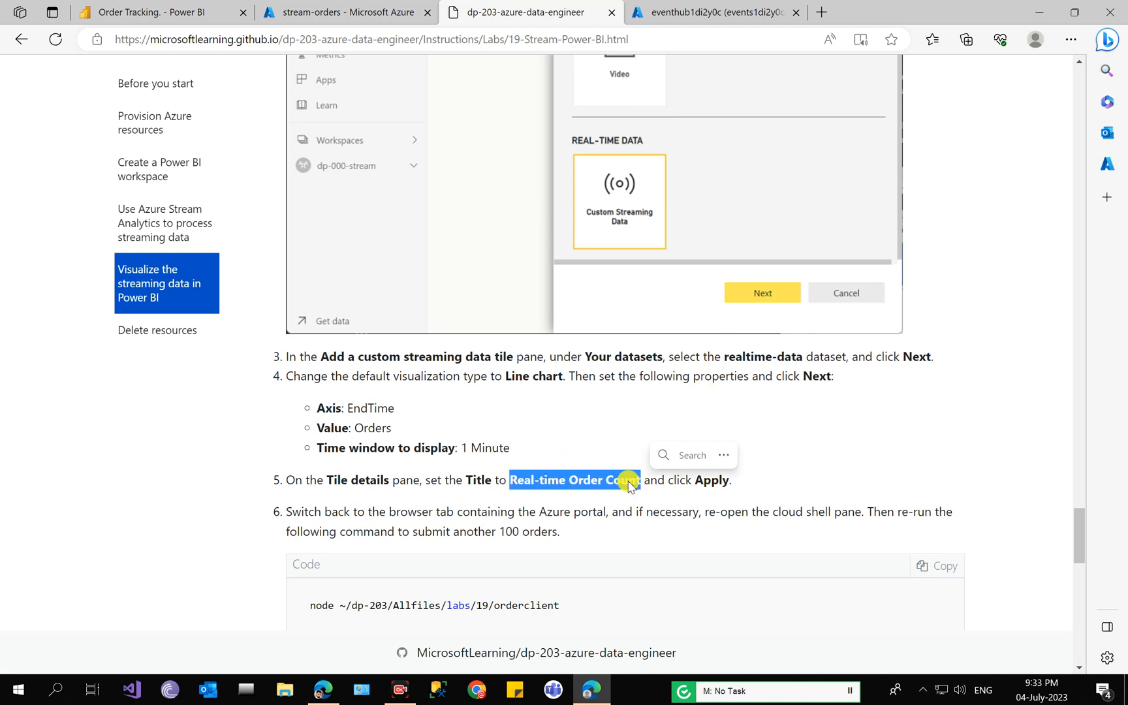
right_click(632, 482)
click(695, 183)
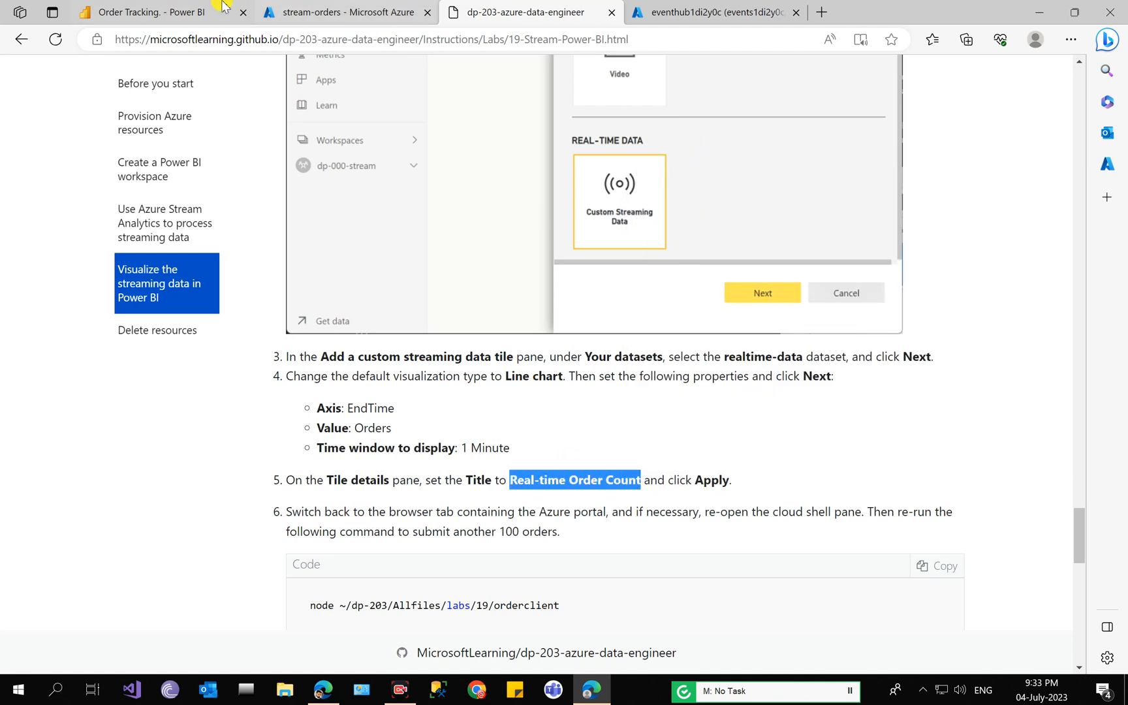
click(192, 9)
click(714, 314)
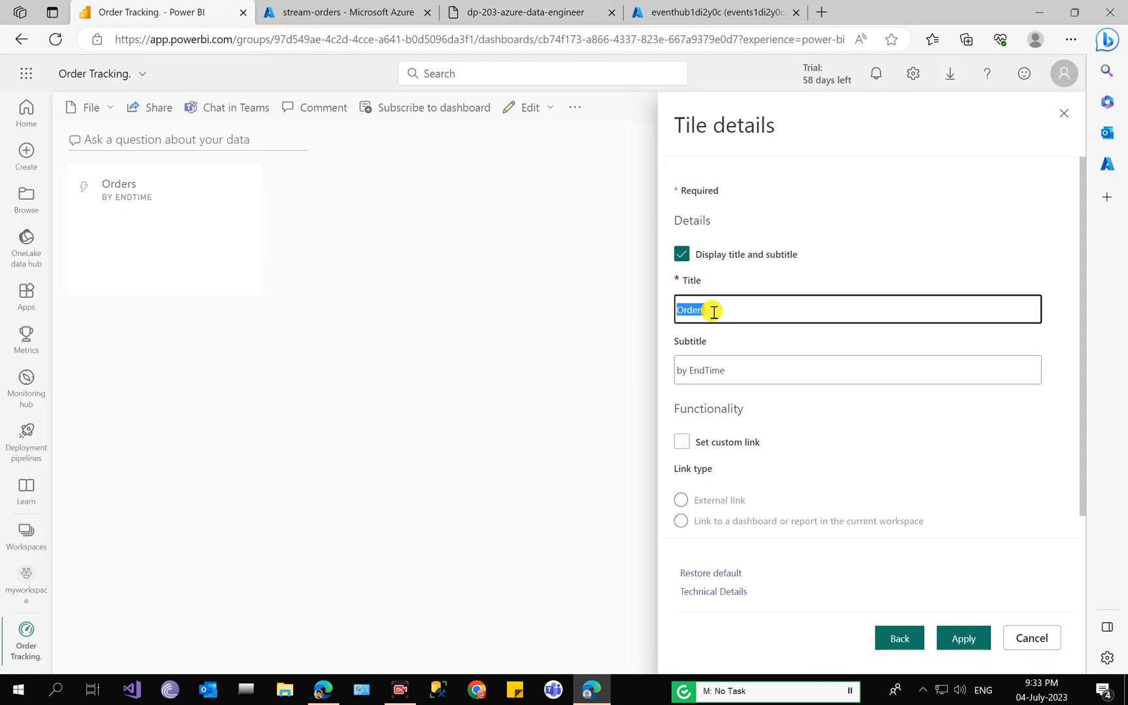
right_click(714, 312)
click(788, 409)
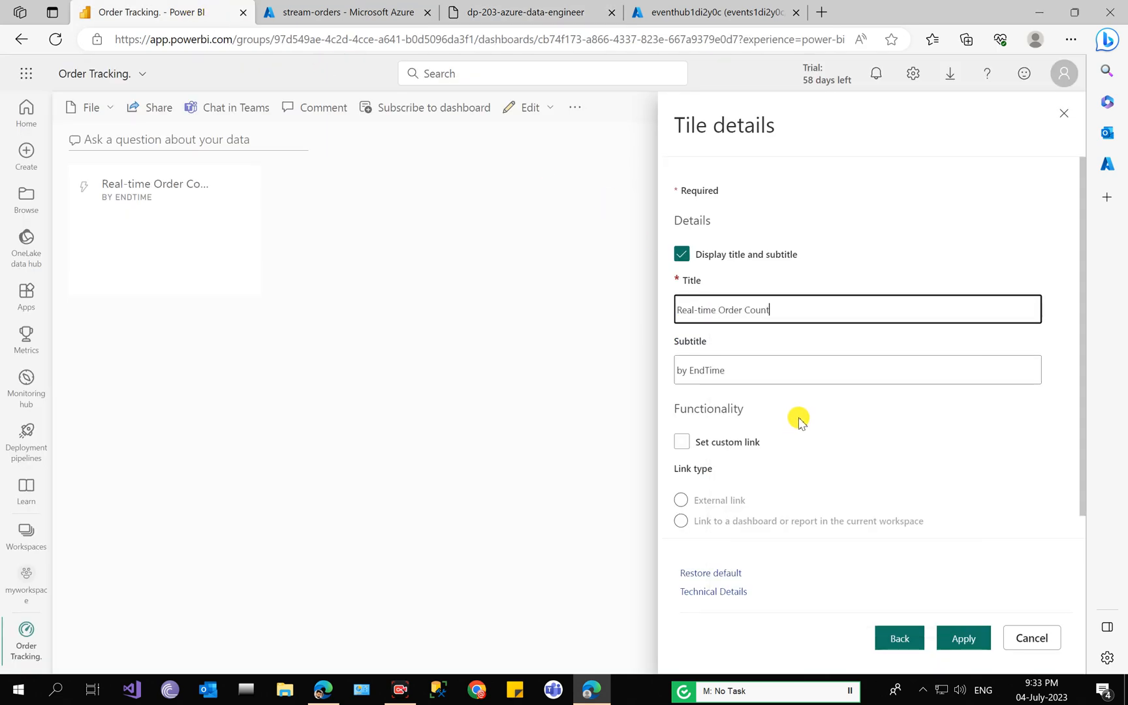
click(960, 638)
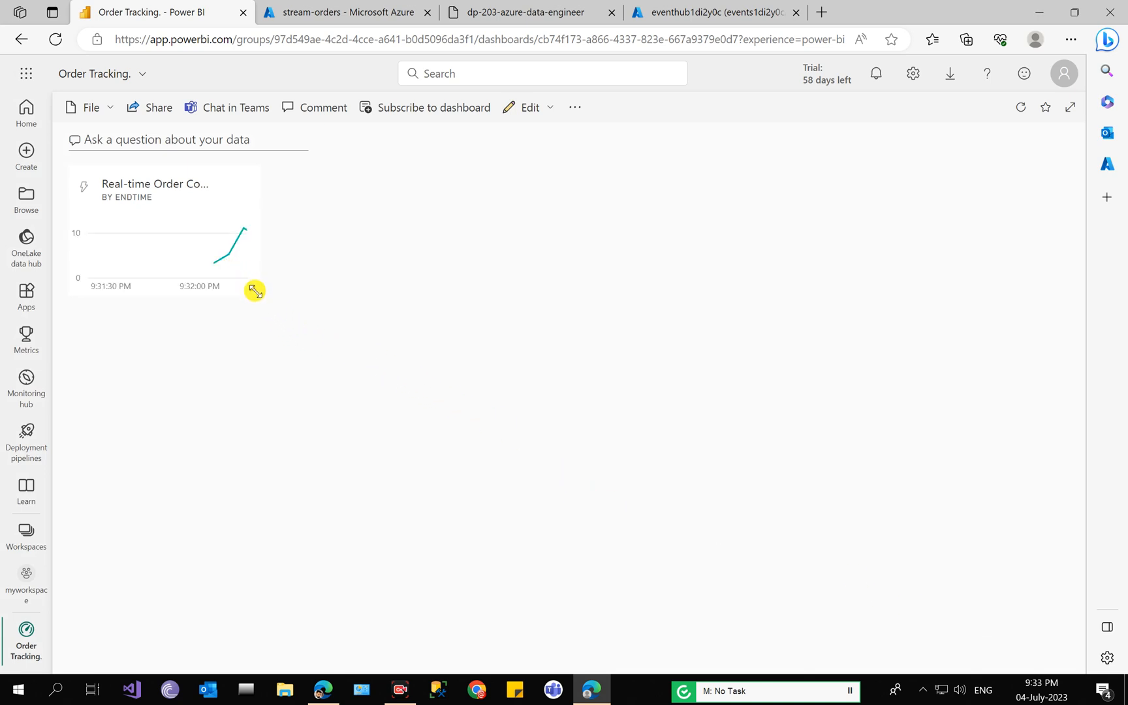
drag(257, 292, 662, 567)
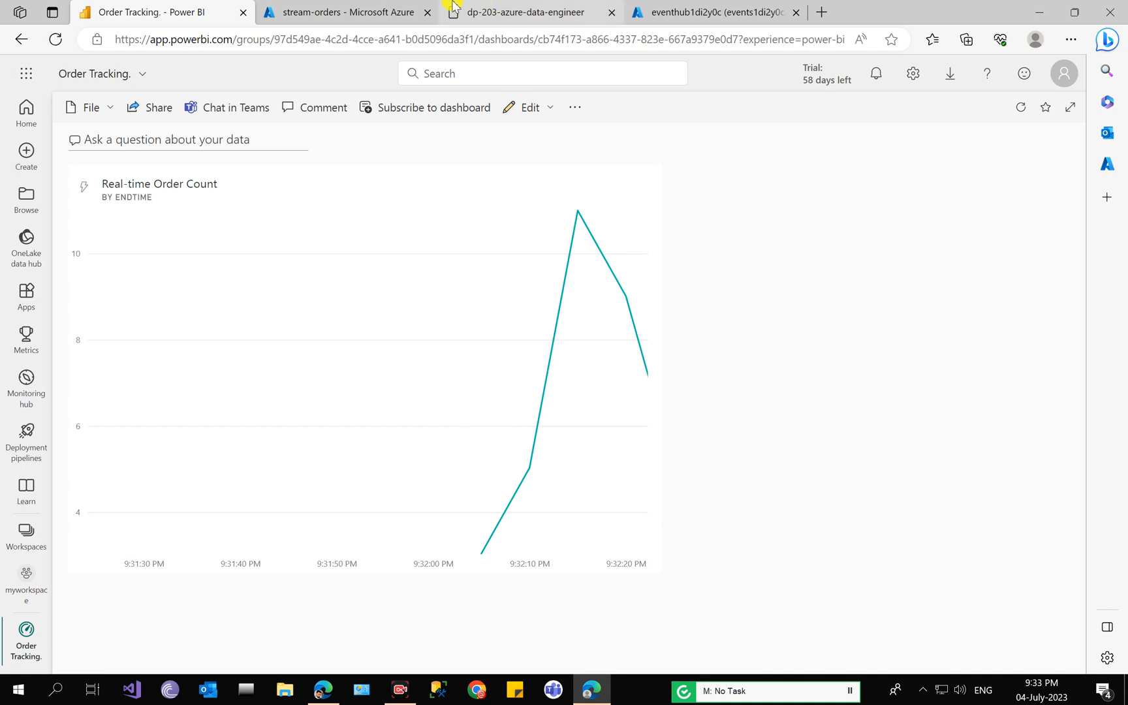
- Copy the lab's node ~/dp-203/Allfiles/labs/19/orderclient command, run it in Cloud Shell, and watch the chart on the Order Tracking dashboard
click(507, 12)
scroll(504, 514, down, 5)
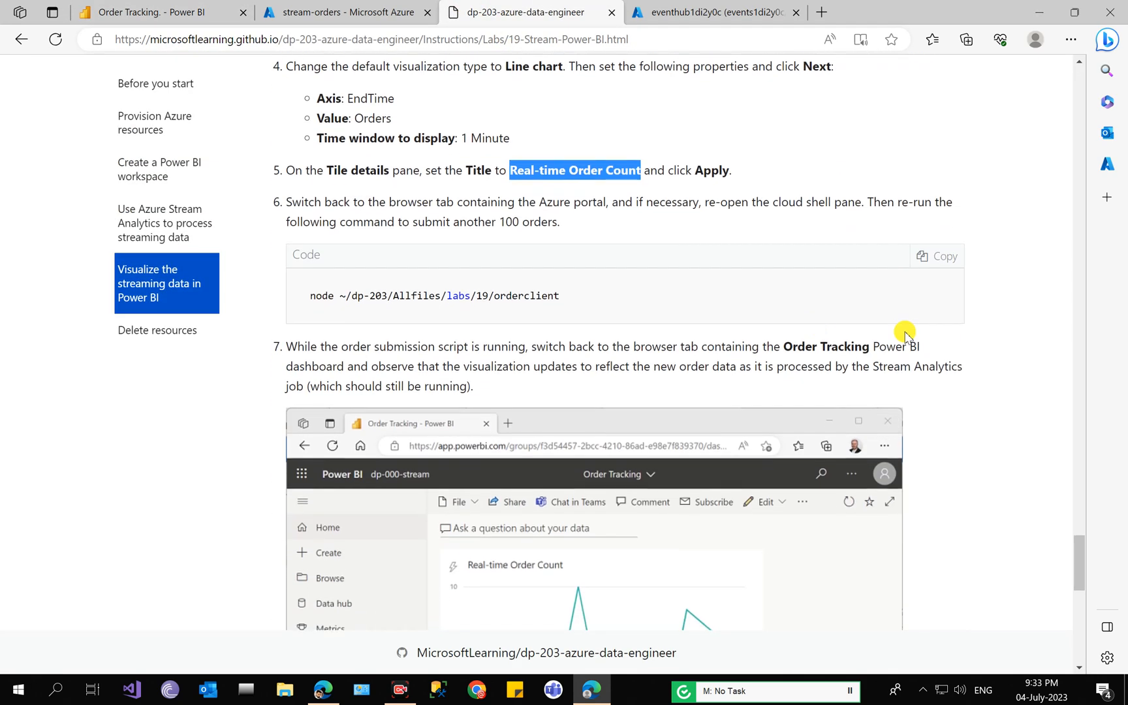
click(936, 257)
click(737, 7)
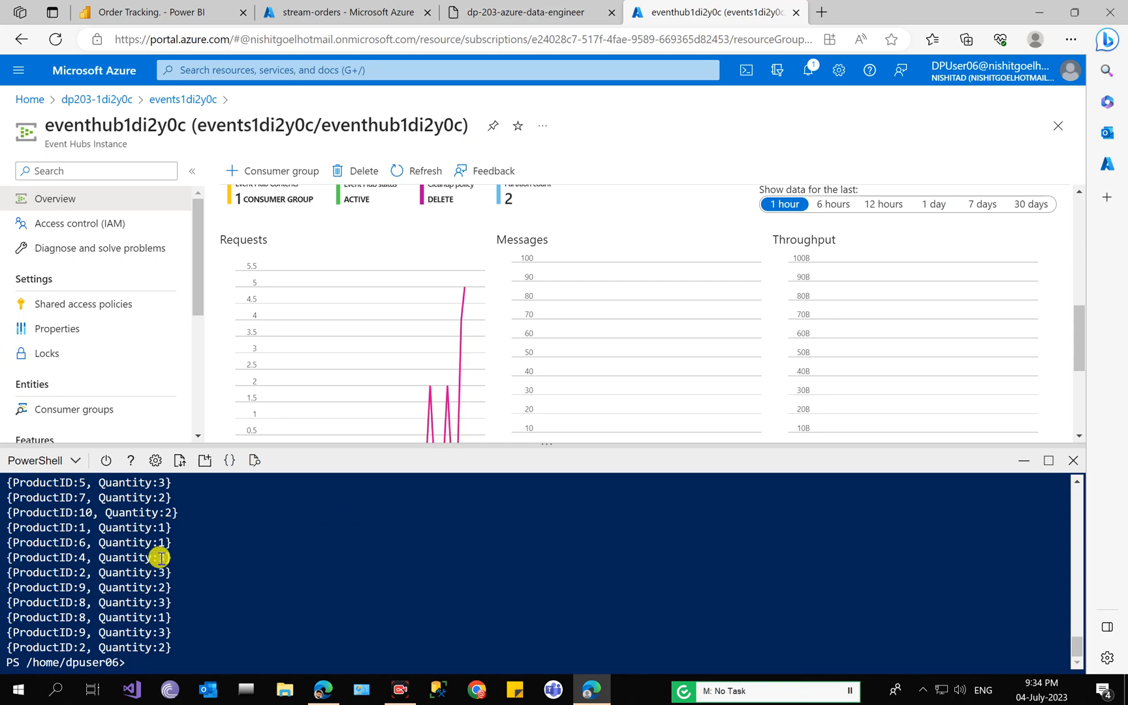
right_click(143, 668)
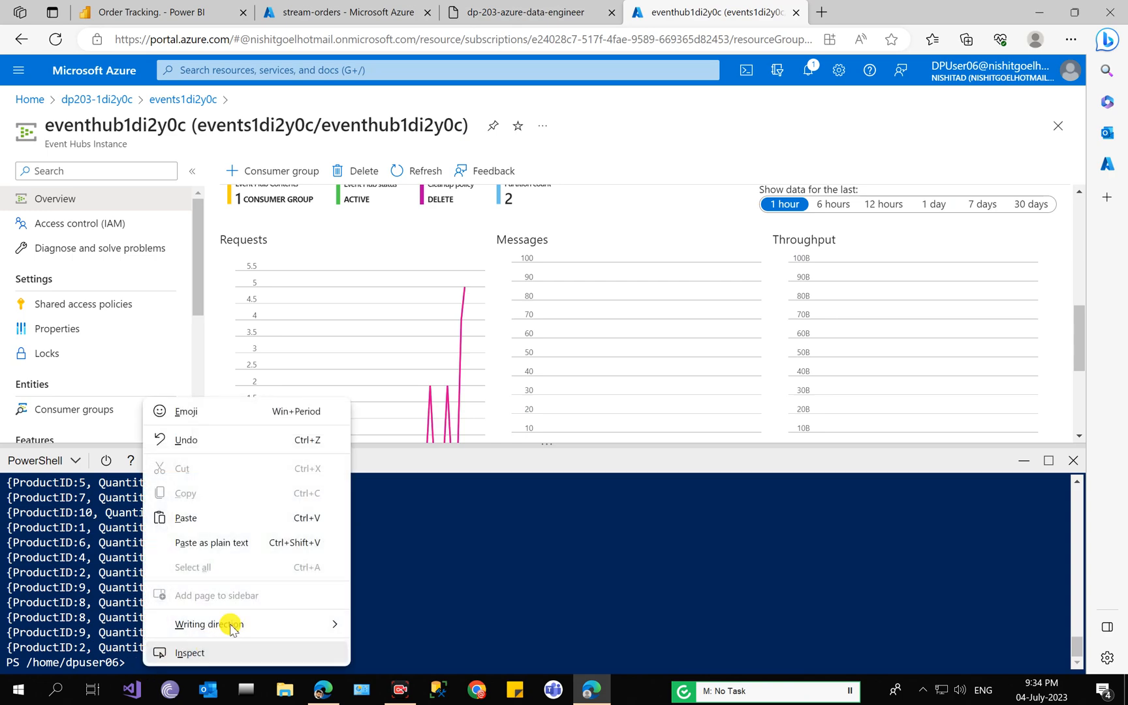
click(219, 537)
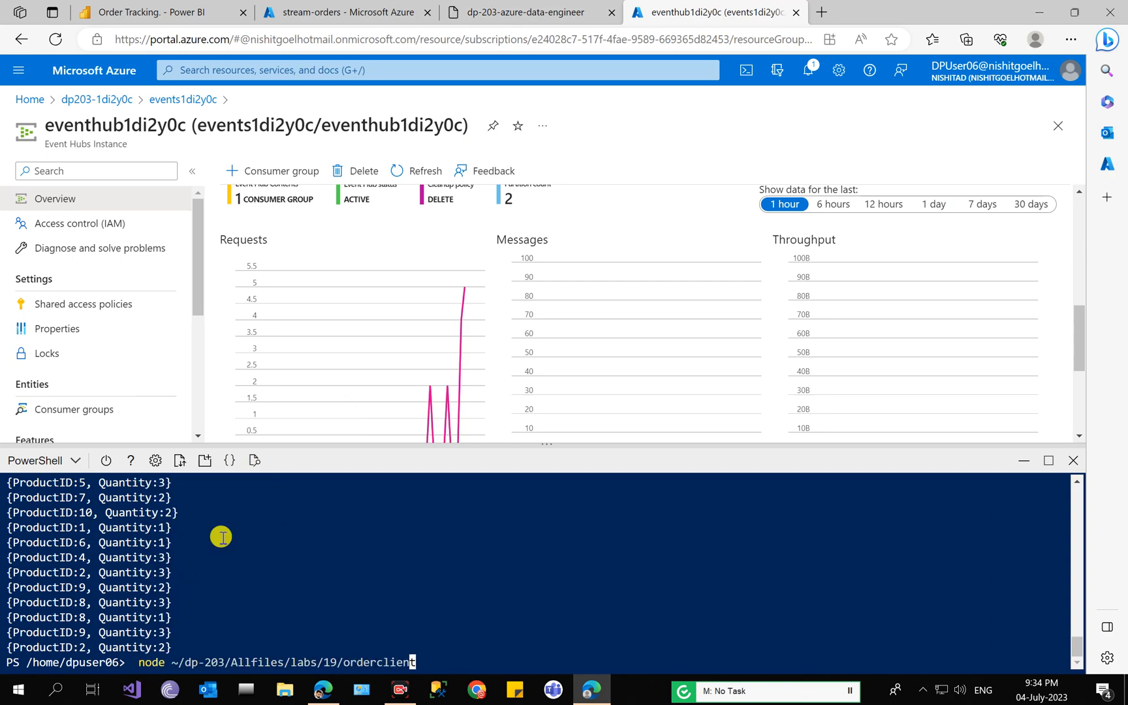
key(Return)
click(169, 9)
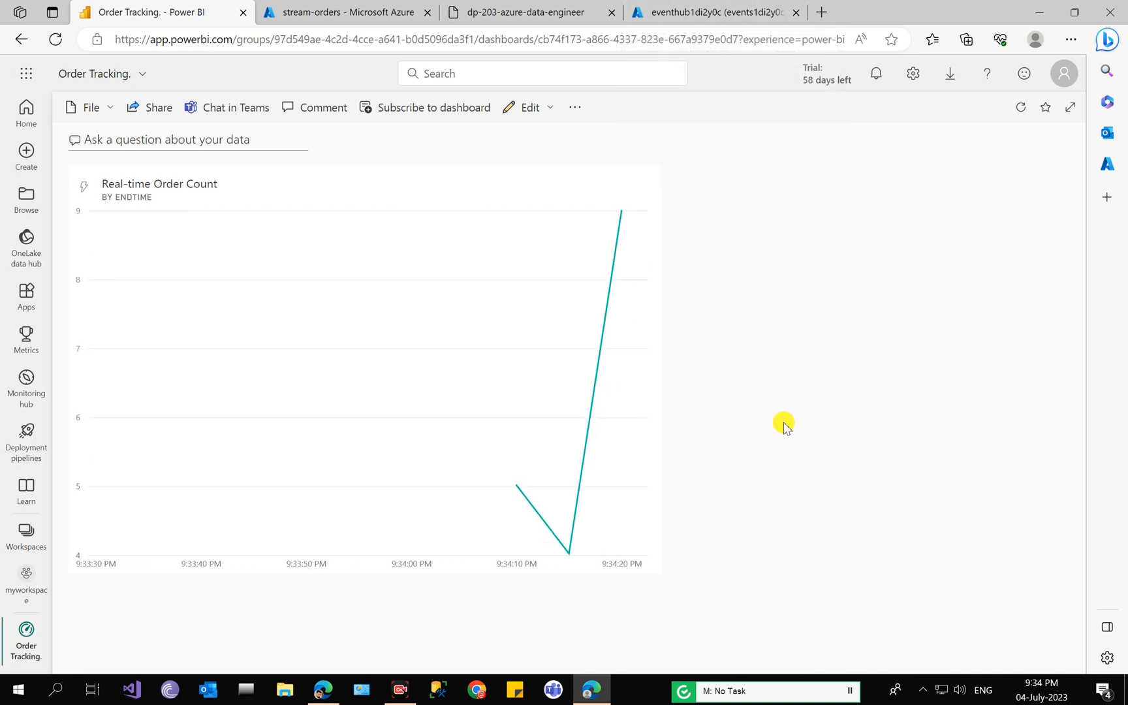
- Run the orderclient script in Cloud Shell once more to submit further orders, and return to the dashboard's Real-time Order Count tile
click(529, 11)
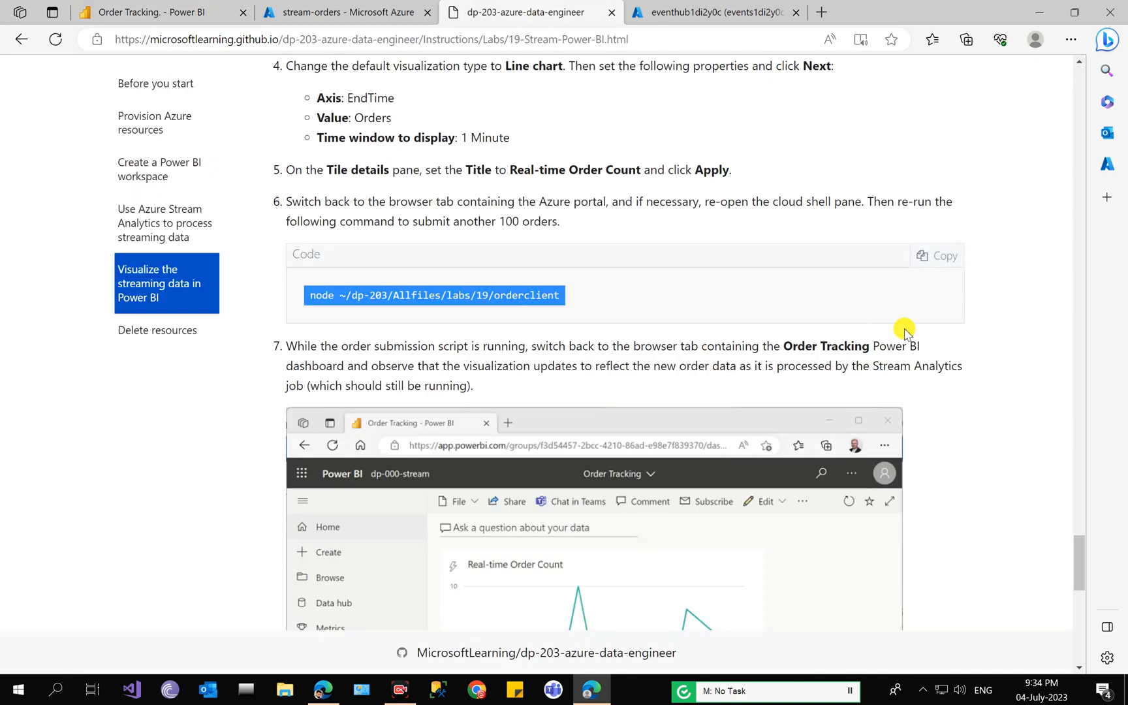
click(933, 255)
click(220, 10)
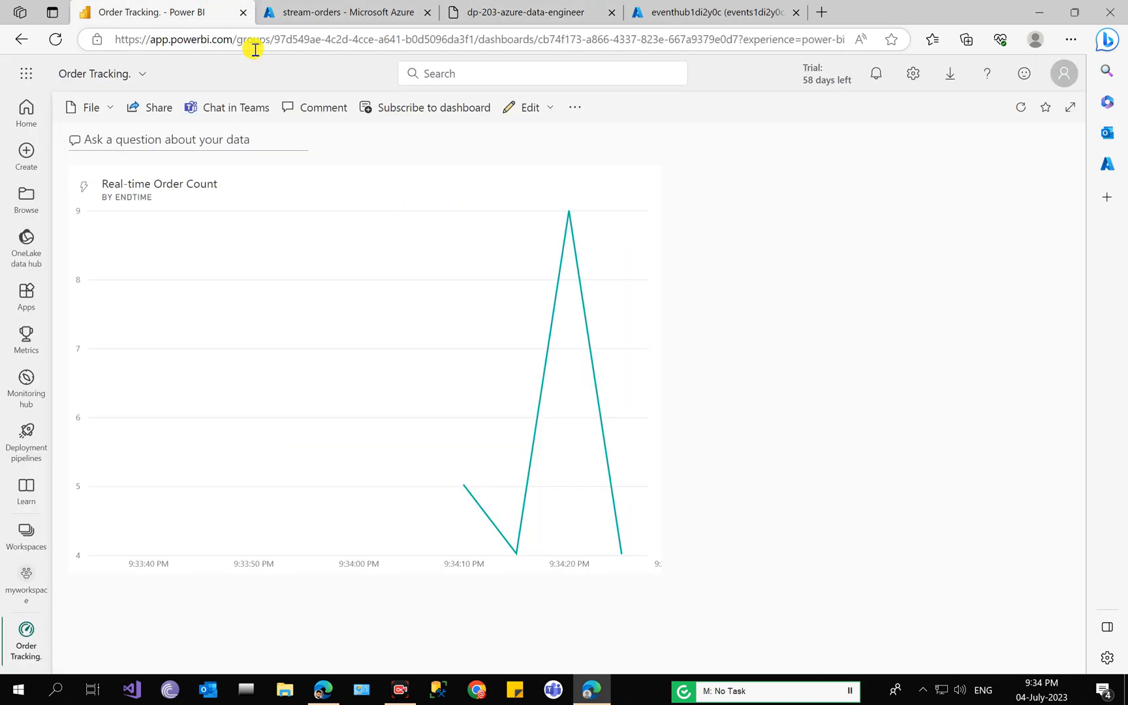
click(679, 11)
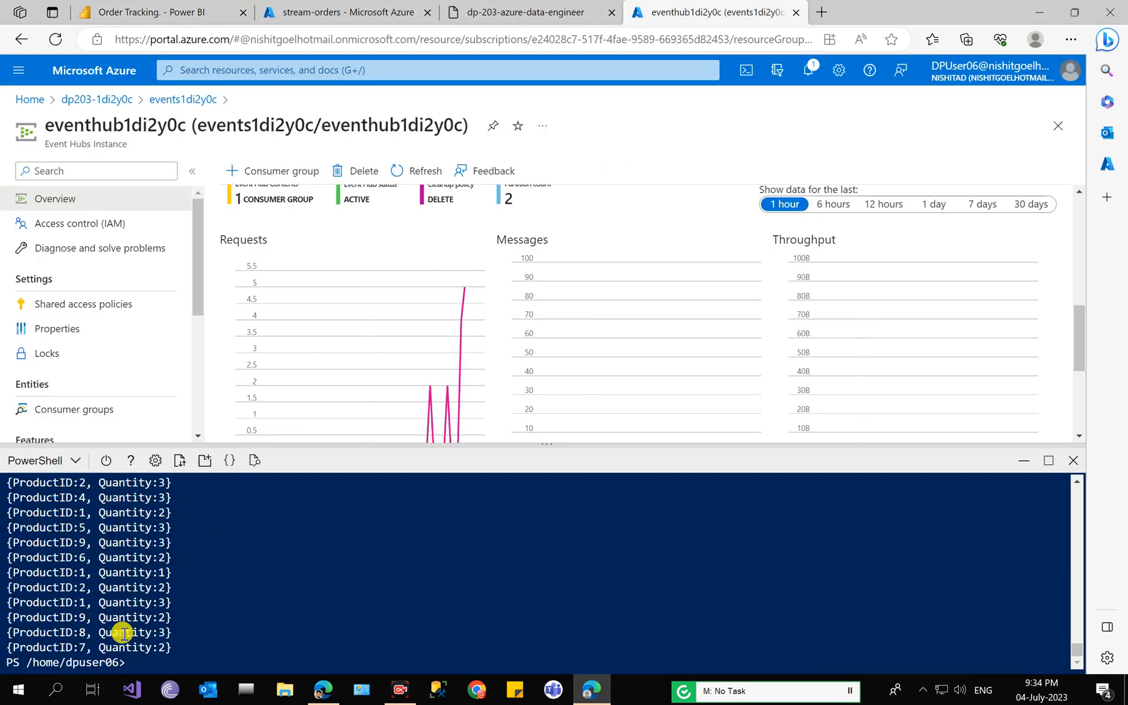
right_click(145, 659)
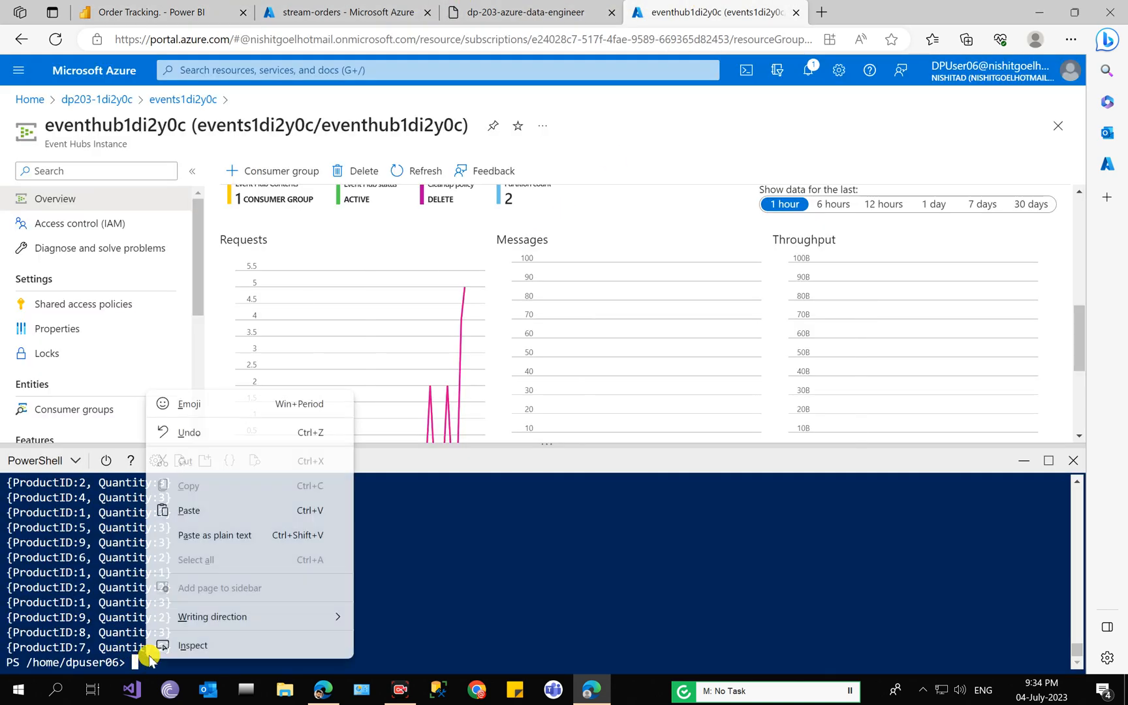
click(243, 546)
key(Return)
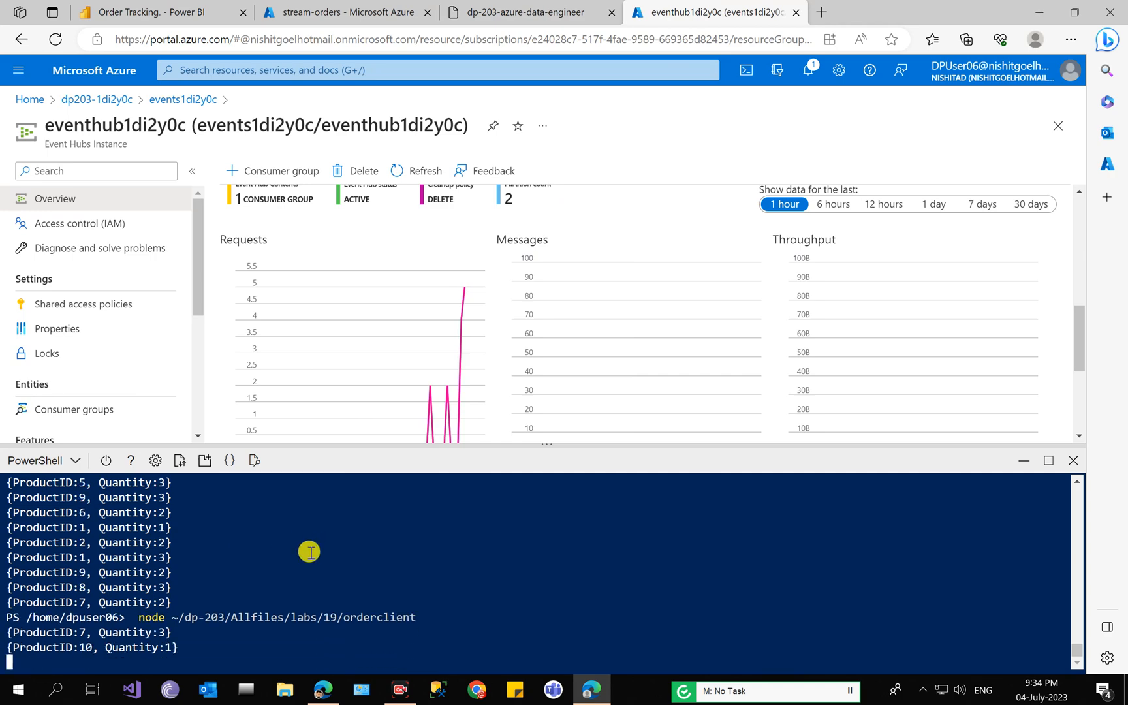
click(163, 12)
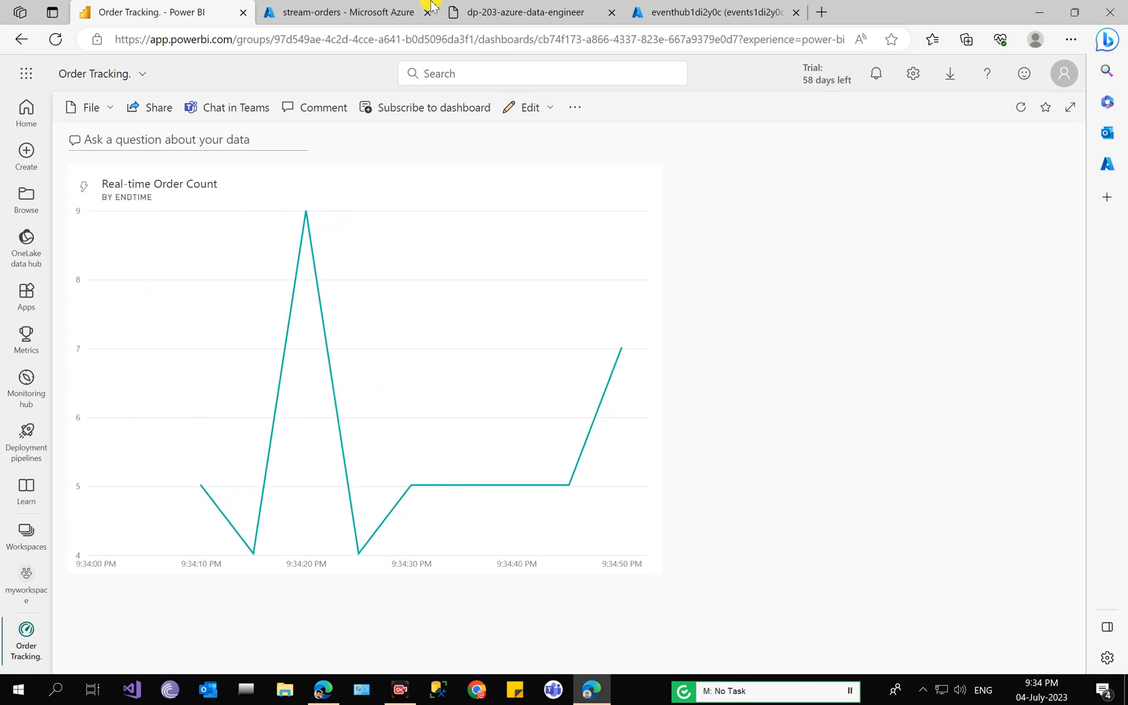
- Review the lab's Delete resources instructions and stop the stream-orders Stream Analytics job in the Azure portal
click(482, 8)
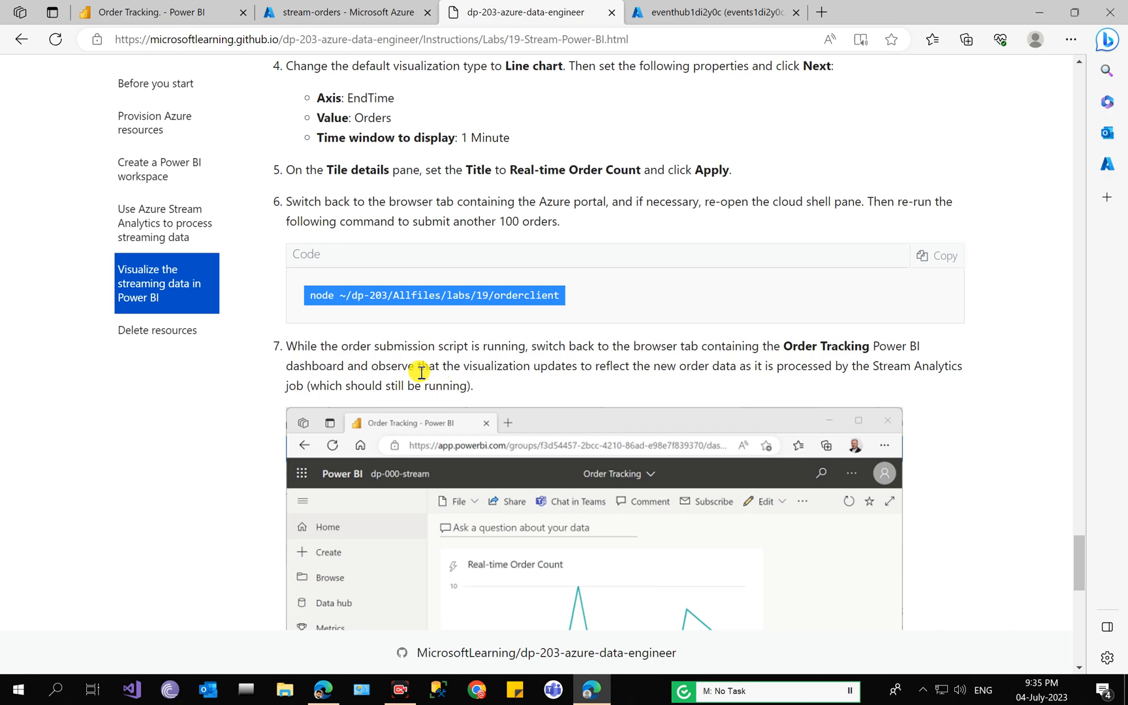
scroll(424, 392, down, 2)
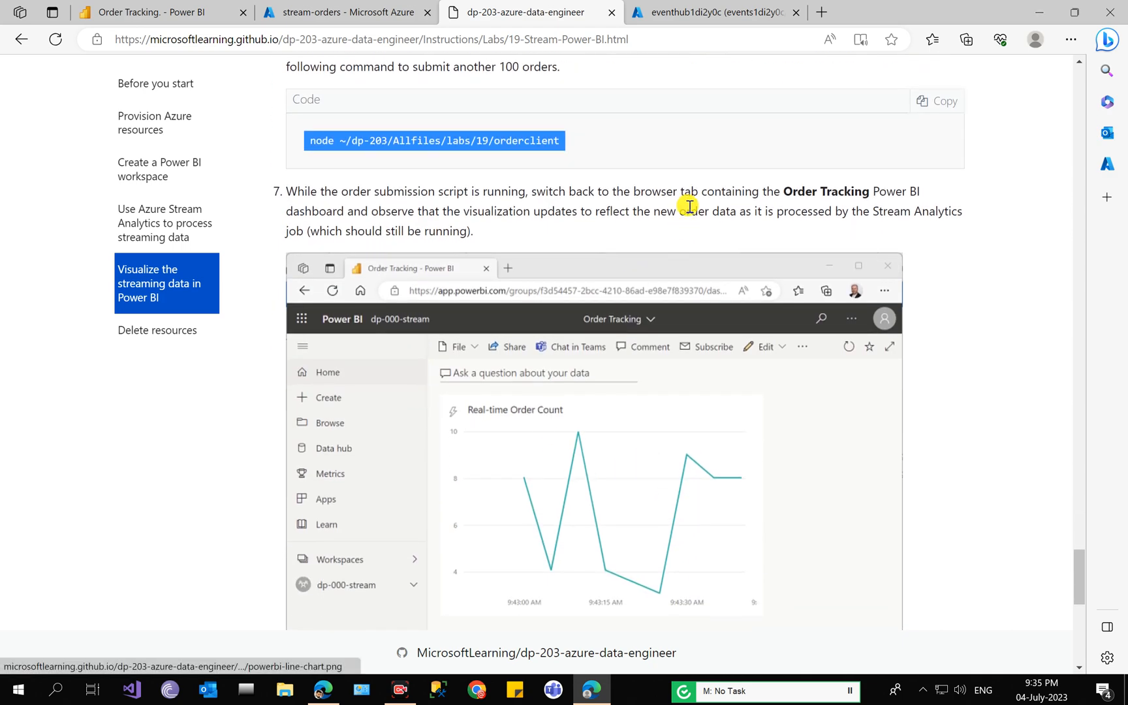
scroll(636, 503, down, 6)
scroll(634, 512, down, 2)
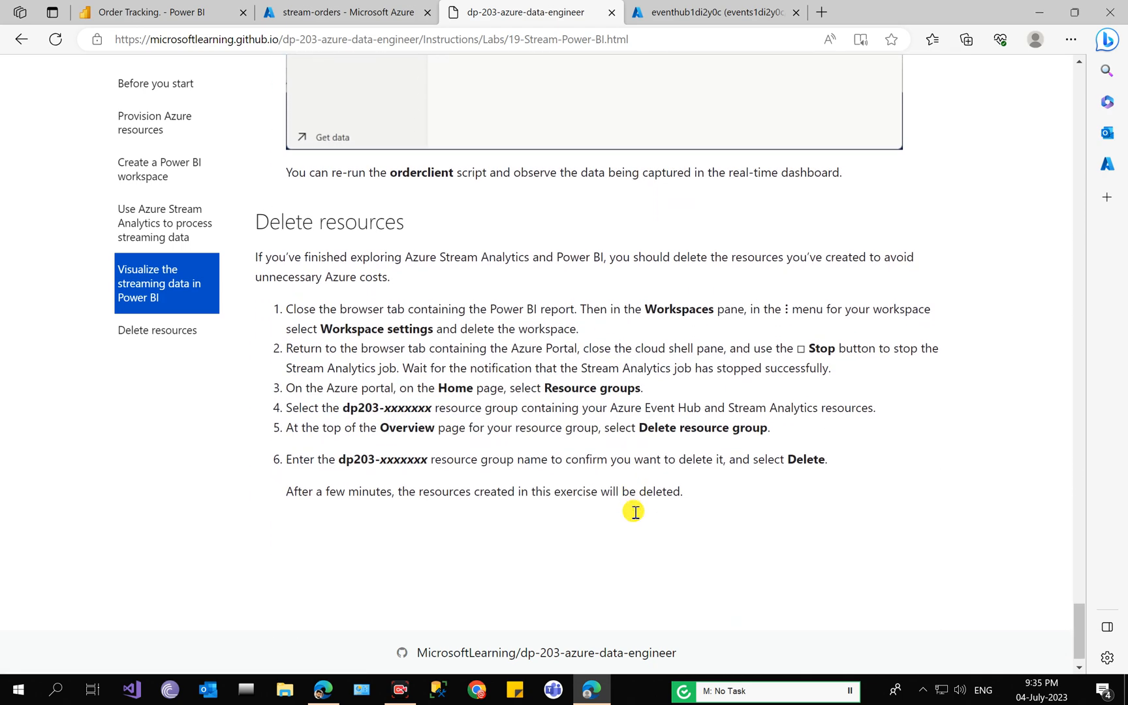
scroll(388, 171, up, 12)
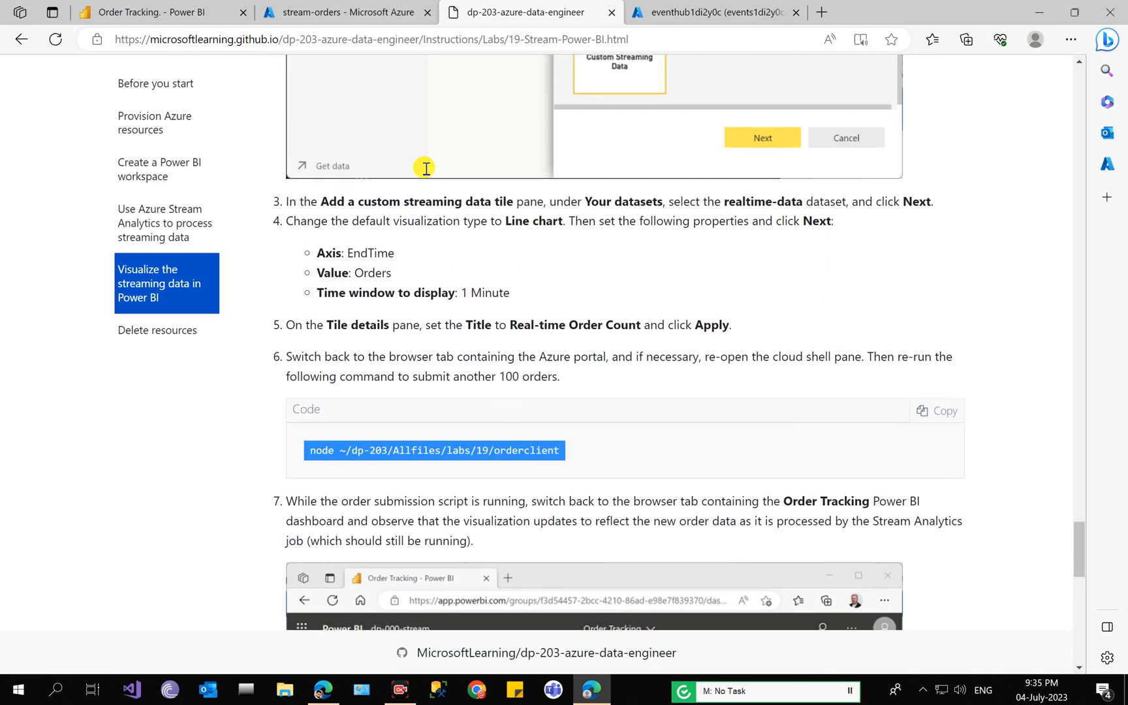
click(204, 11)
click(372, 5)
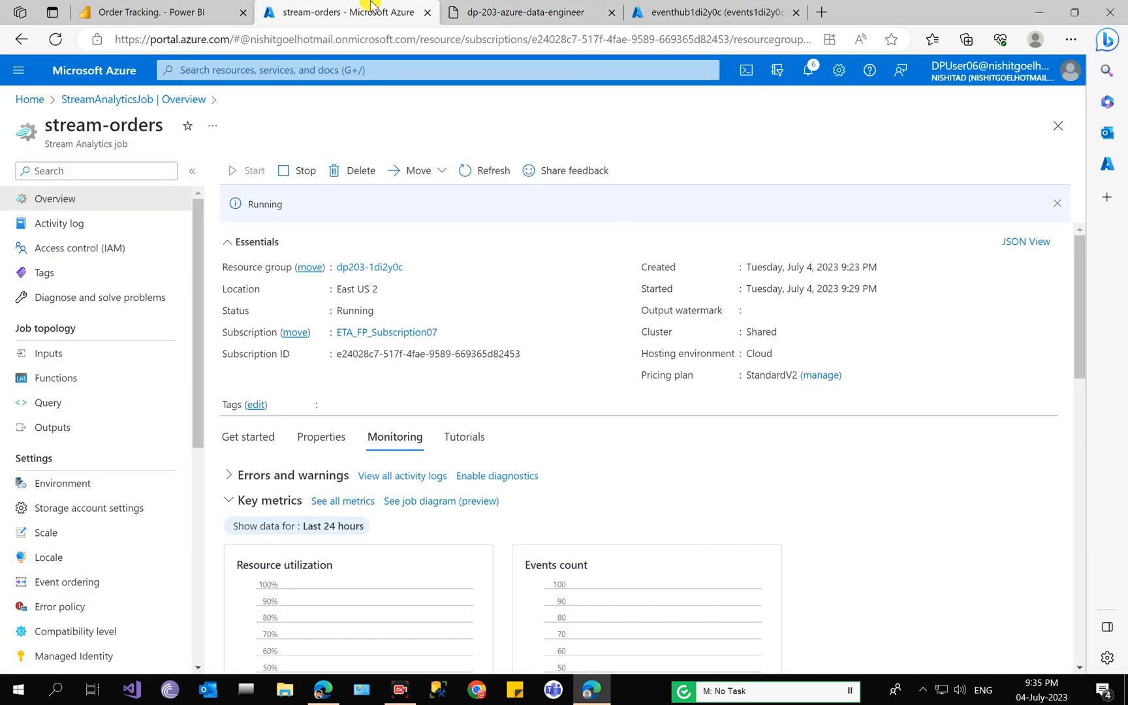
click(306, 171)
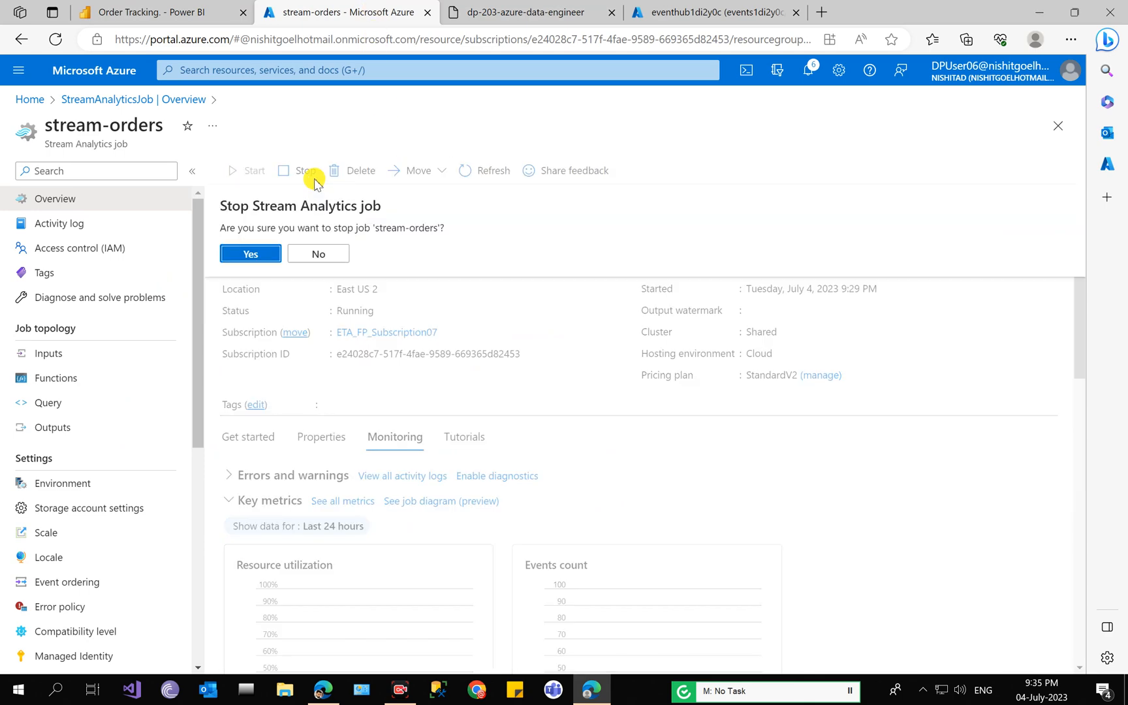
click(256, 253)
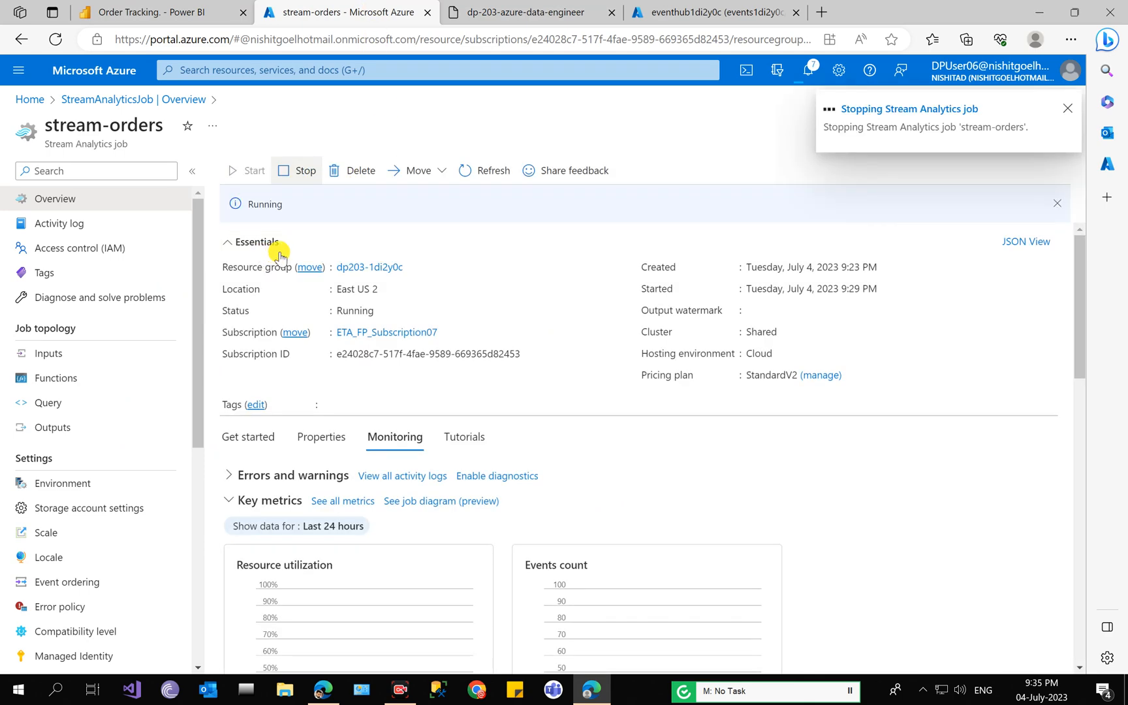
- Delete the dp203-1di2y0c resource group that contains the event hub, entering its name to confirm the deletion
click(661, 5)
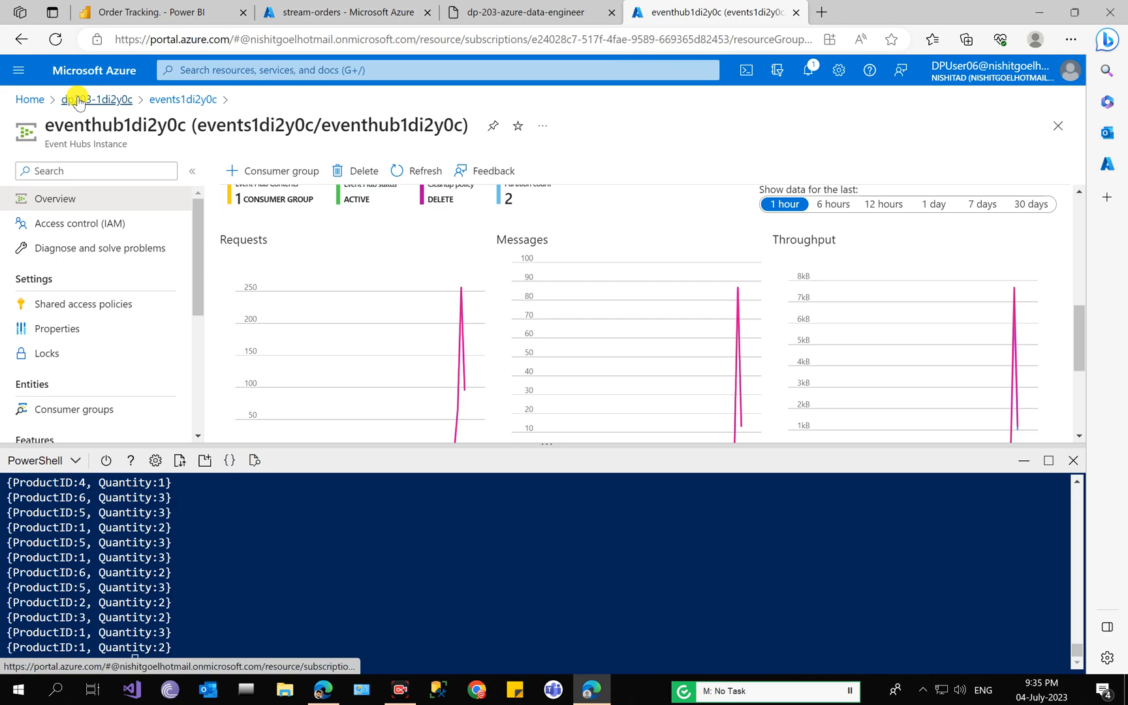
click(78, 99)
click(433, 171)
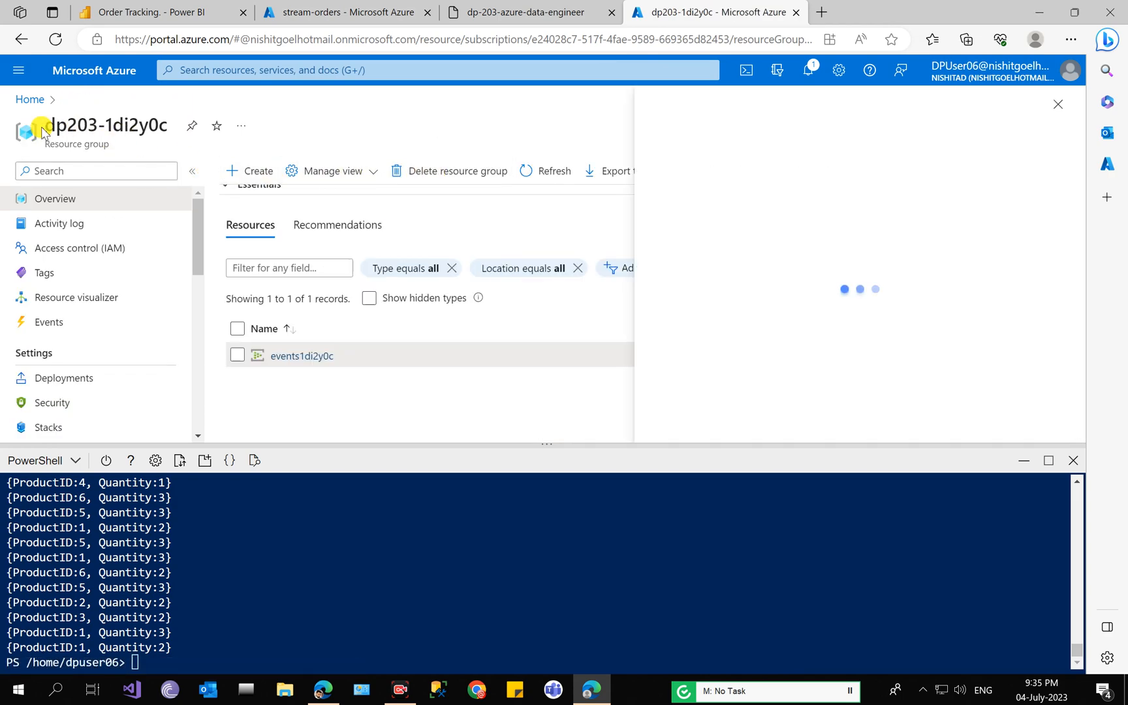
drag(58, 126, 160, 128)
right_click(160, 128)
click(191, 72)
click(662, 383)
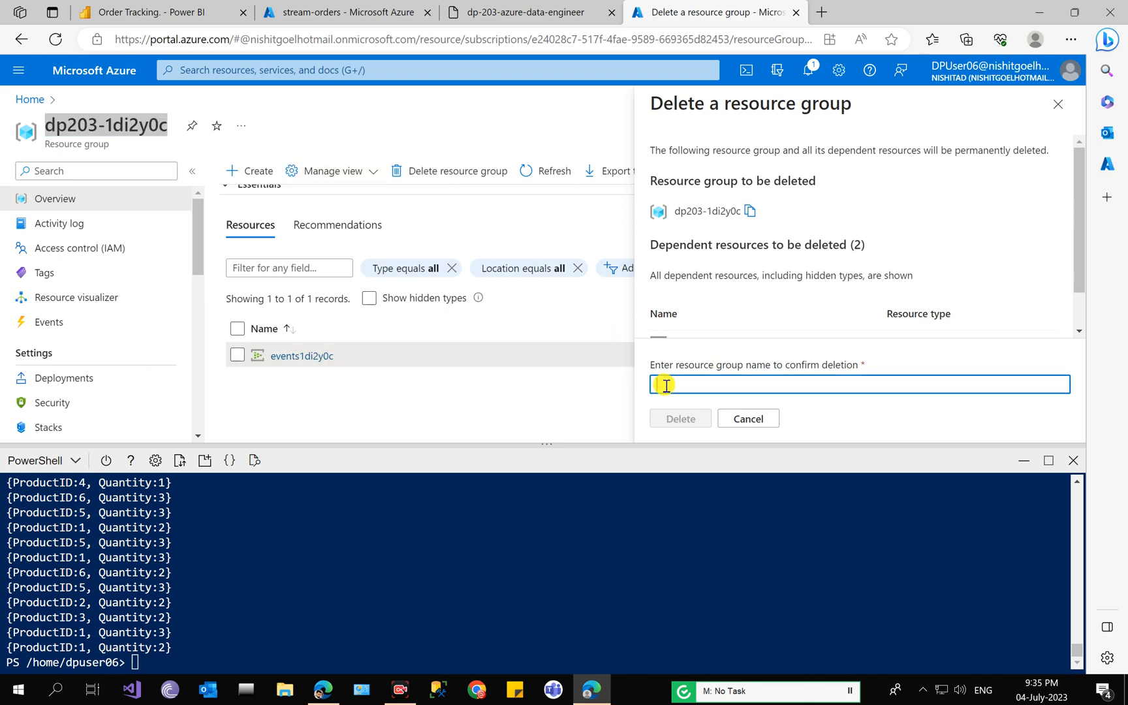
right_click(662, 385)
click(753, 488)
click(679, 418)
click(842, 334)
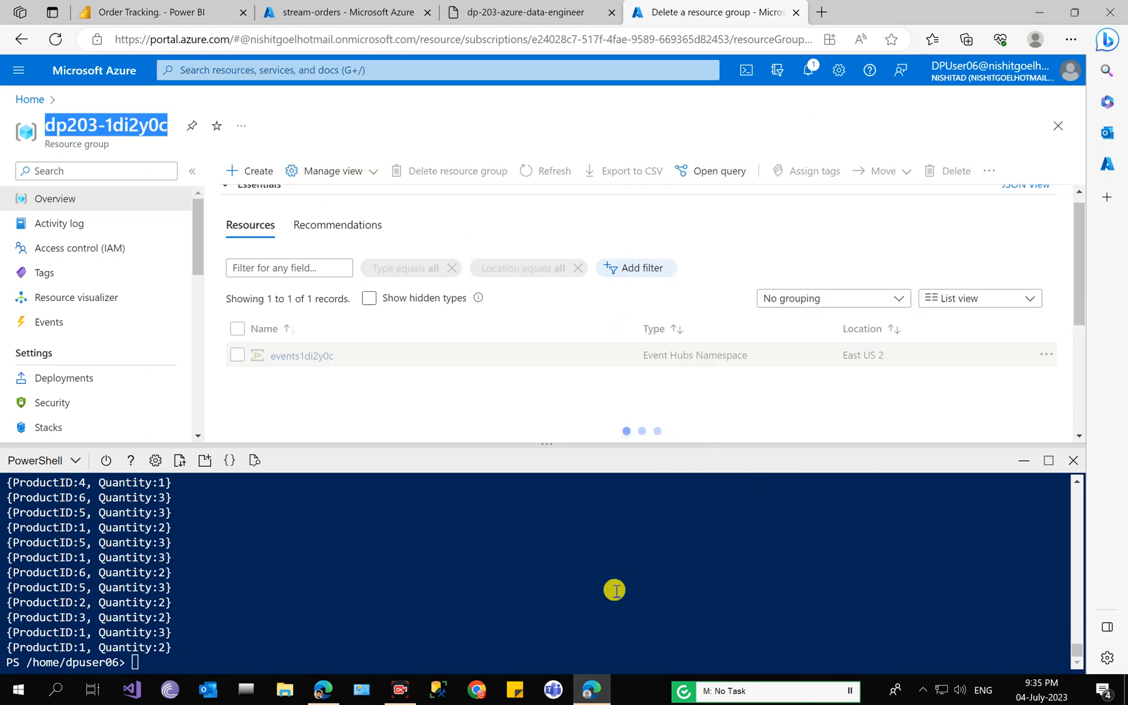